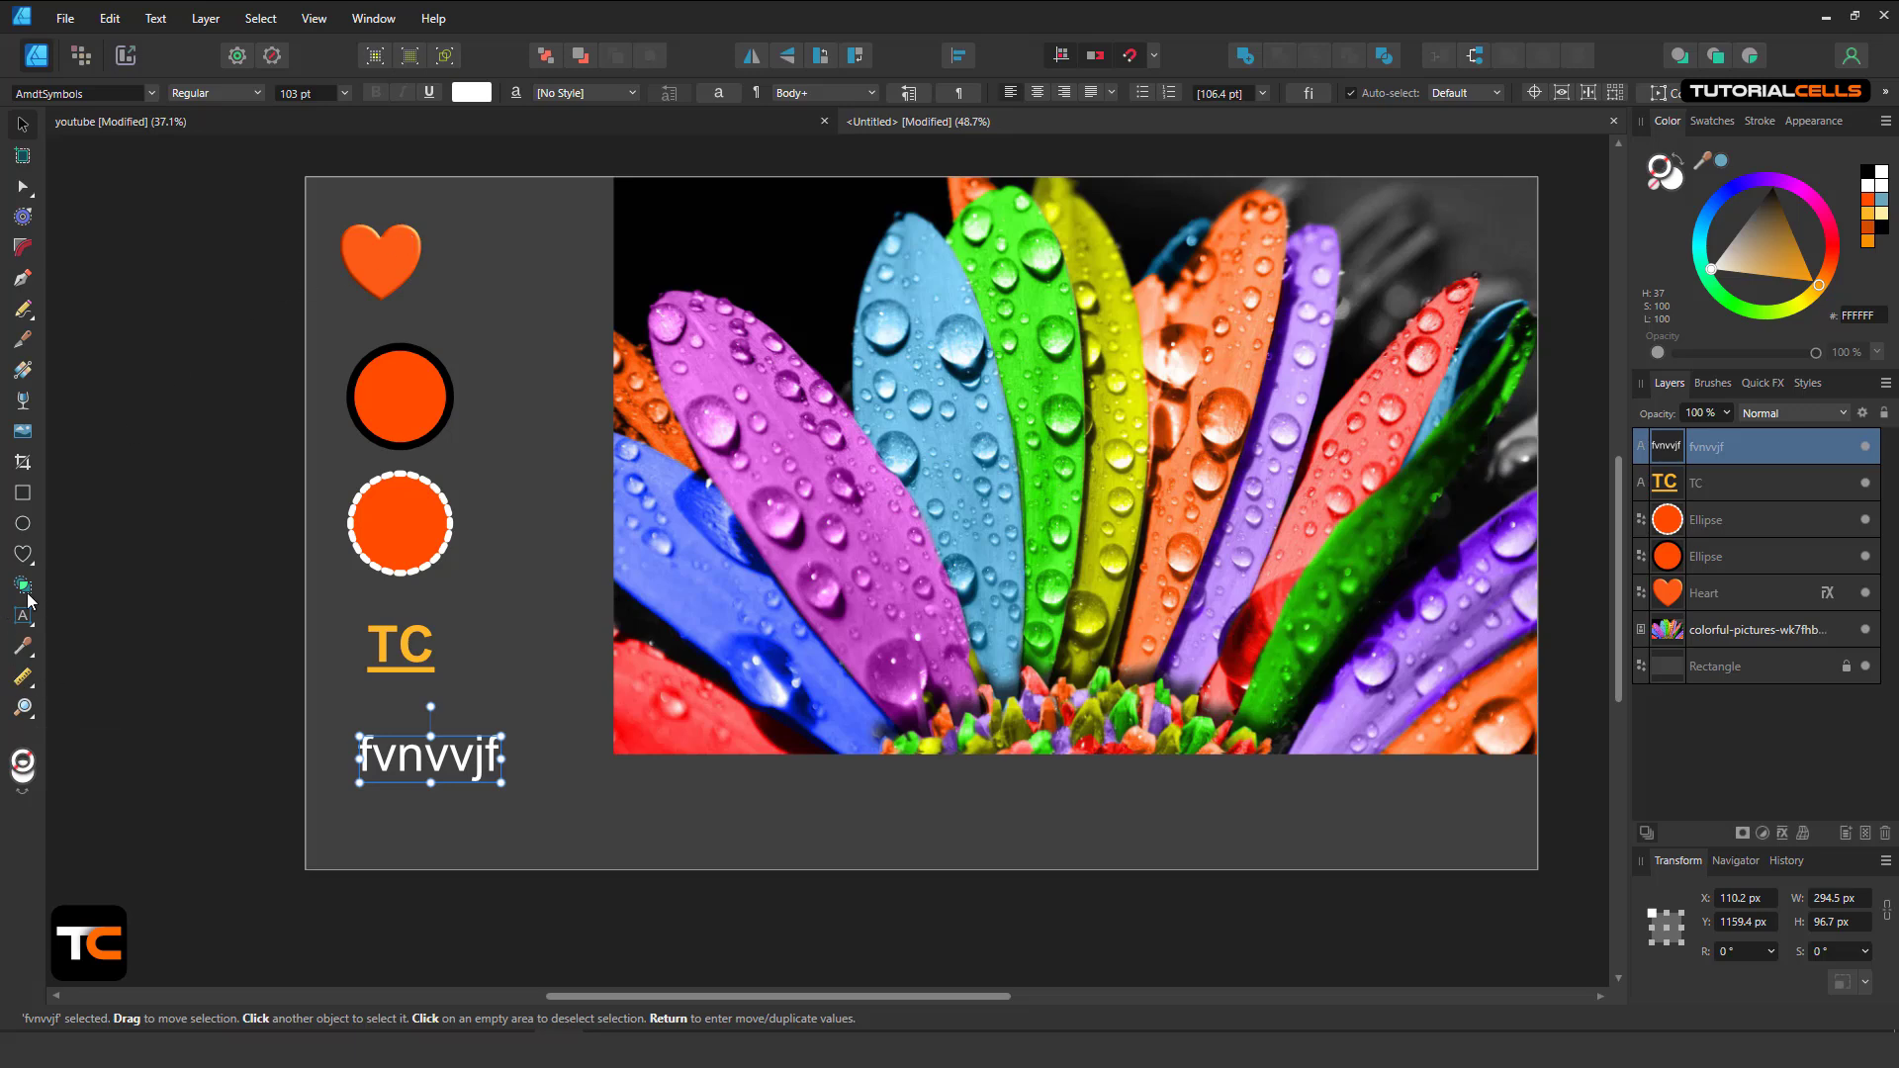
click(23, 647)
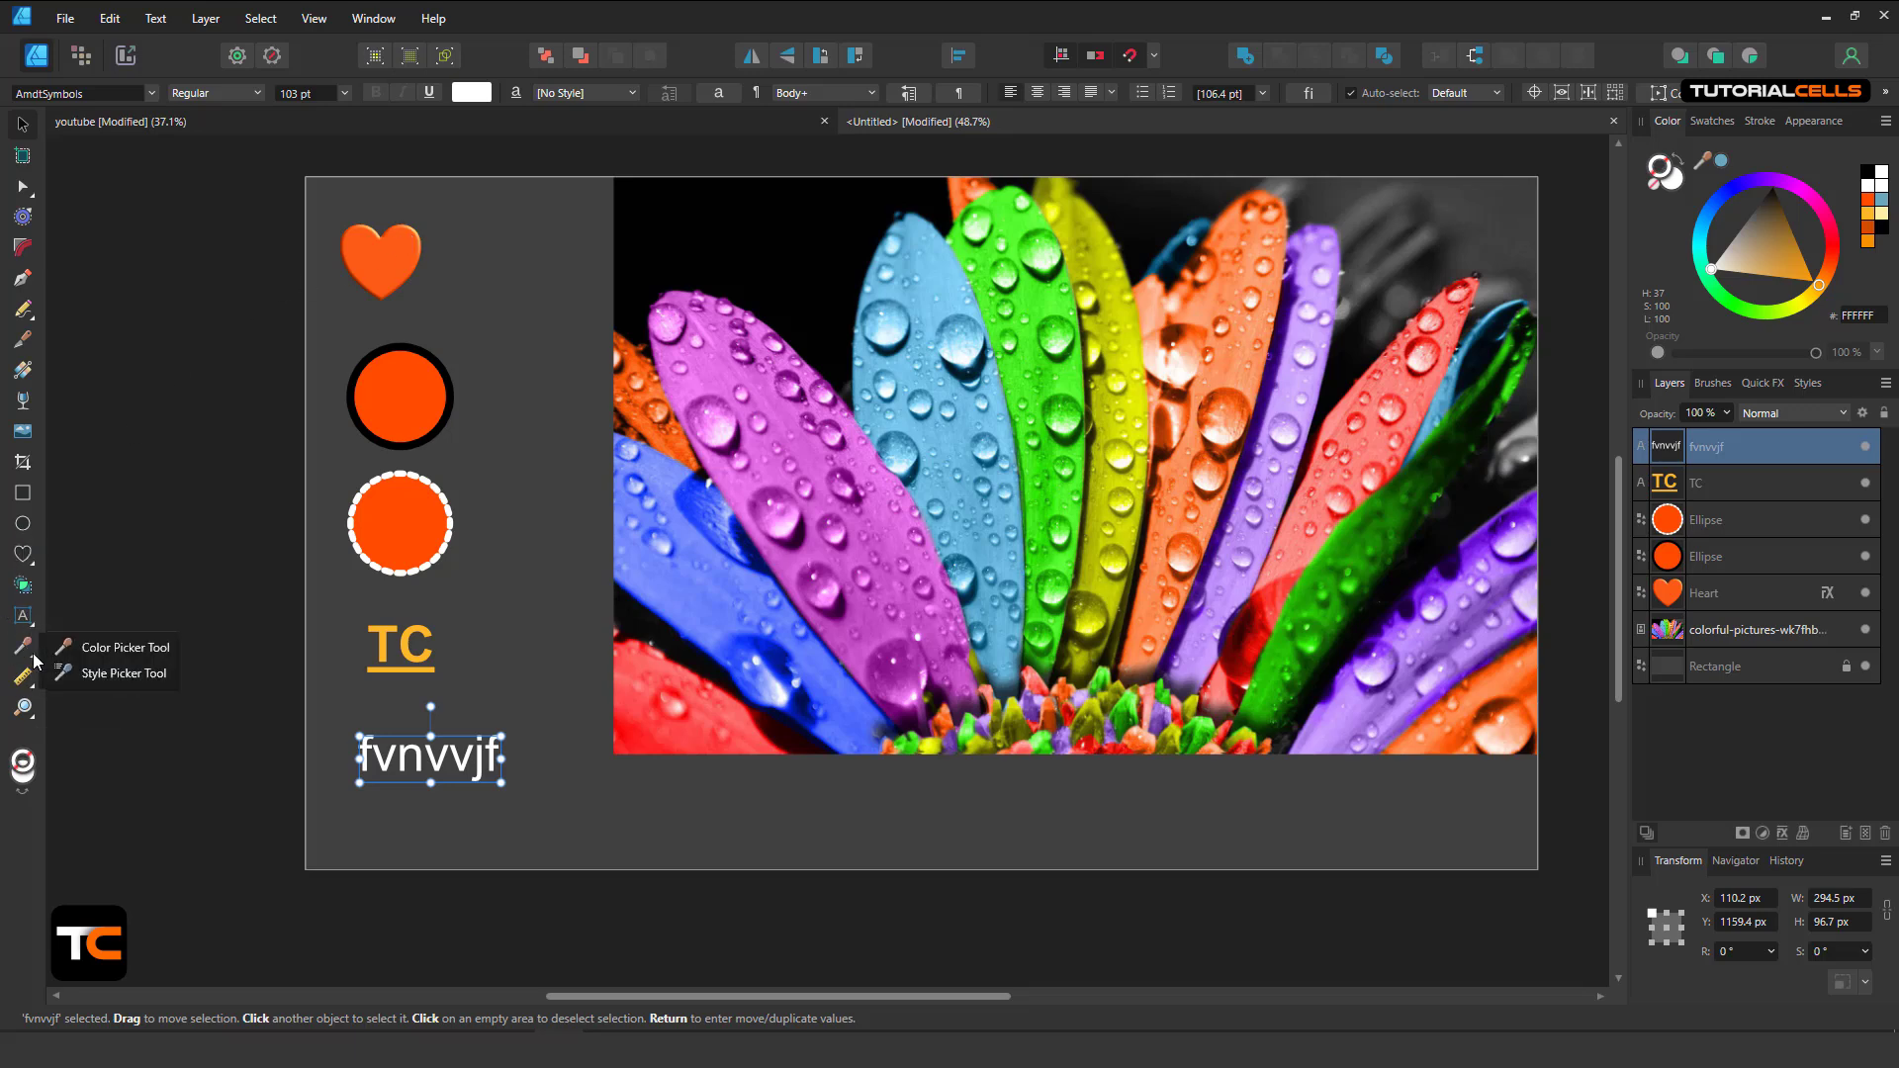
click(126, 648)
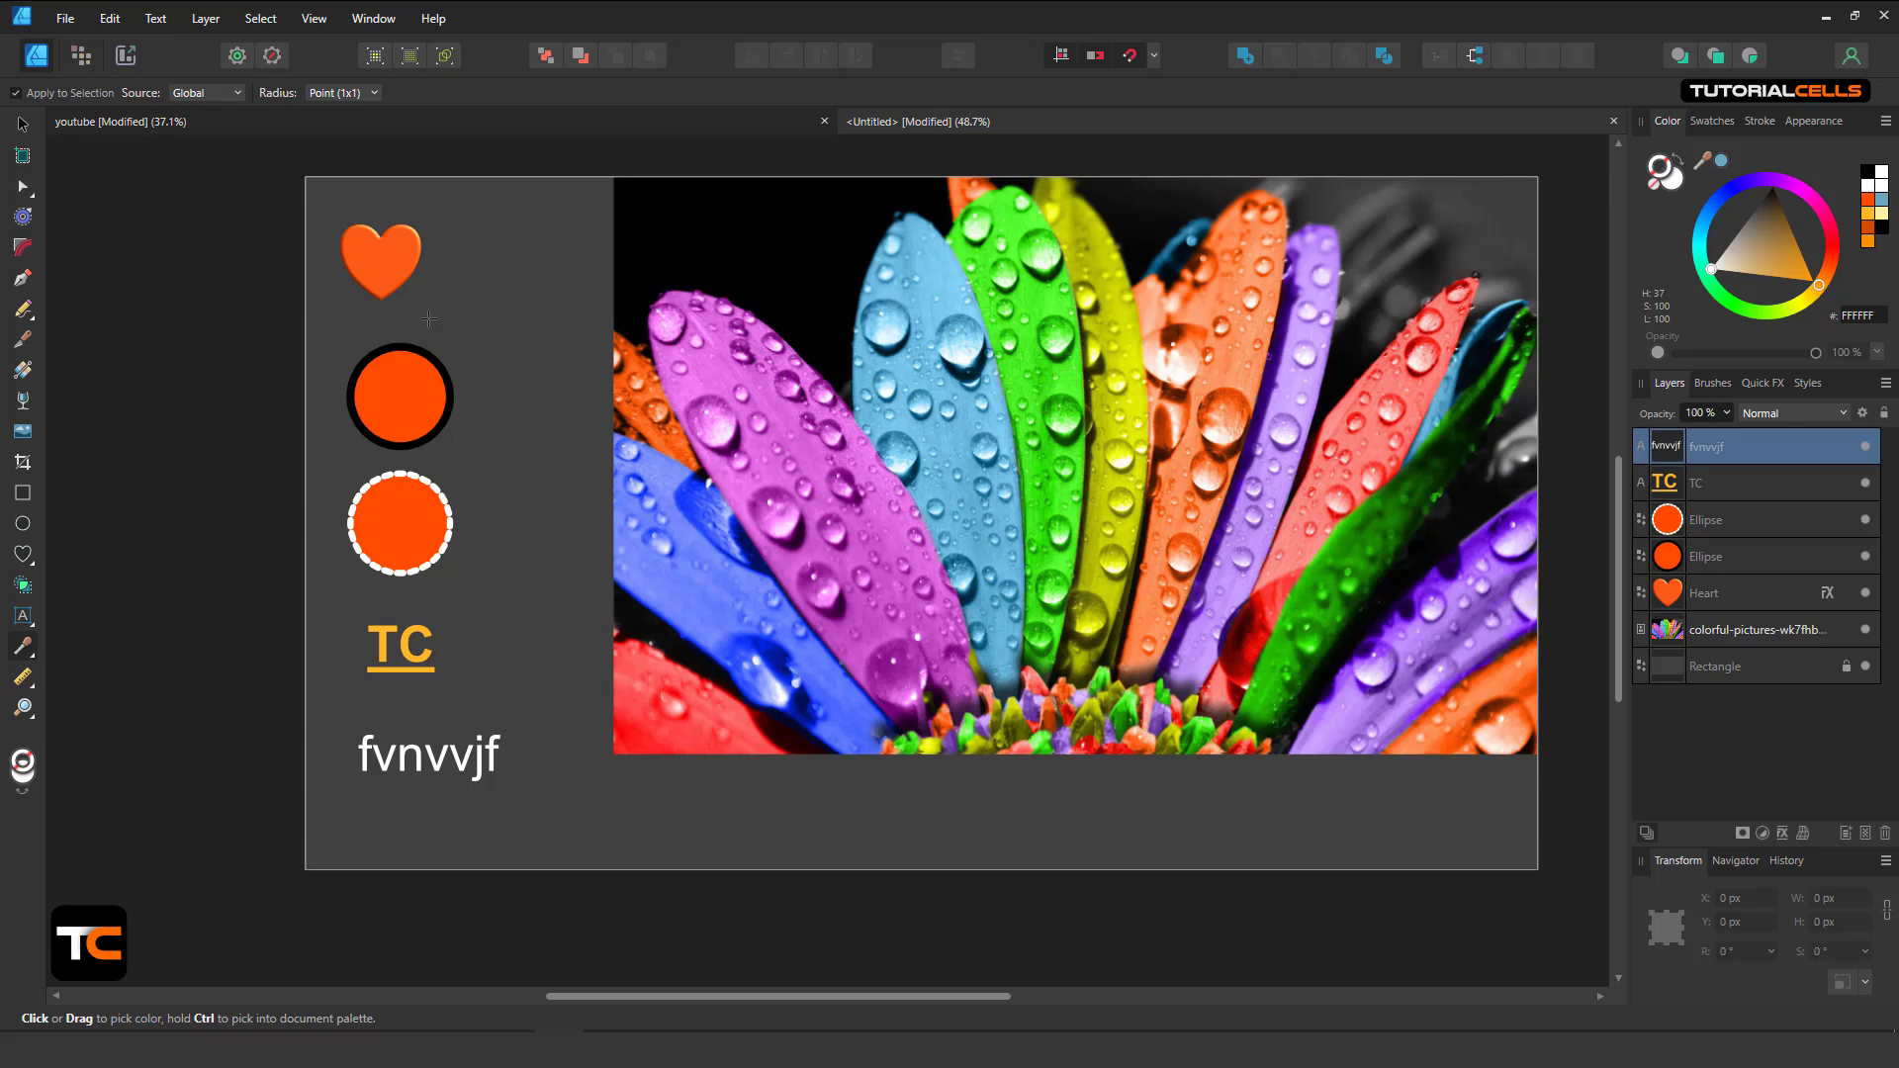
click(23, 126)
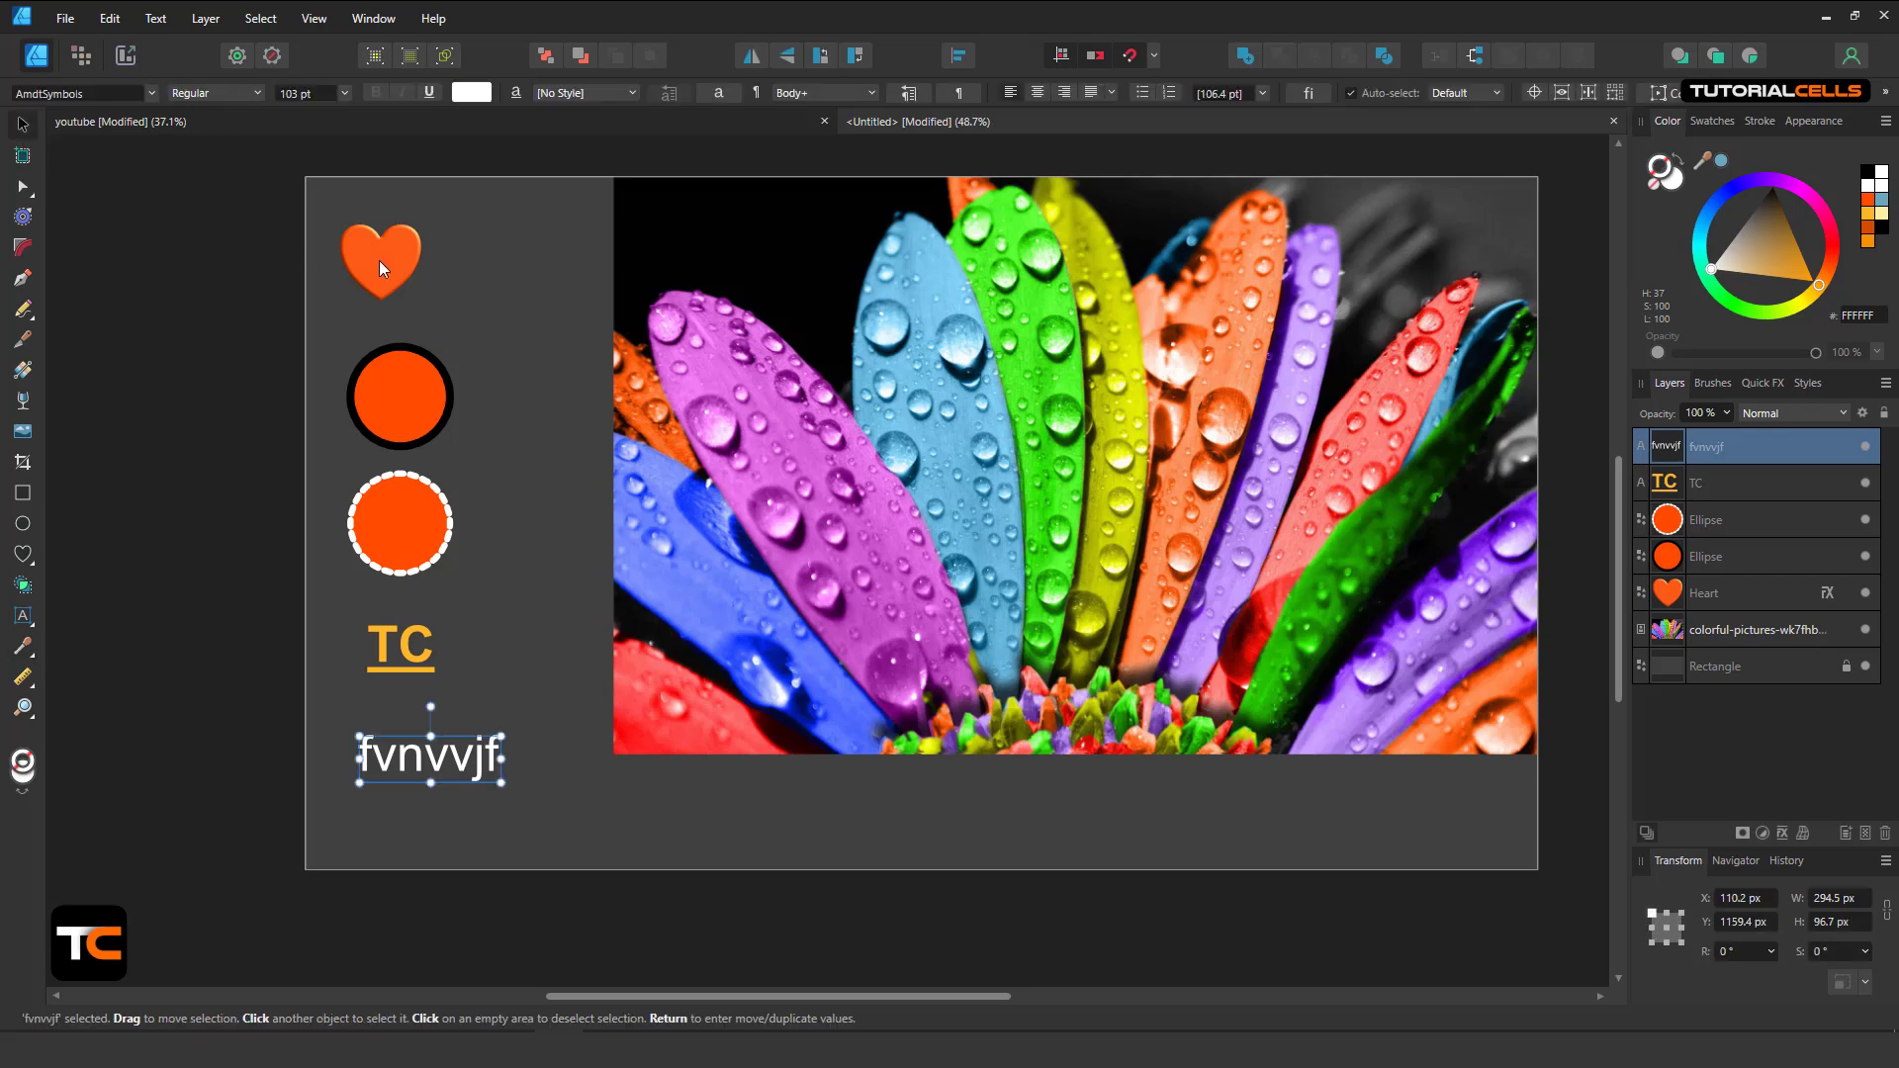
Draw a tall ellipse about 133 px wide and 452 px high between the heart and the flower photo, and remove its stroke.
click(22, 522)
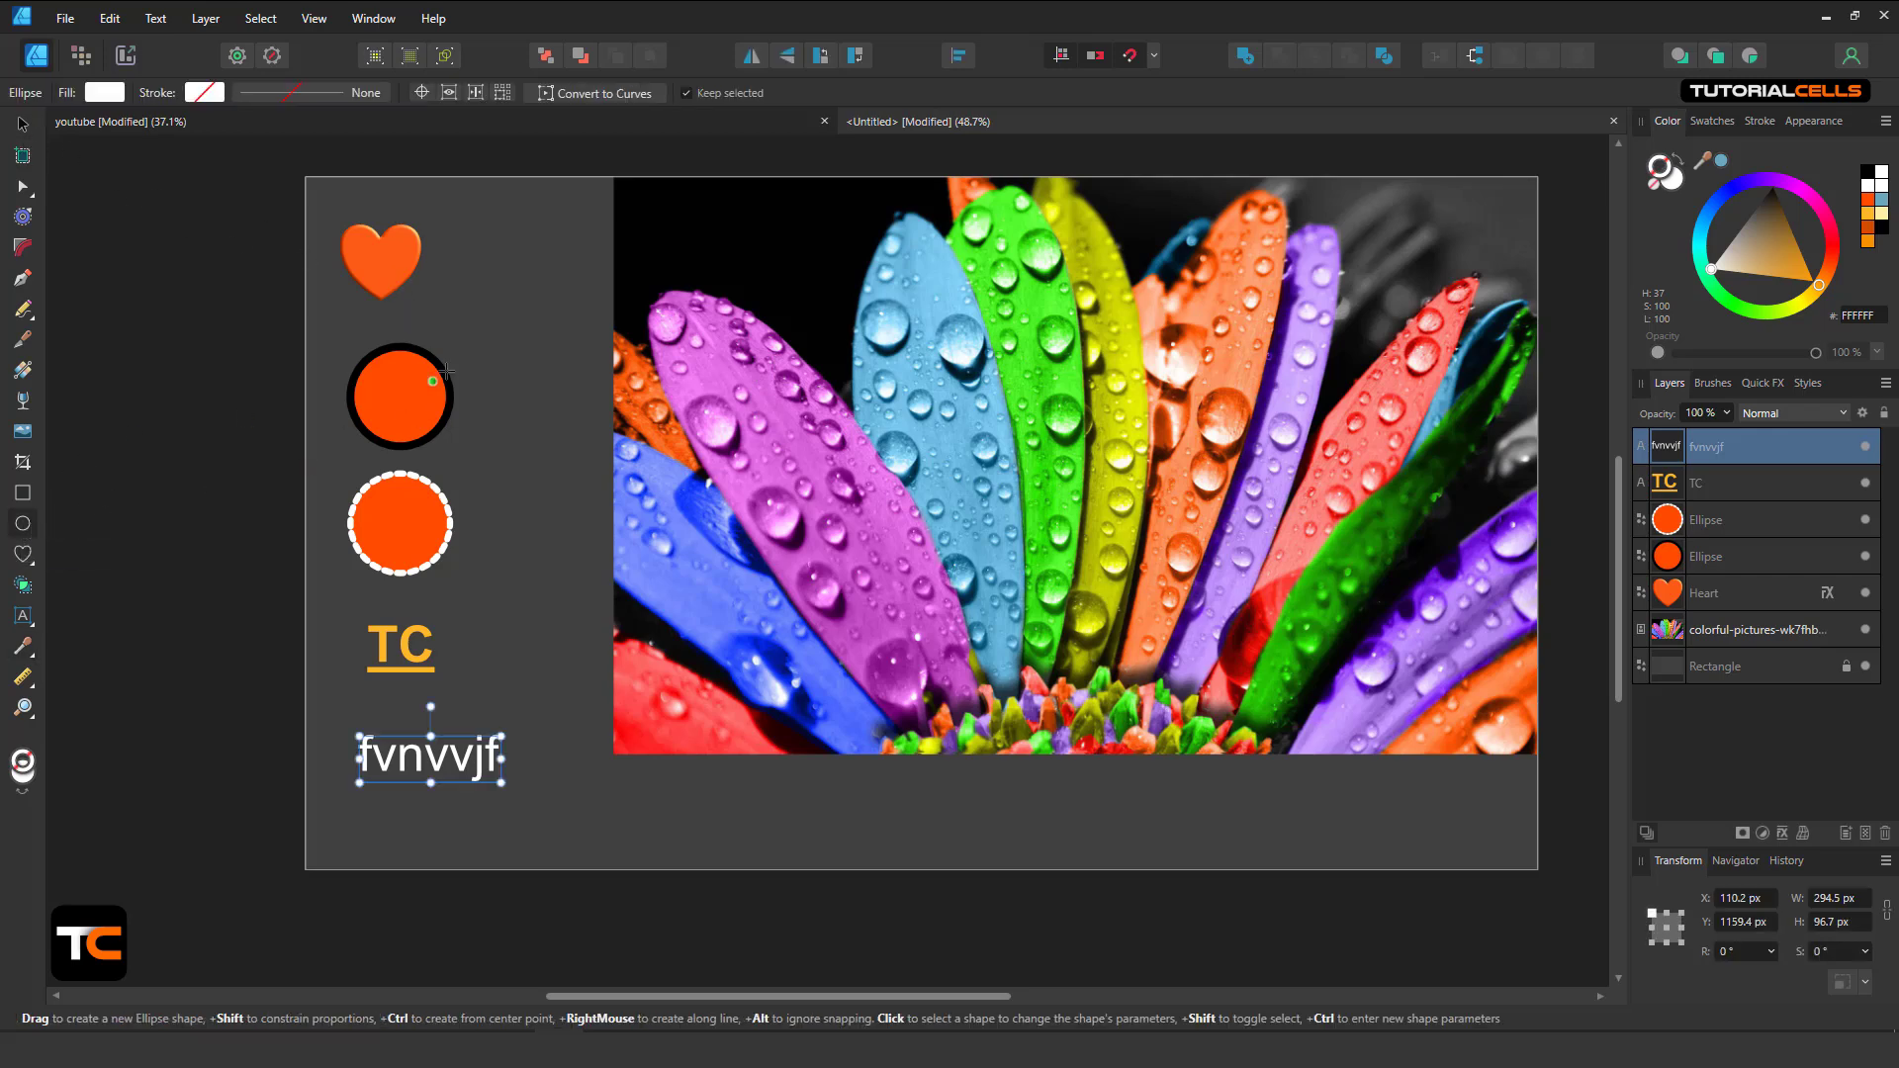
drag(527, 248, 592, 466)
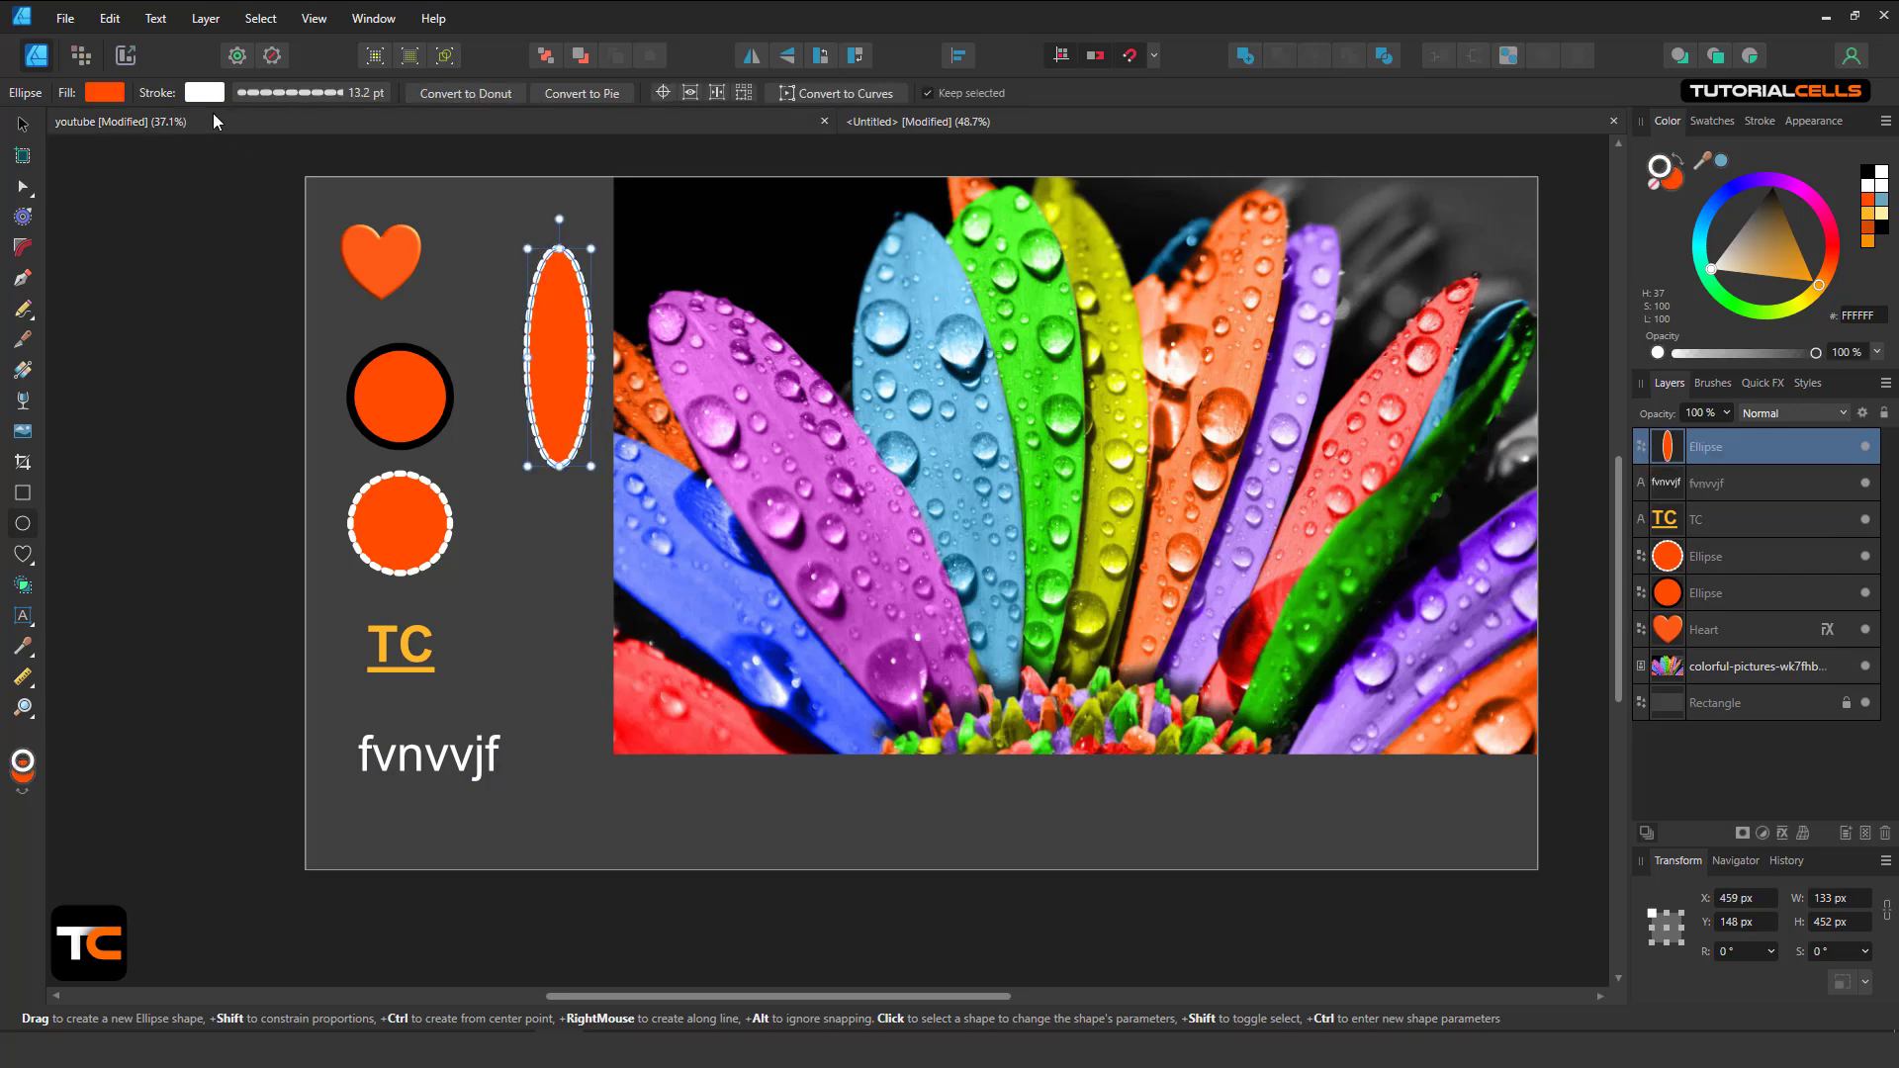
click(275, 94)
click(231, 136)
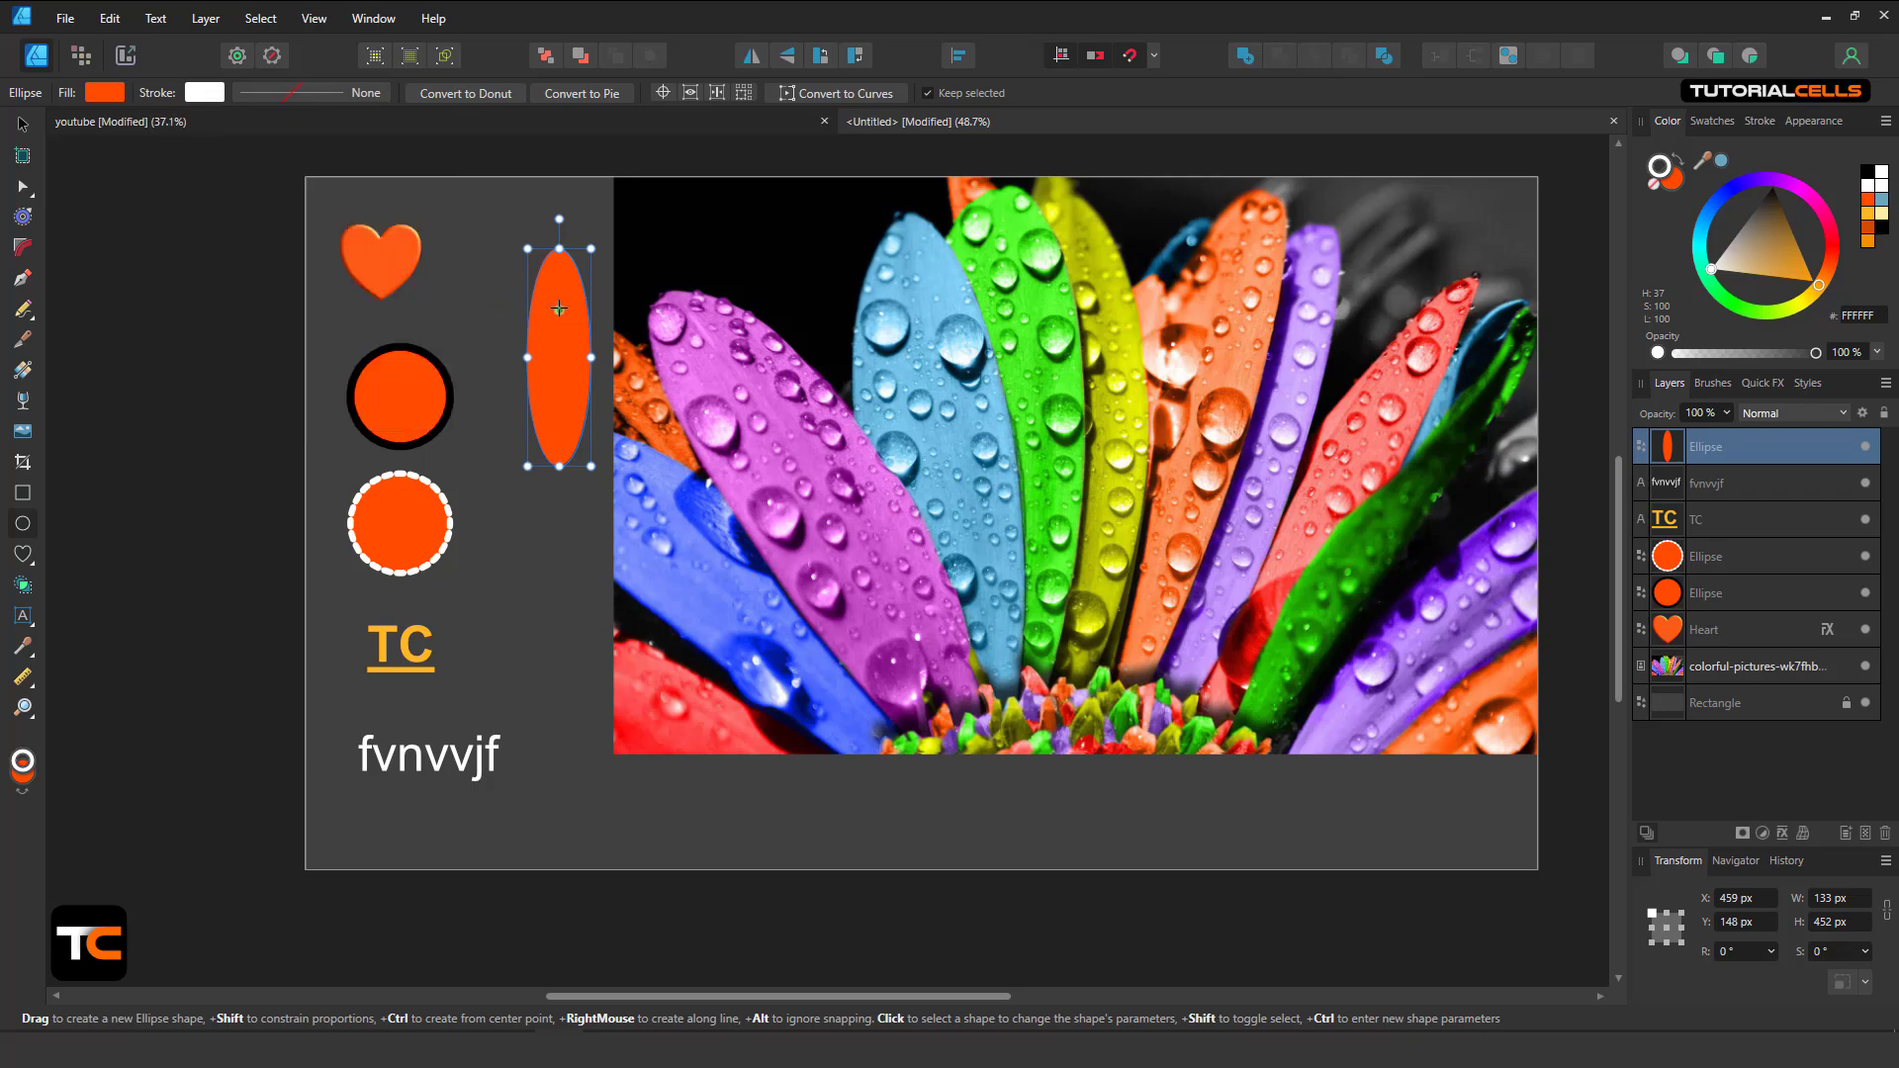
Use the Color Picker to give the tall ellipse a green stroke and a purple fill, both sampled from the flower photo's petals.
click(23, 648)
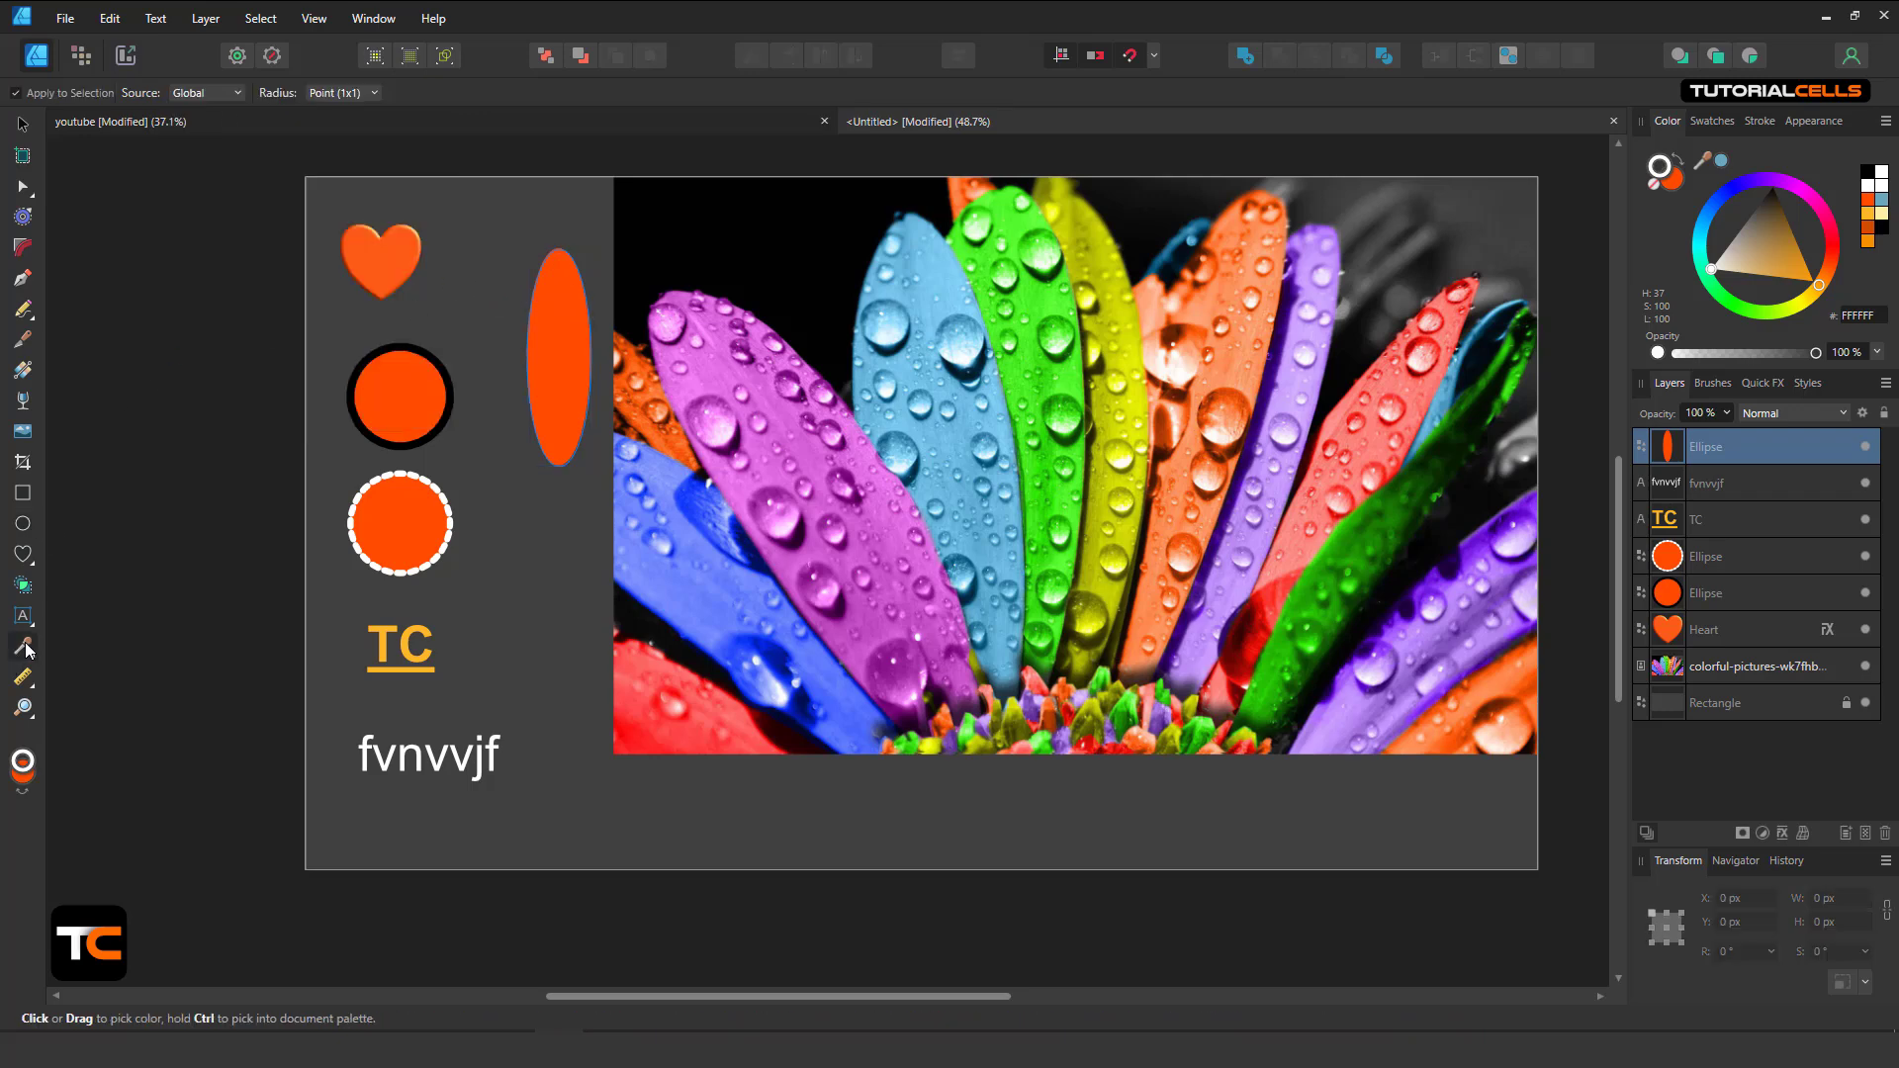
mouse_move(743, 460)
mouse_down()
mouse_move(751, 474)
mouse_move(781, 442)
mouse_move(762, 438)
mouse_move(812, 406)
mouse_move(849, 422)
mouse_move(918, 384)
mouse_move(927, 307)
mouse_move(940, 328)
mouse_move(1017, 318)
mouse_up()
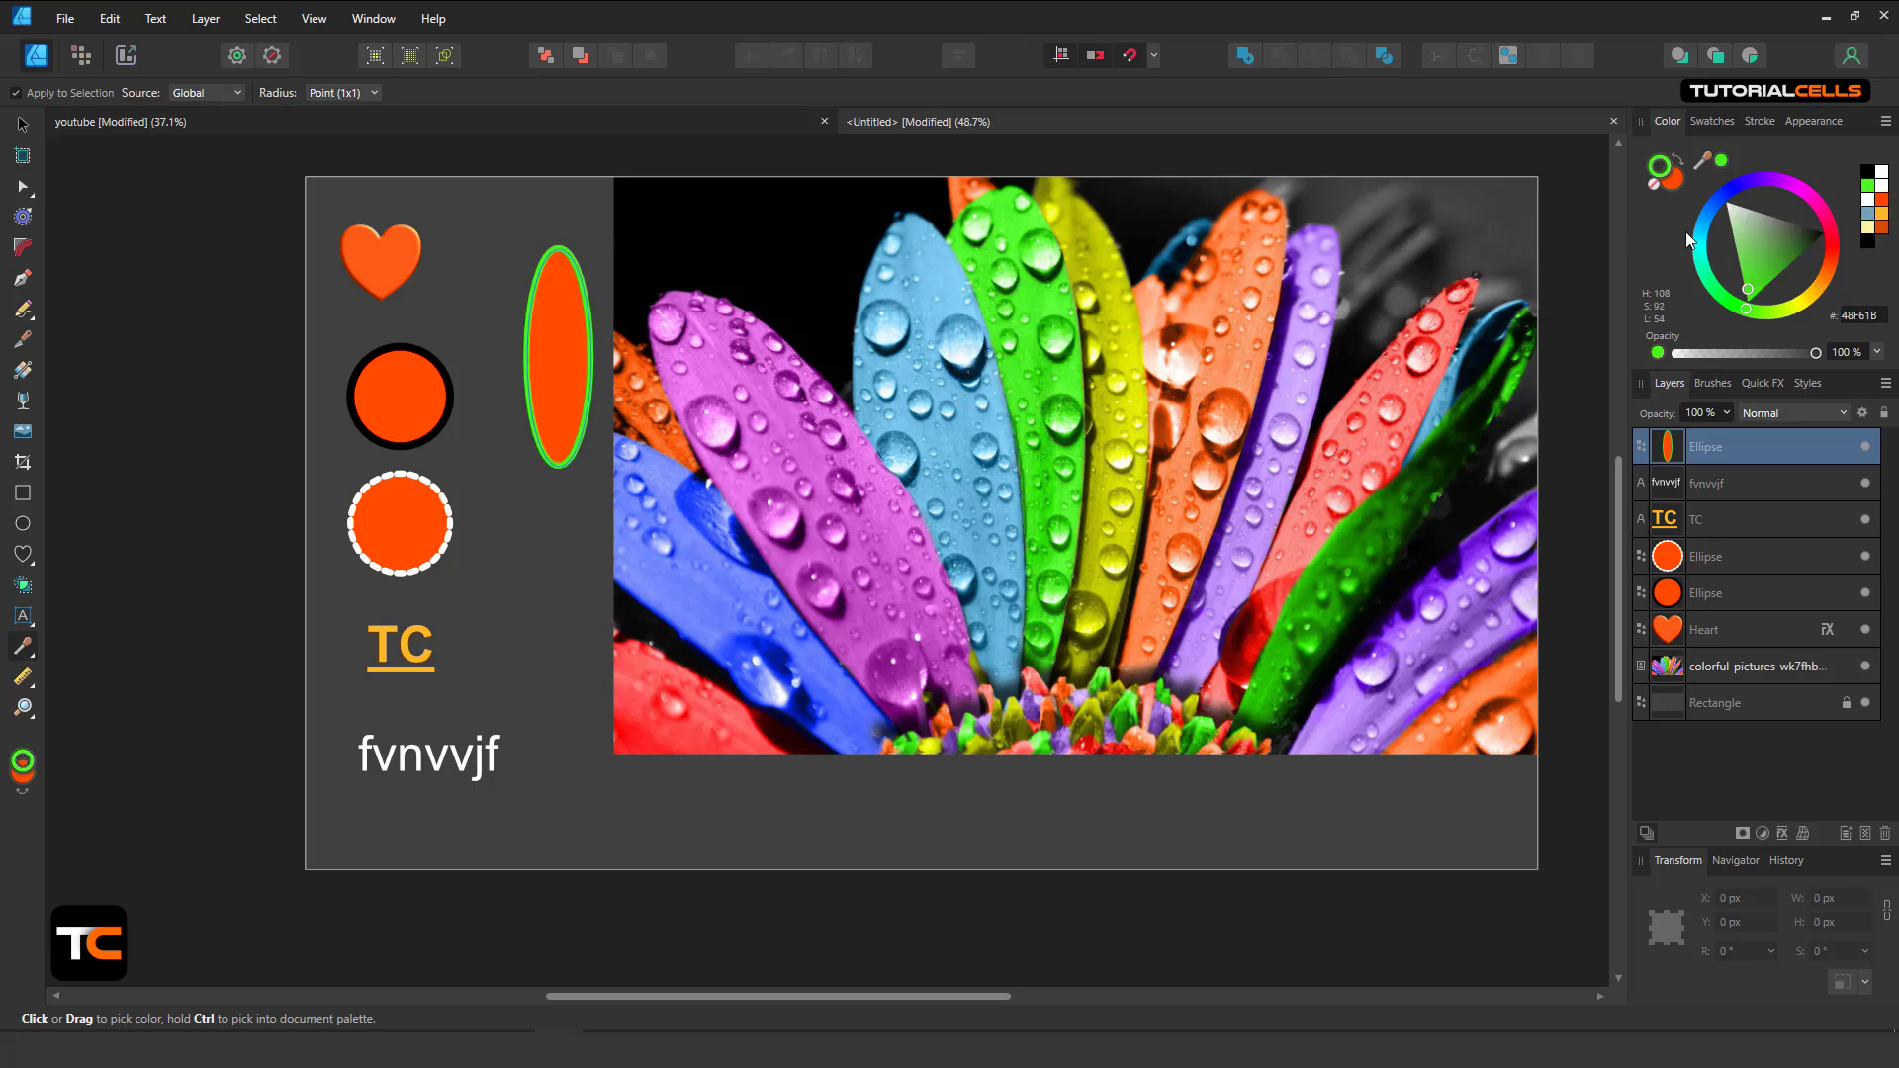
click(1671, 185)
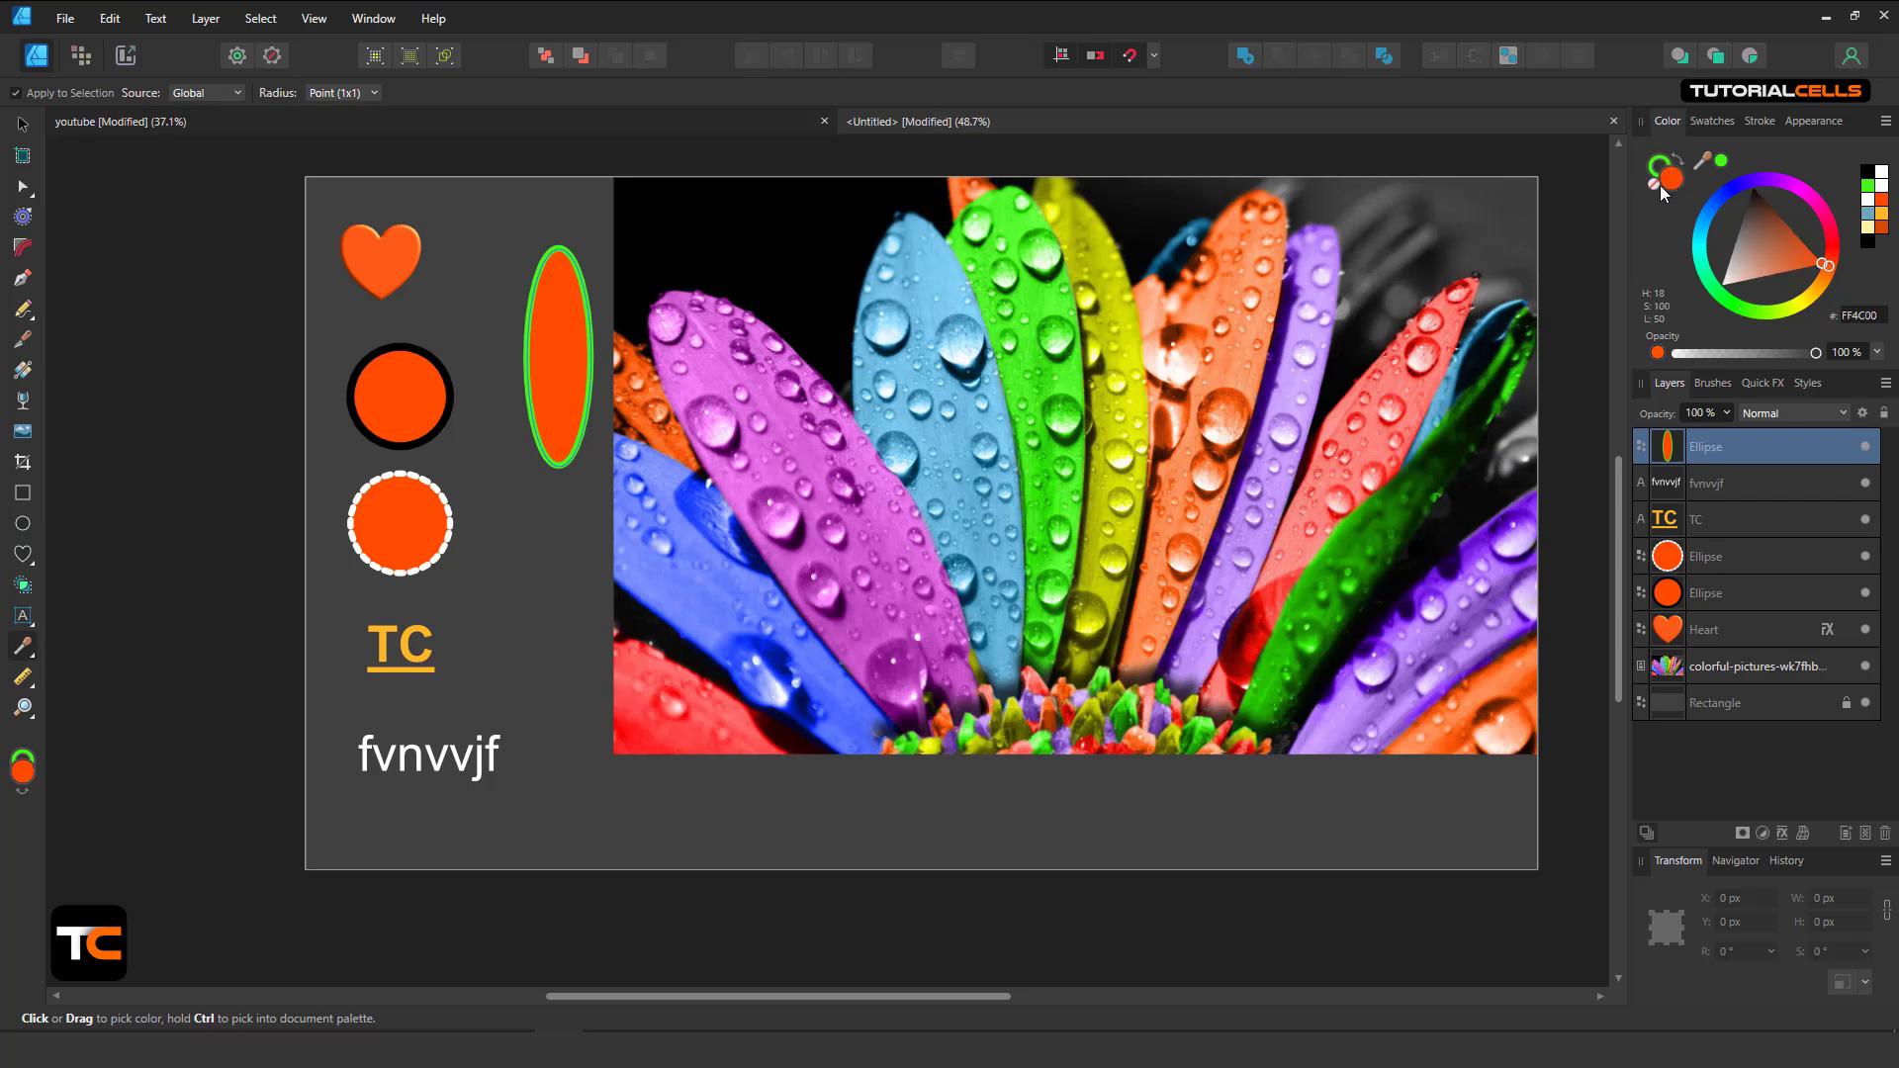
drag(992, 414, 896, 564)
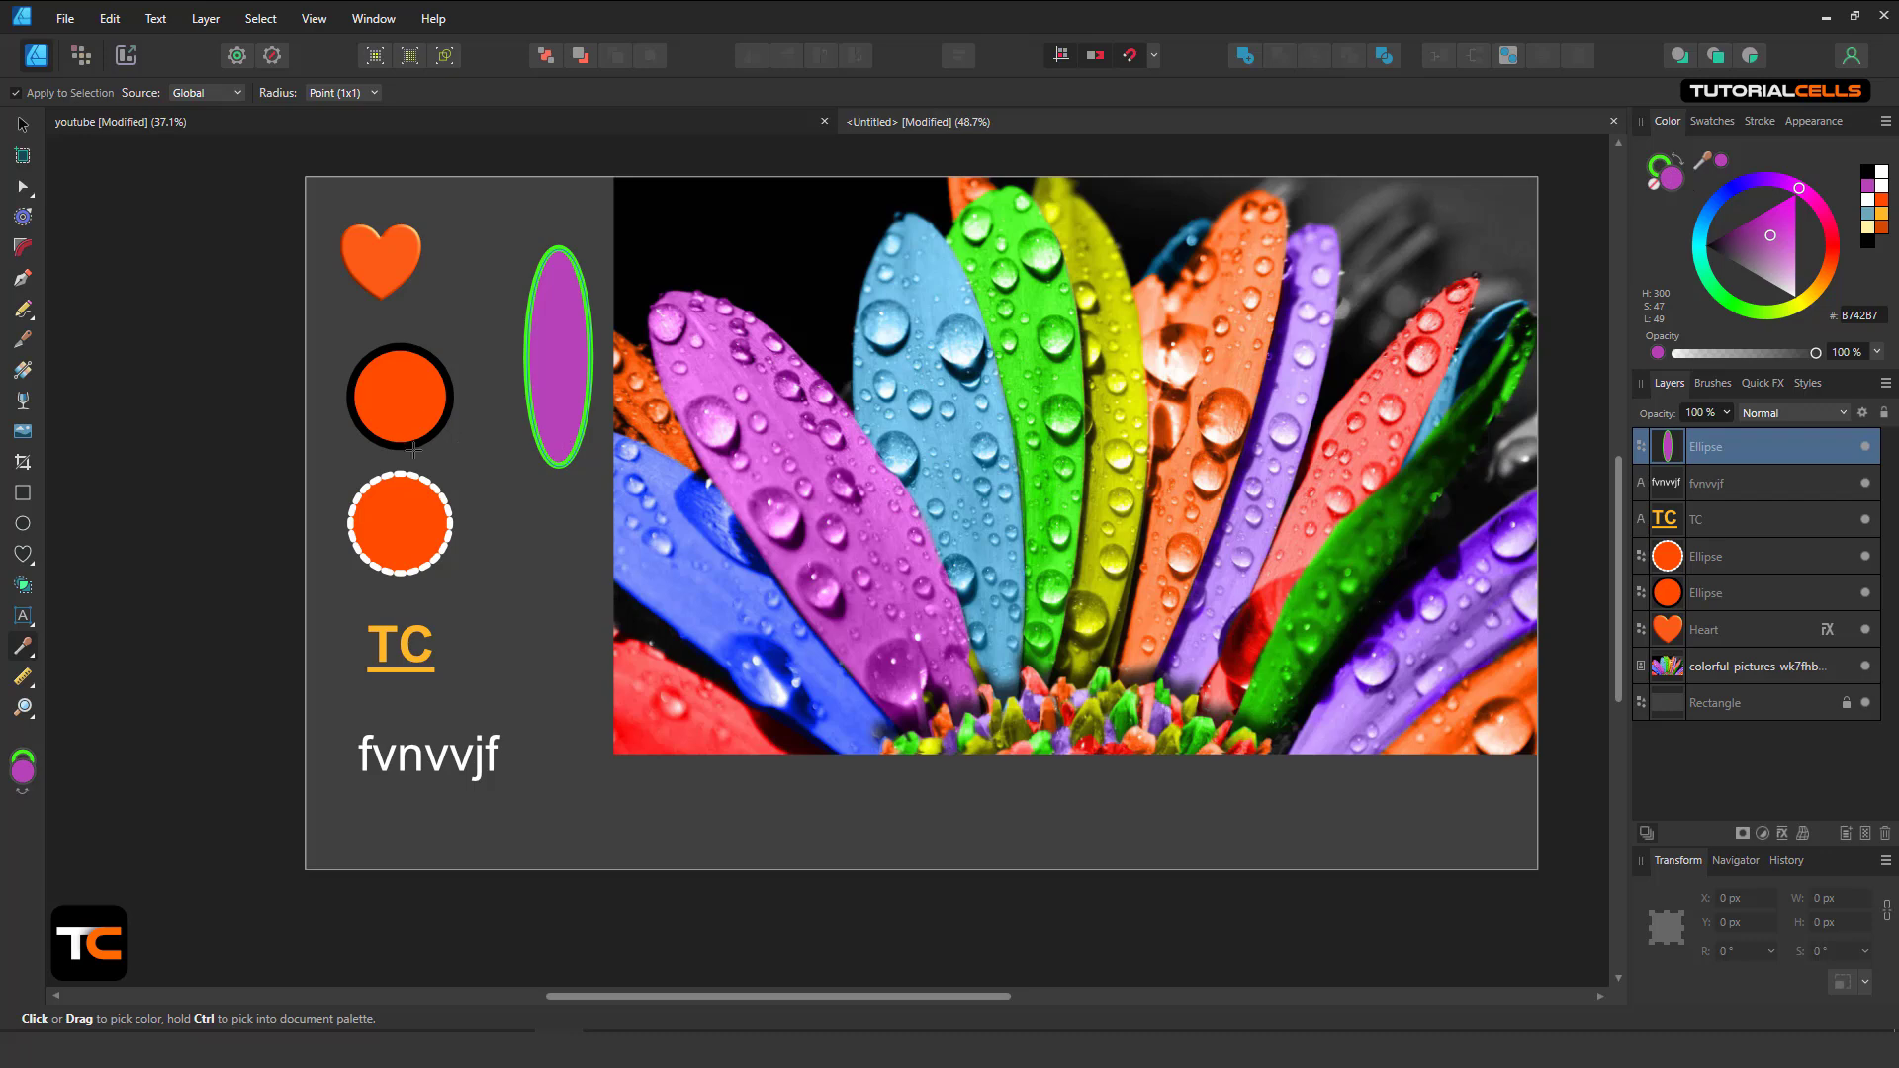
Review the heart's layer effects and move the heart to X 110.2 px, Y 100 px above the circles.
click(23, 124)
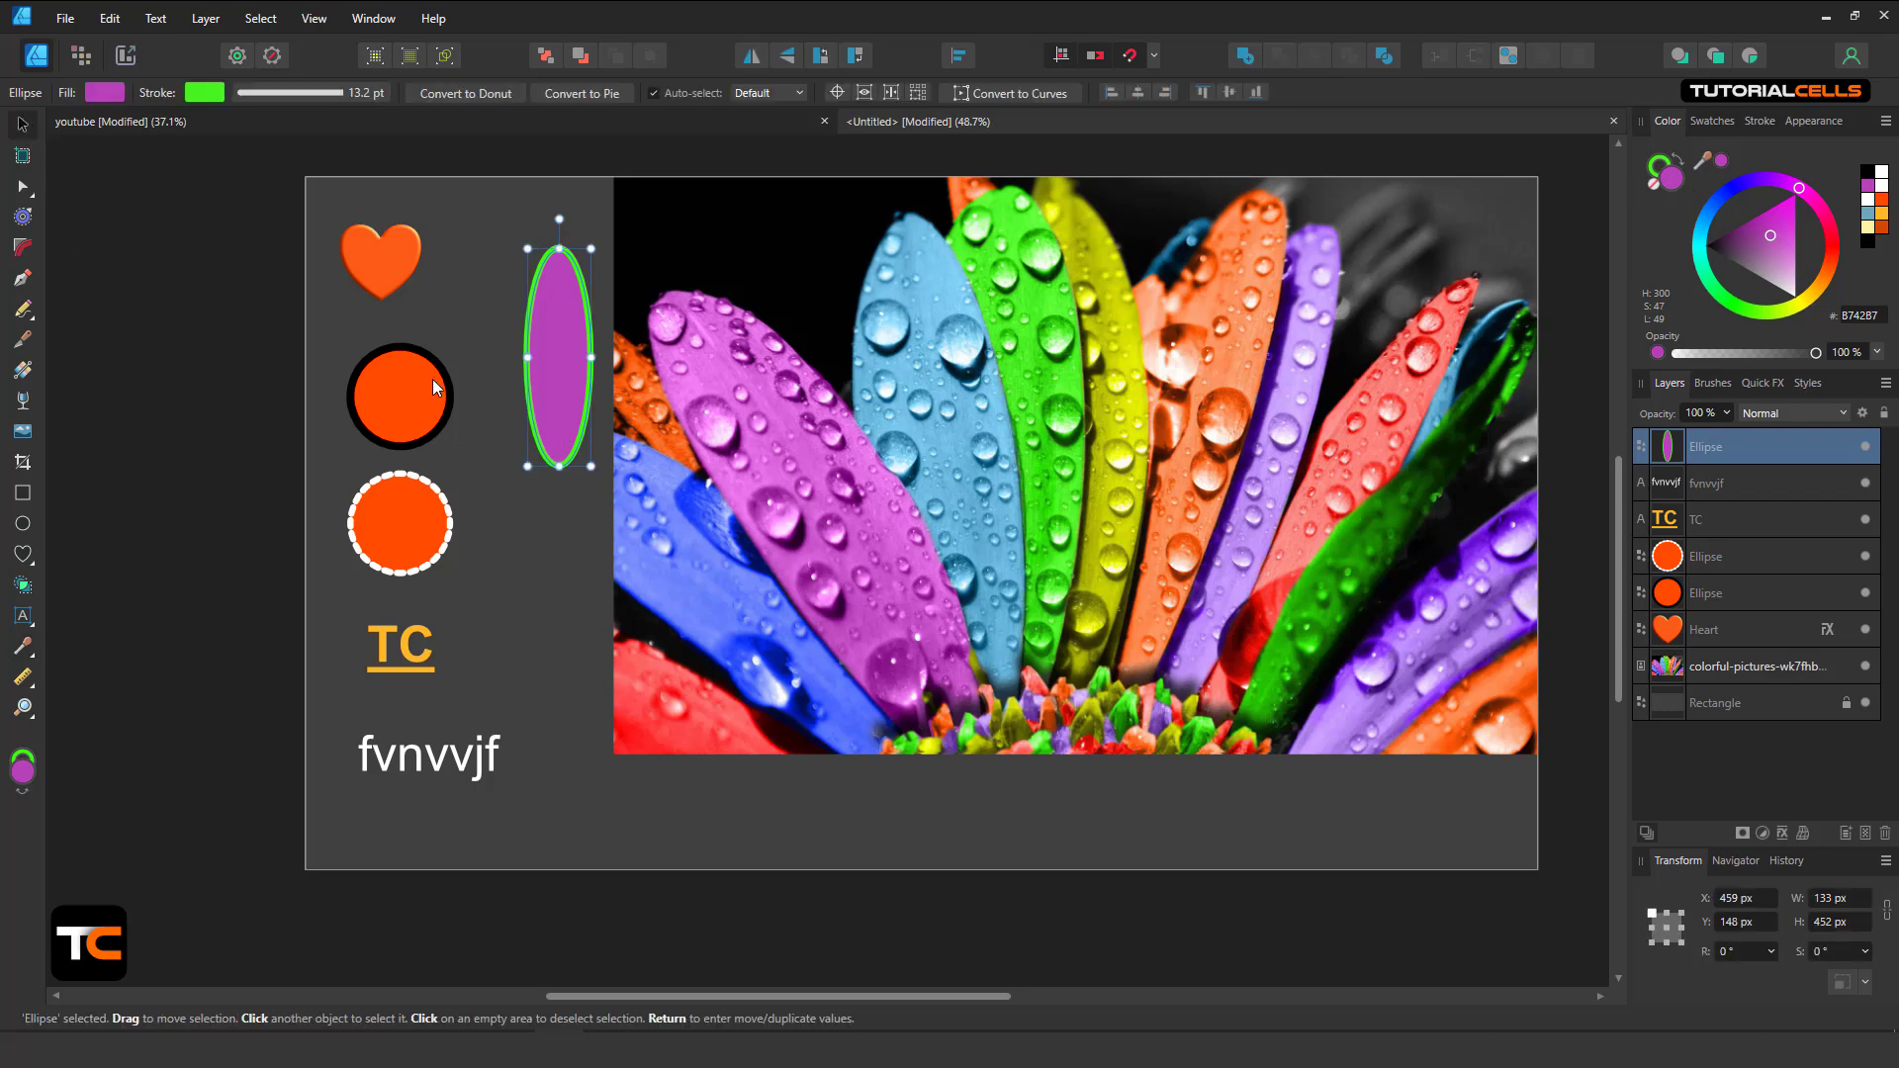
click(402, 269)
ctrl+scroll(400, 270, up, 3)
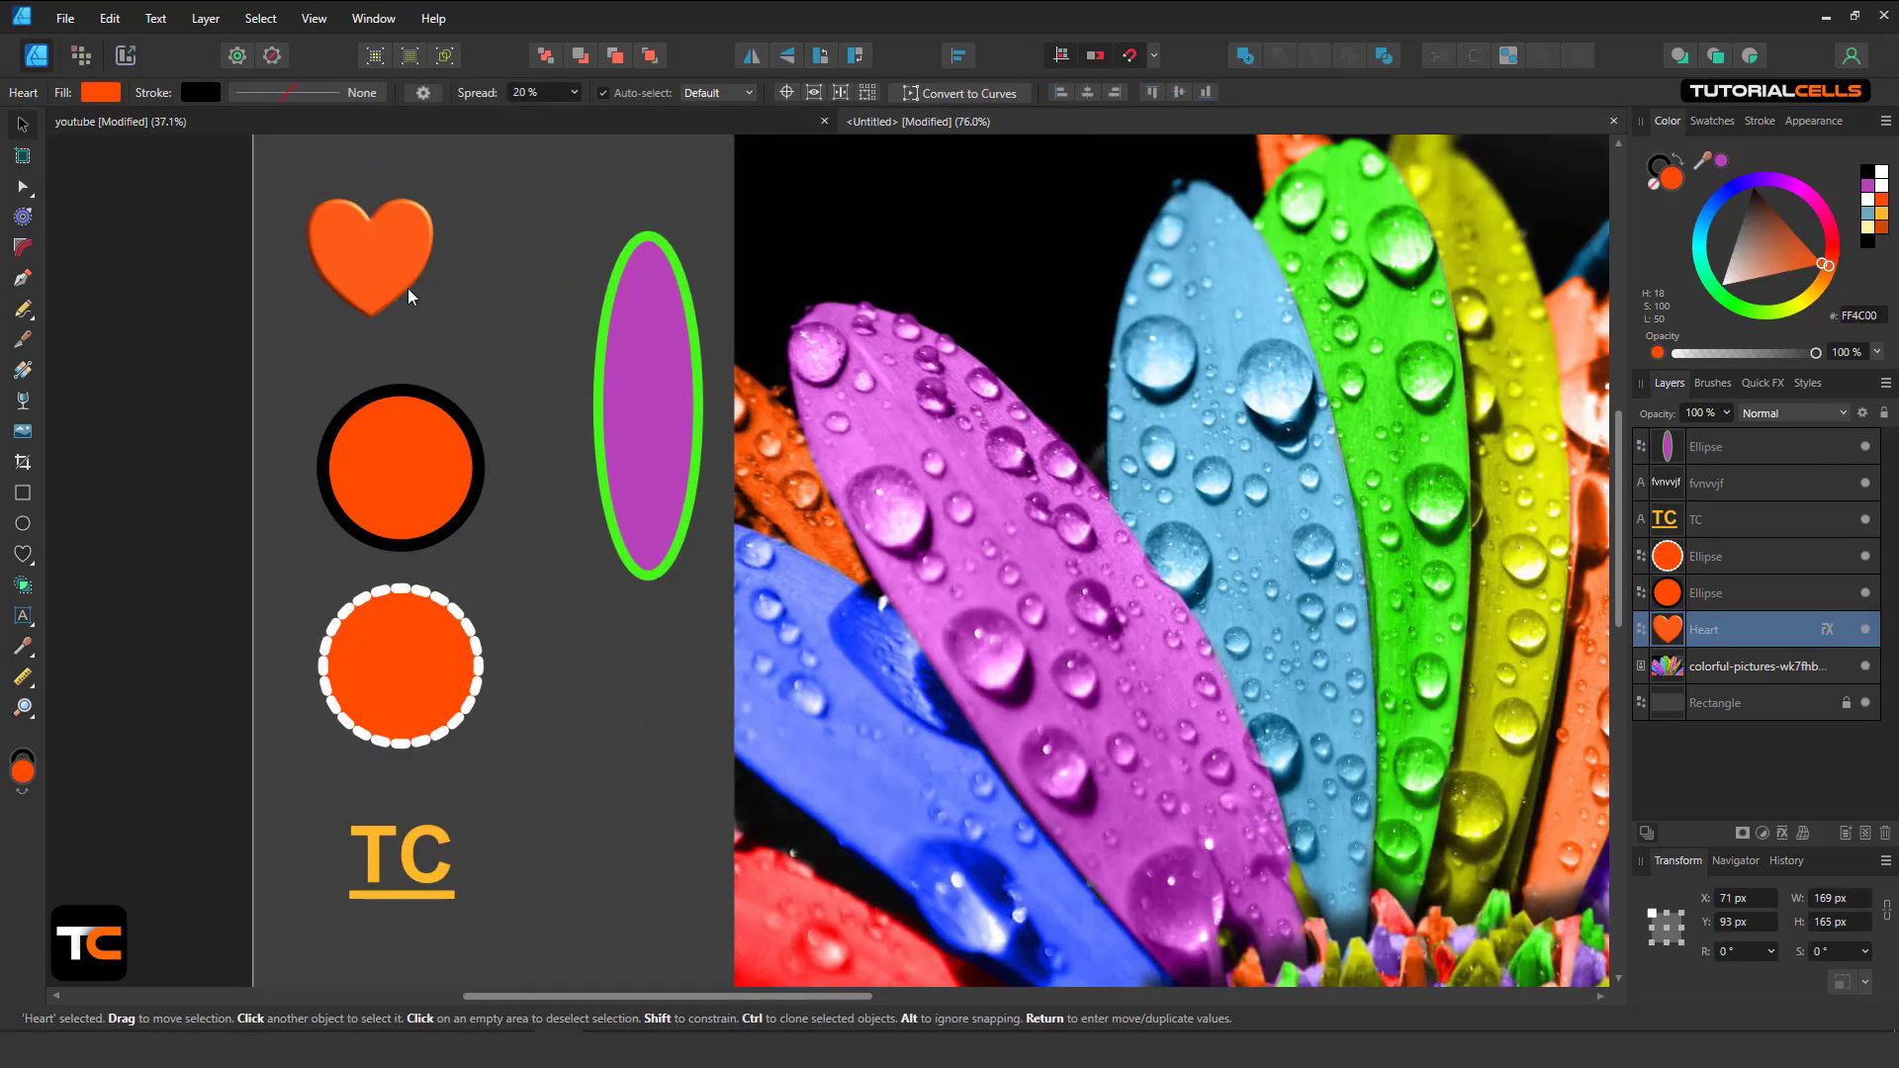
drag(380, 263, 401, 270)
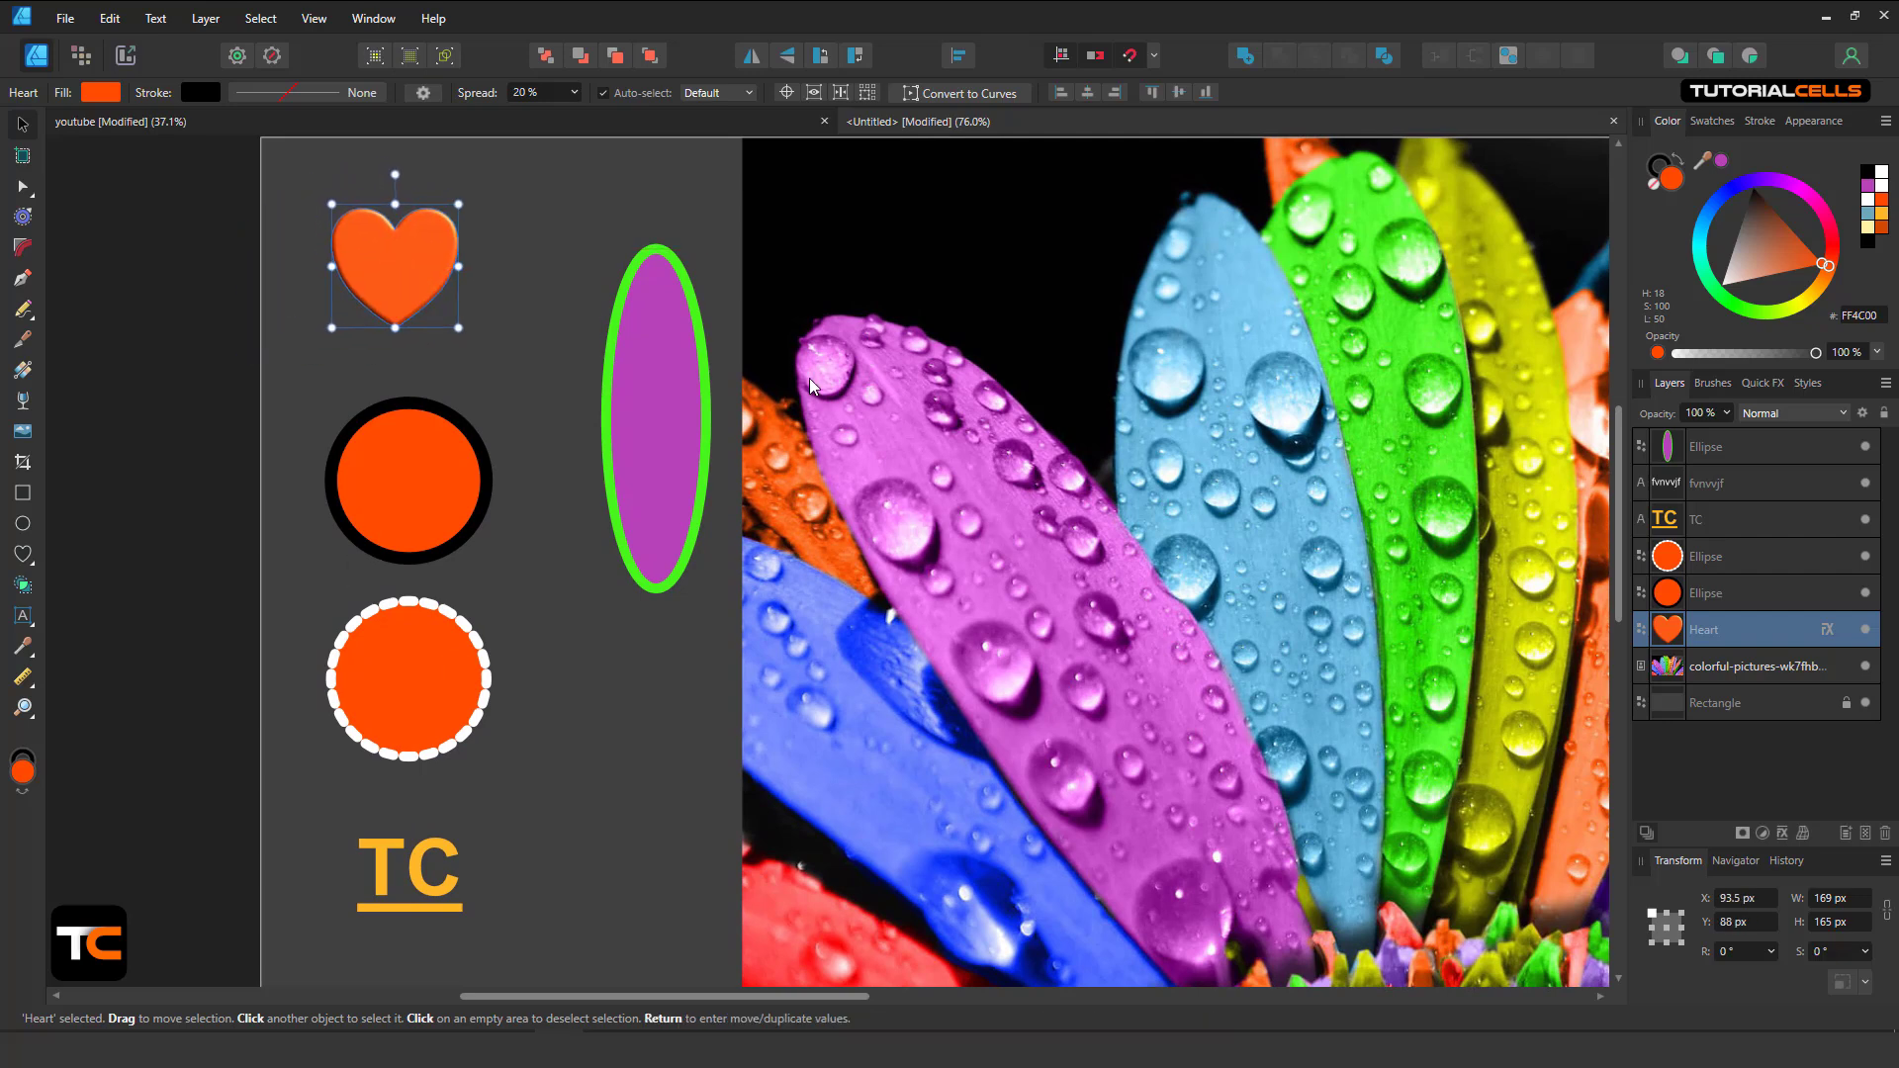
click(1827, 630)
drag(787, 235, 1011, 250)
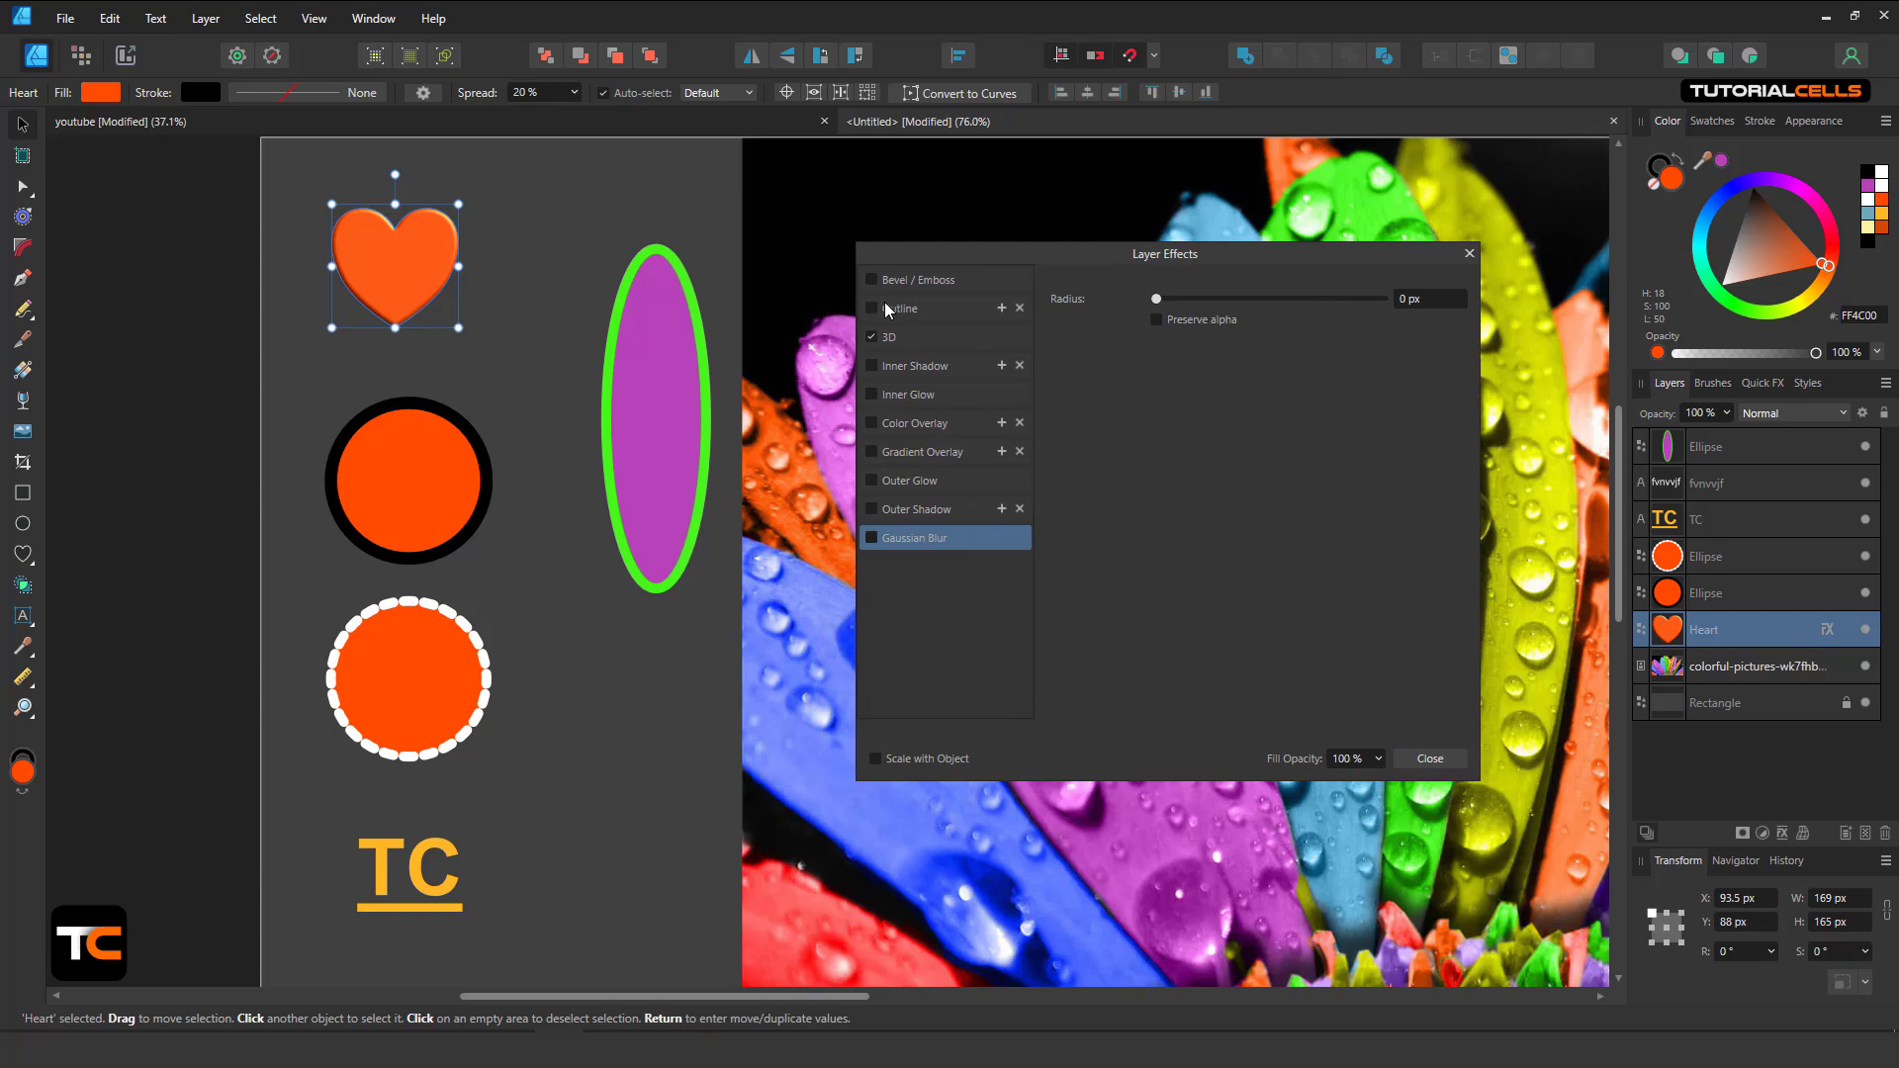
click(1470, 253)
mouse_move(406, 282)
mouse_down()
mouse_move(436, 273)
mouse_move(426, 284)
mouse_up()
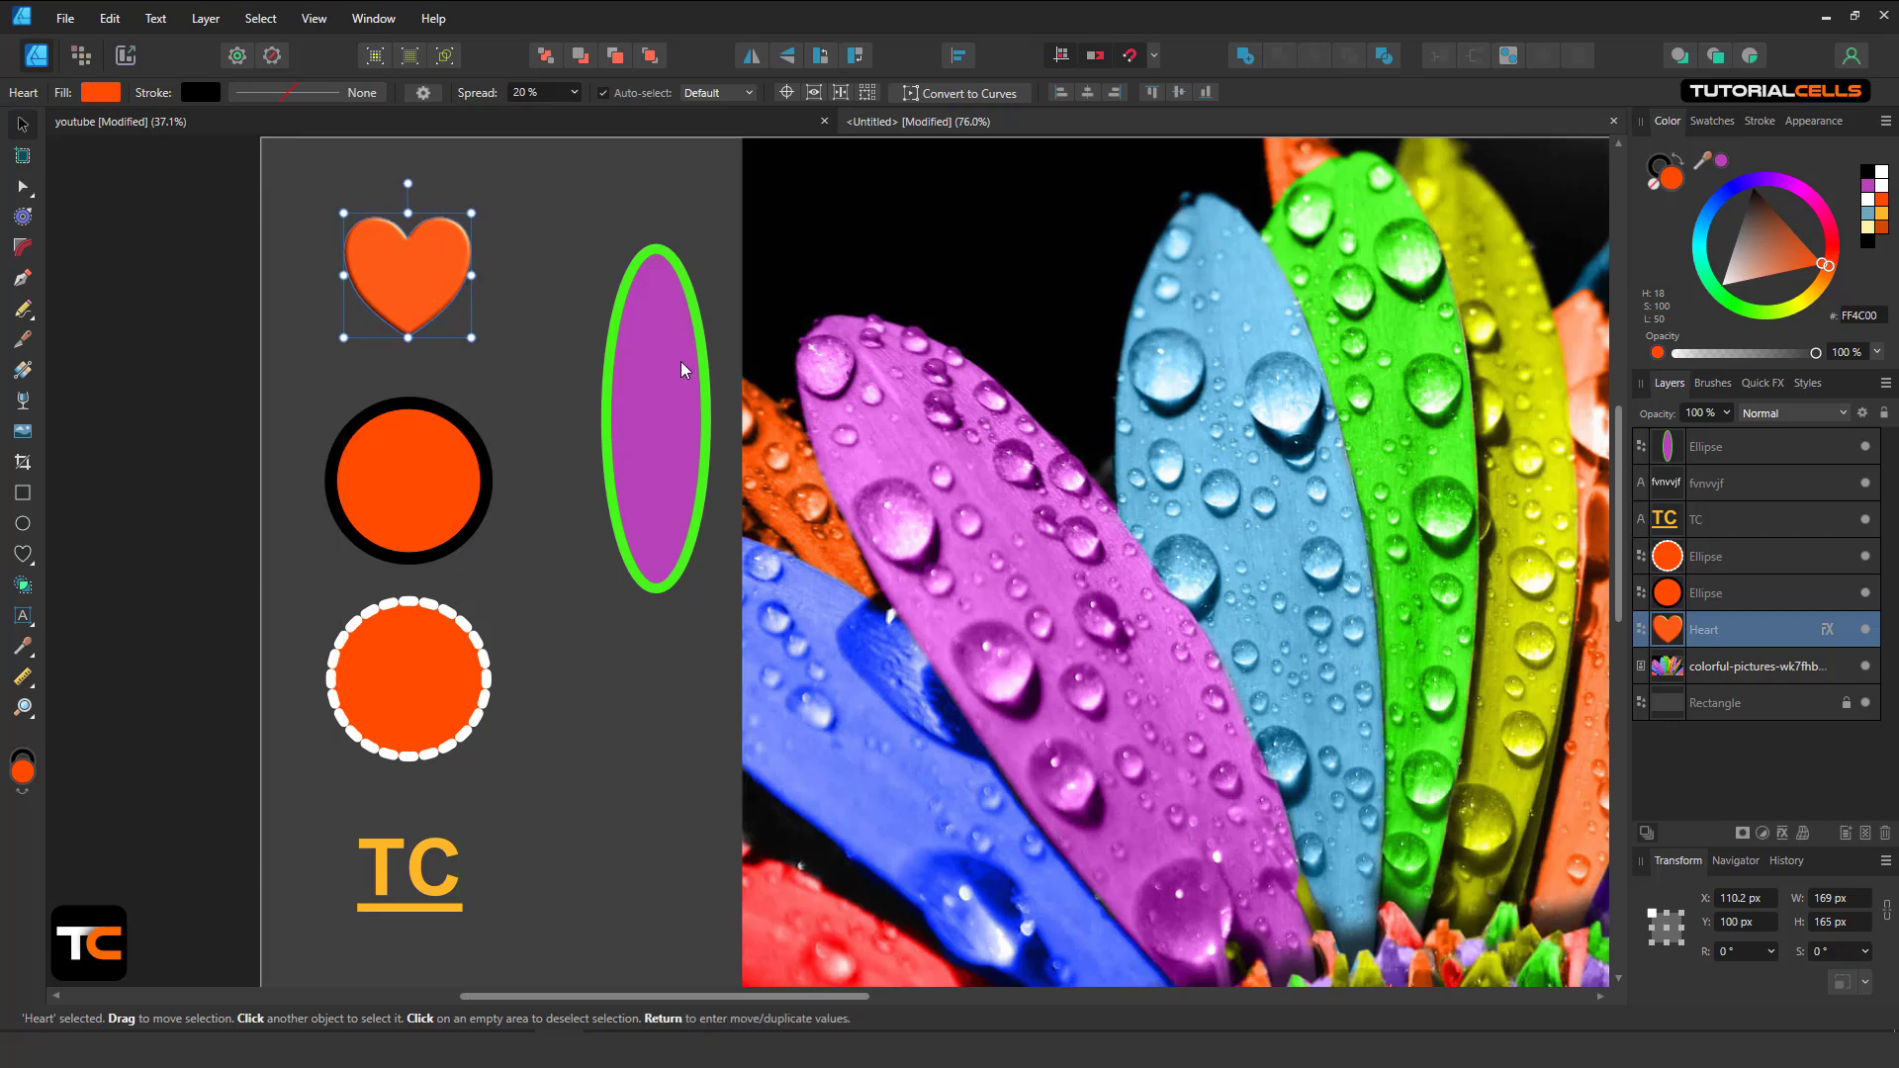
Load the heart's complete style, including its layer effects, with the Style Picker.
click(30, 654)
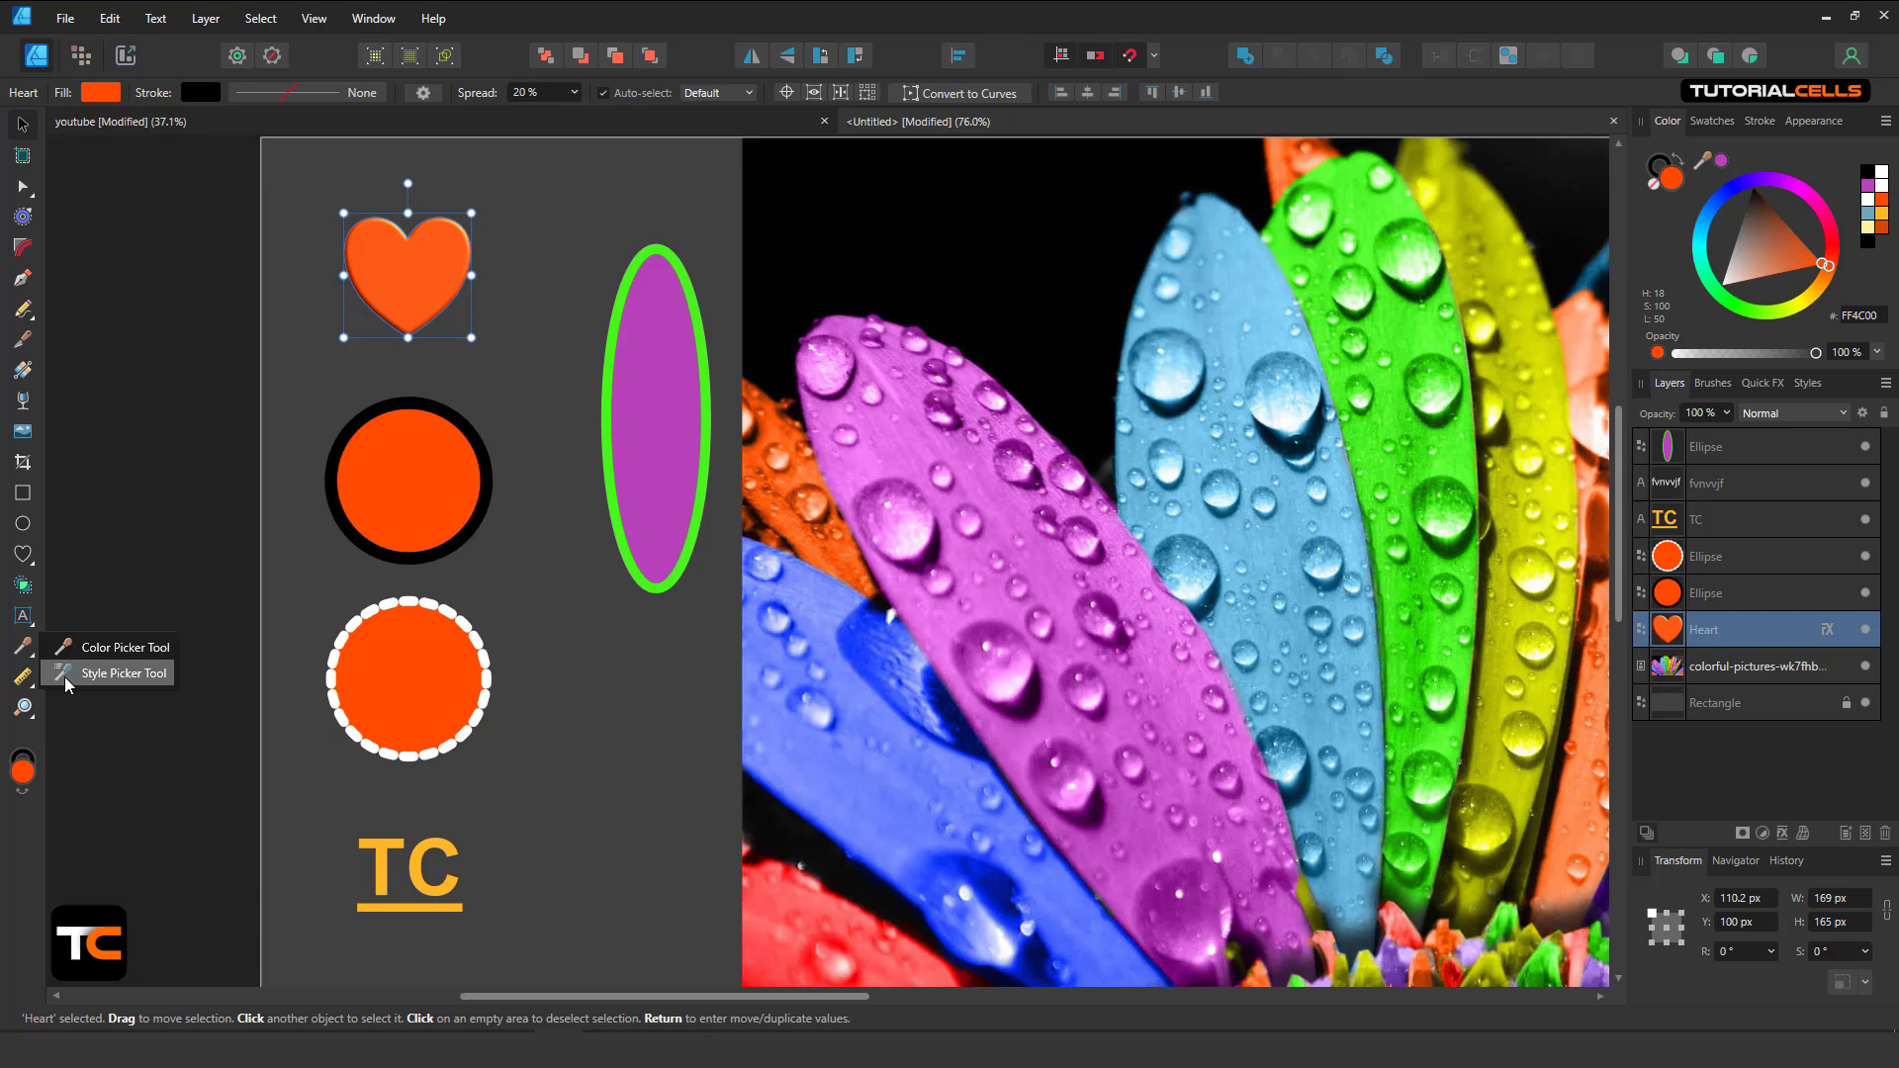
click(67, 676)
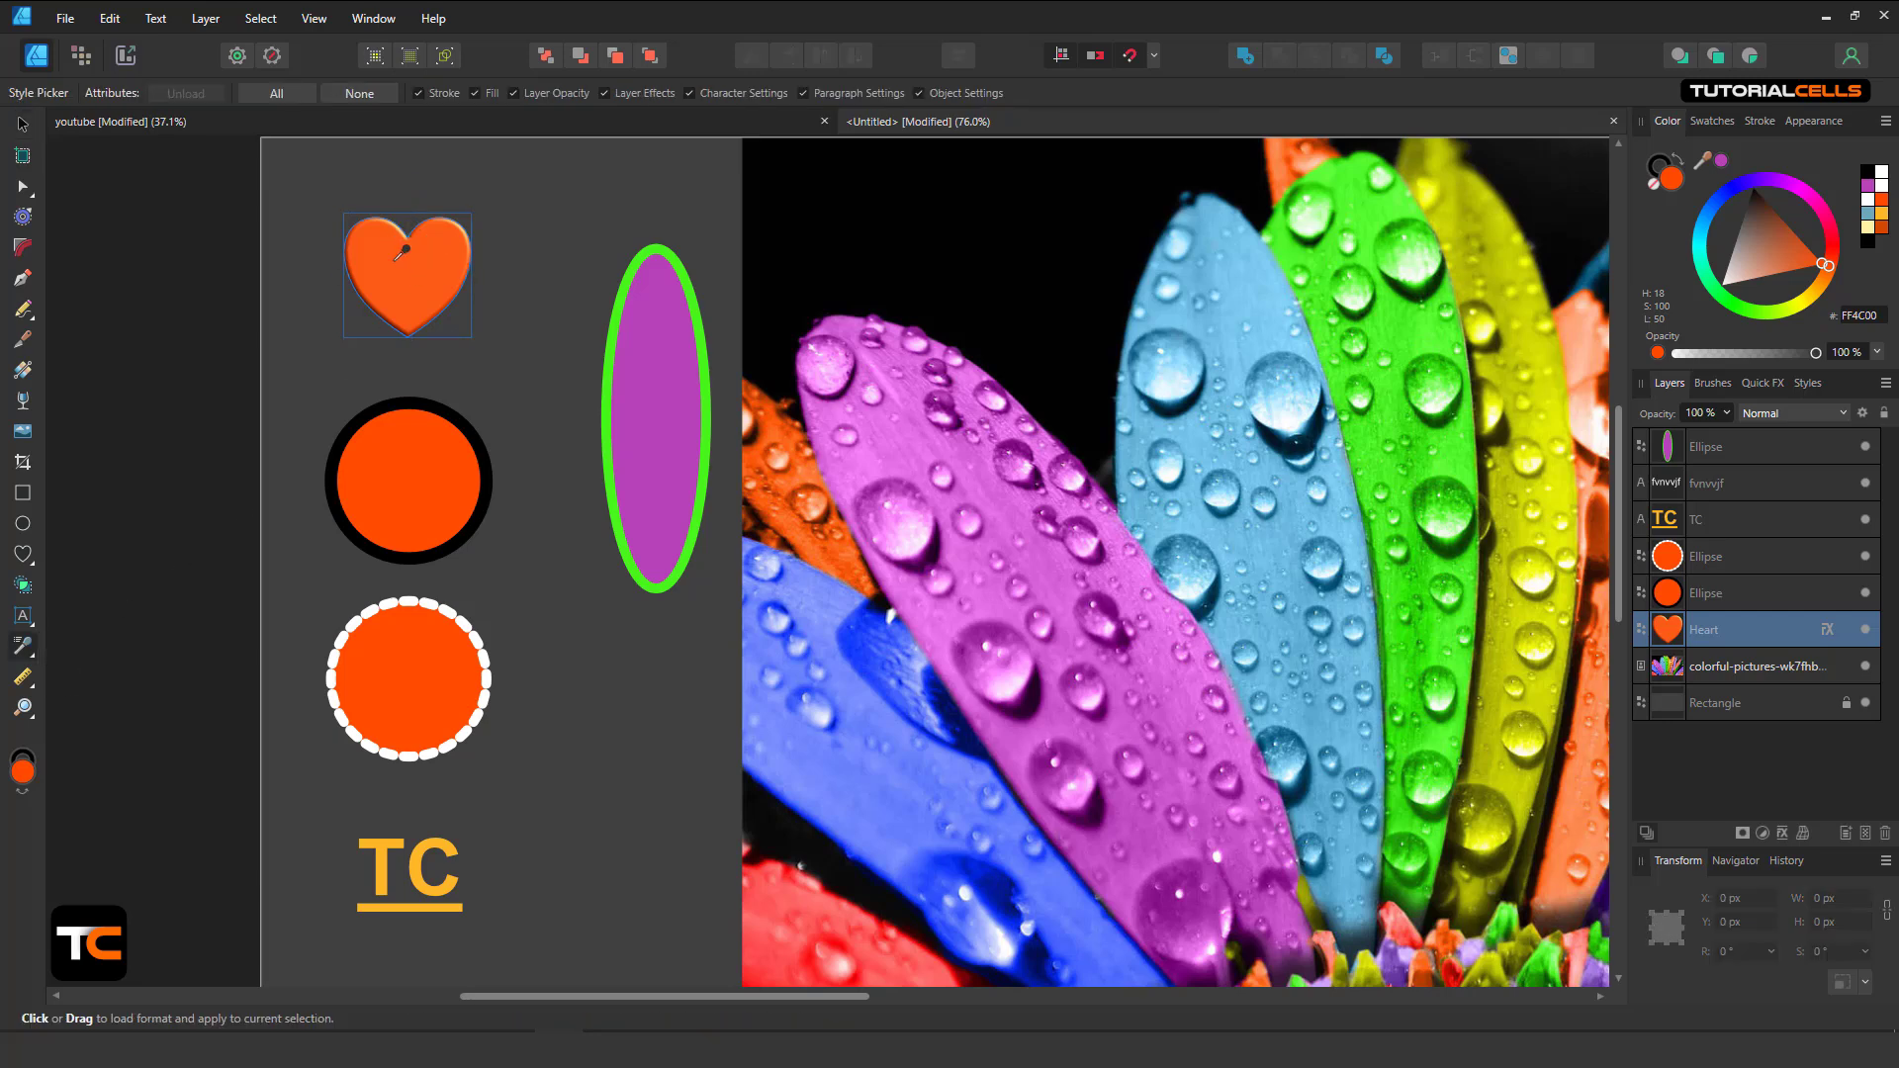
click(428, 259)
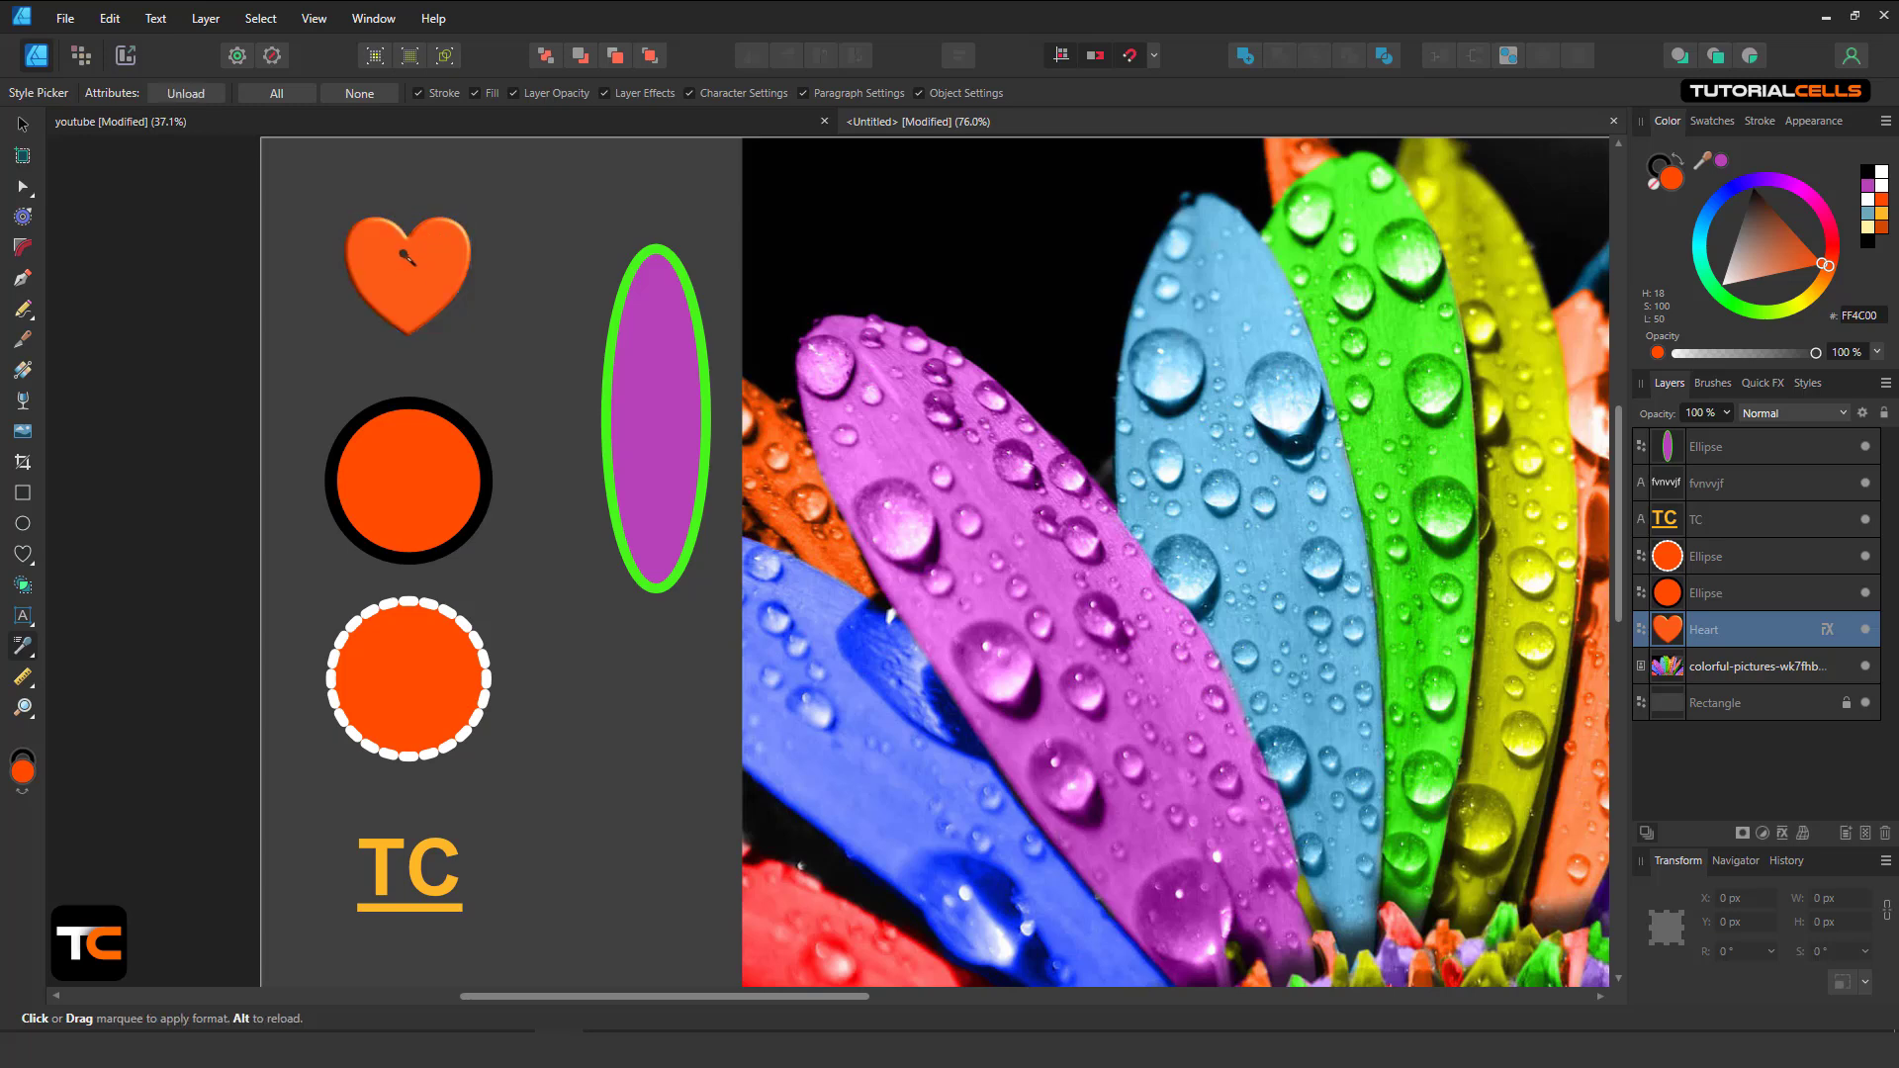
Try the loaded heart style on the tall ellipse and both circles, and undo all three applications.
click(622, 358)
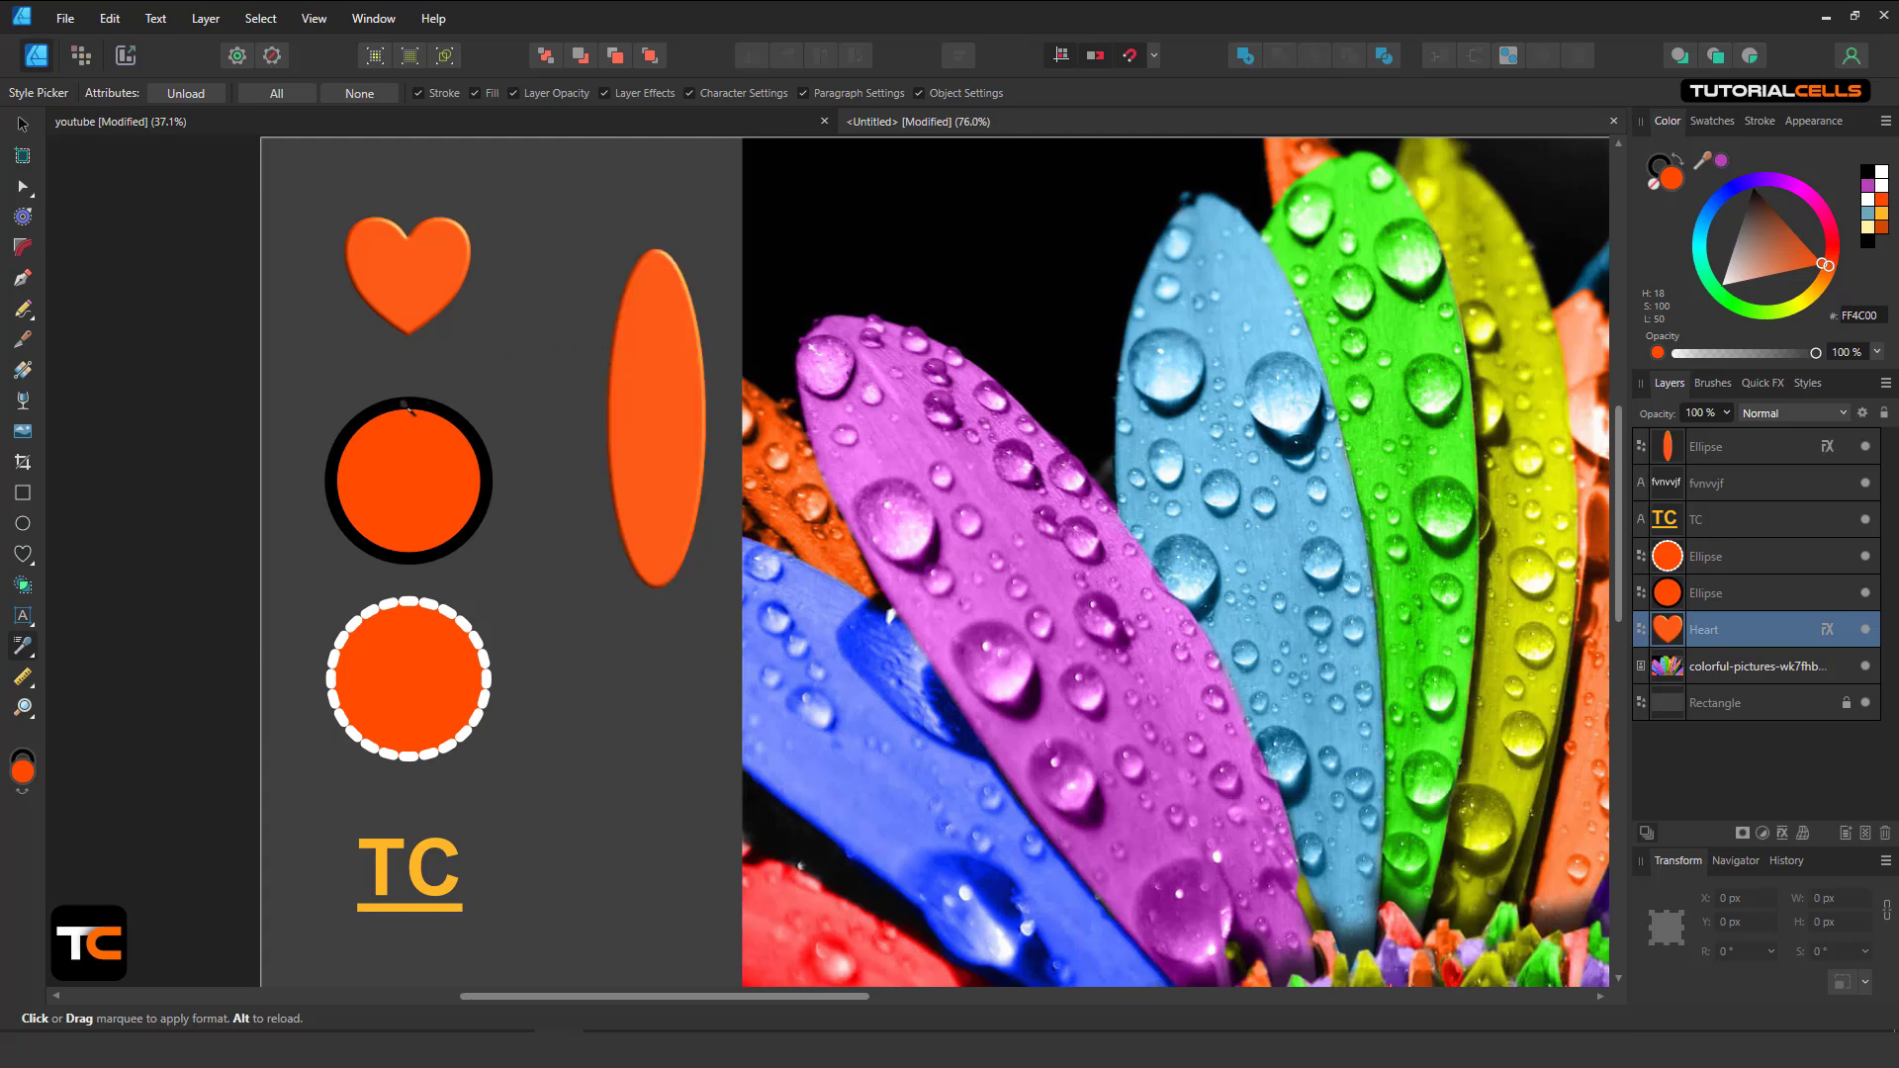
click(400, 412)
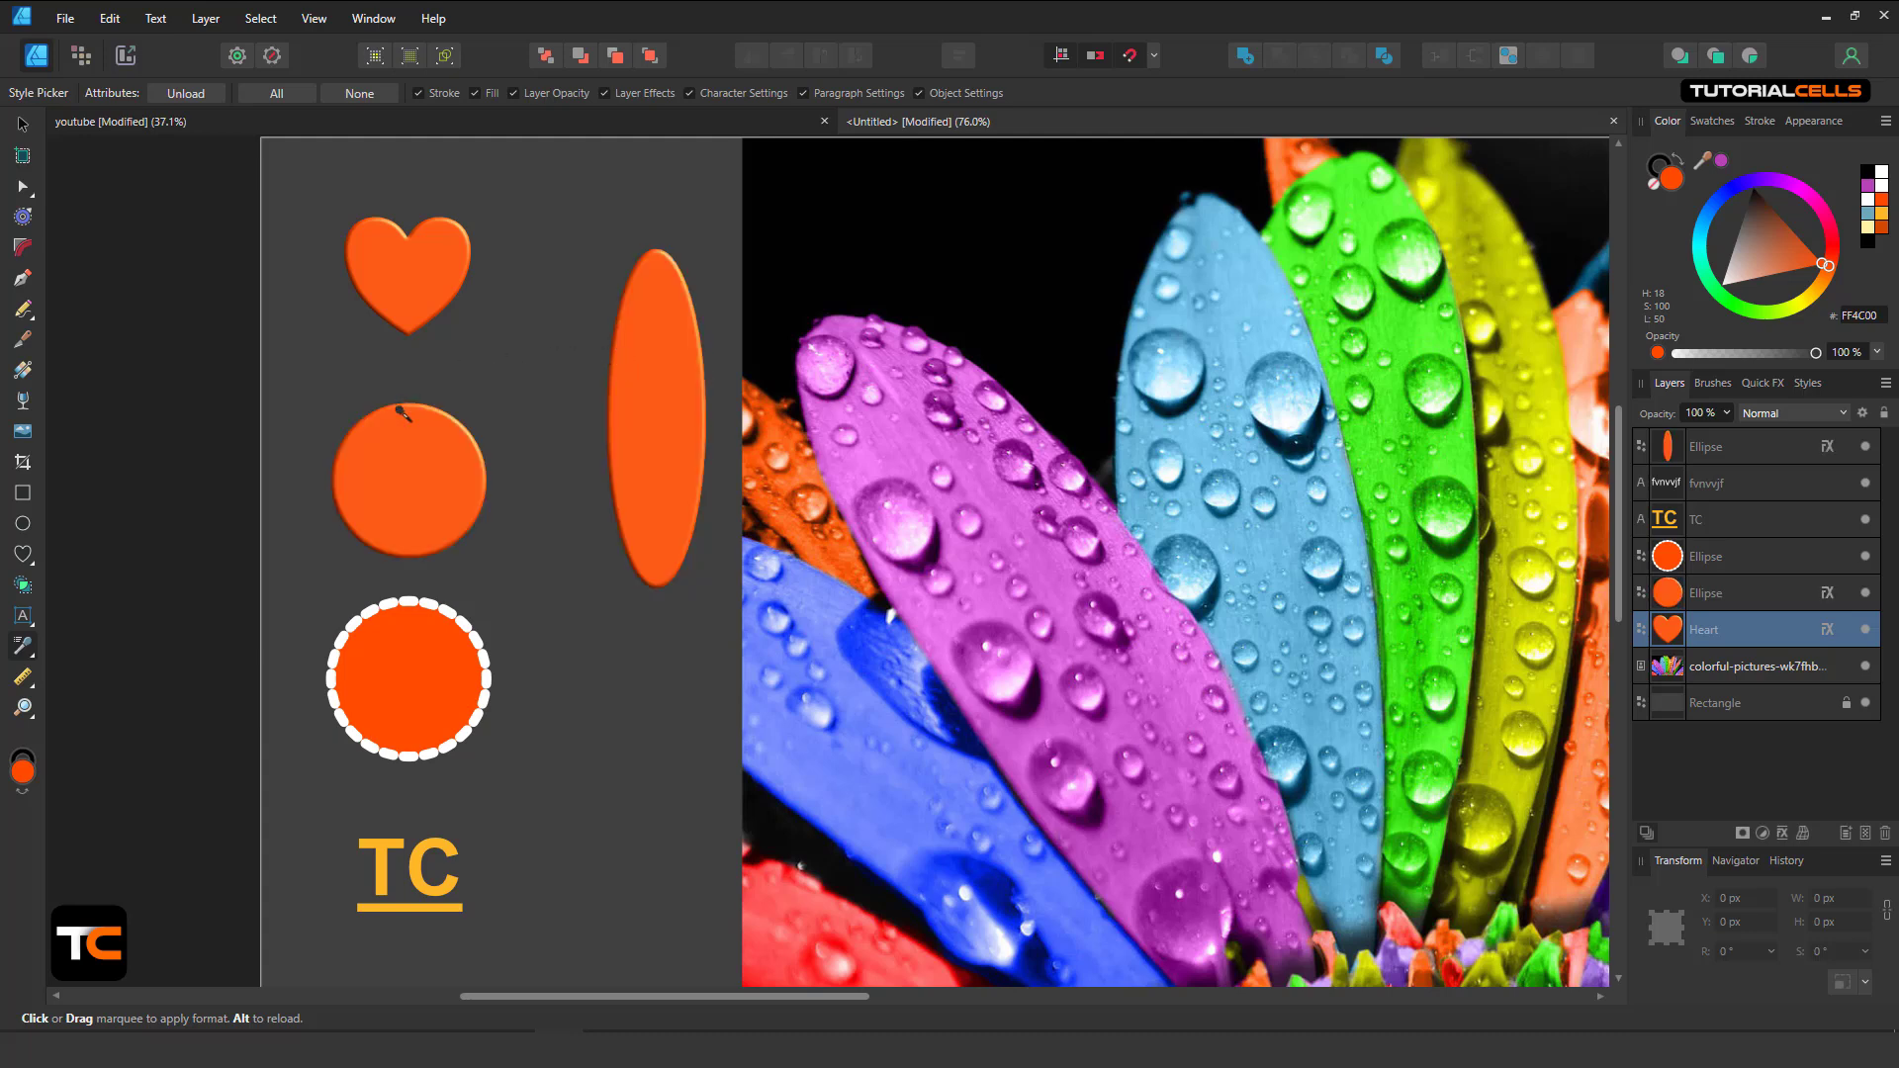
click(381, 626)
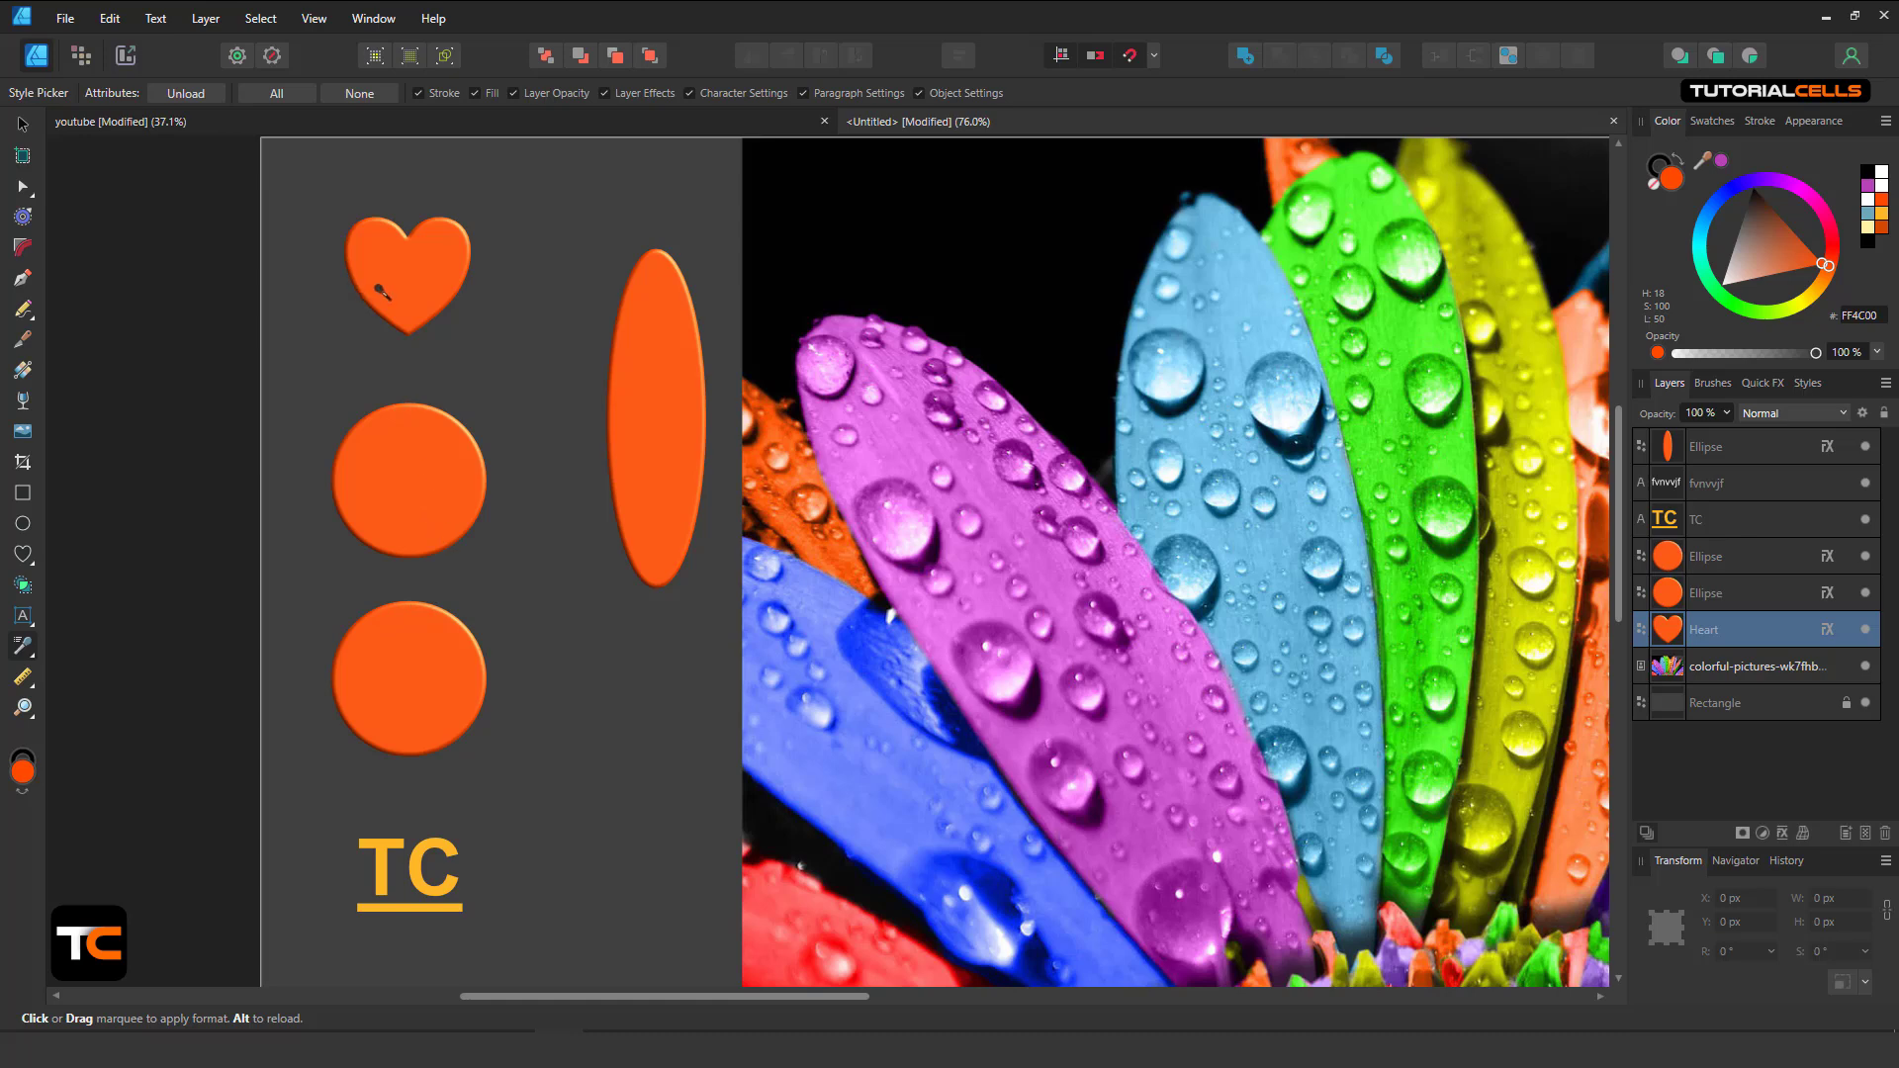
key(ctrl+z)
key(ctrl+z)
key(ctrl+z)
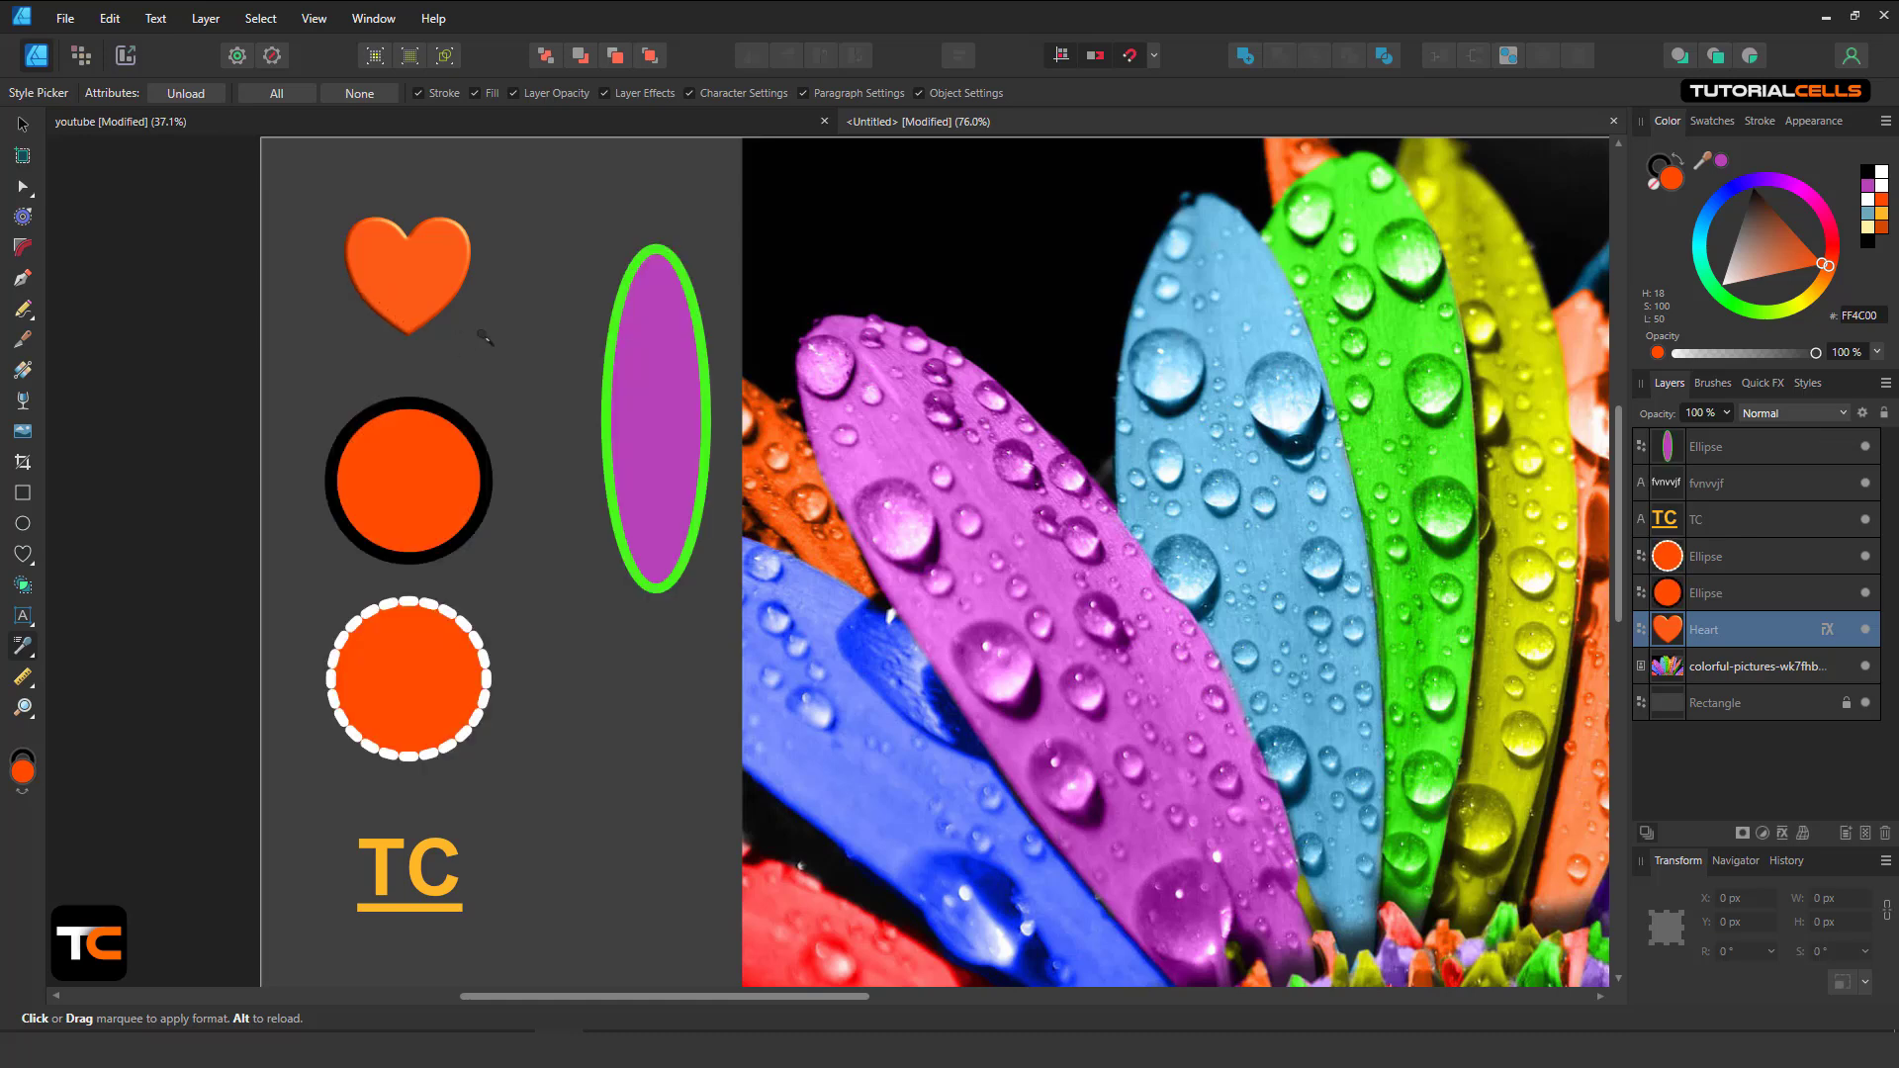
Apply the loaded heart style to the tall ellipse only.
click(630, 331)
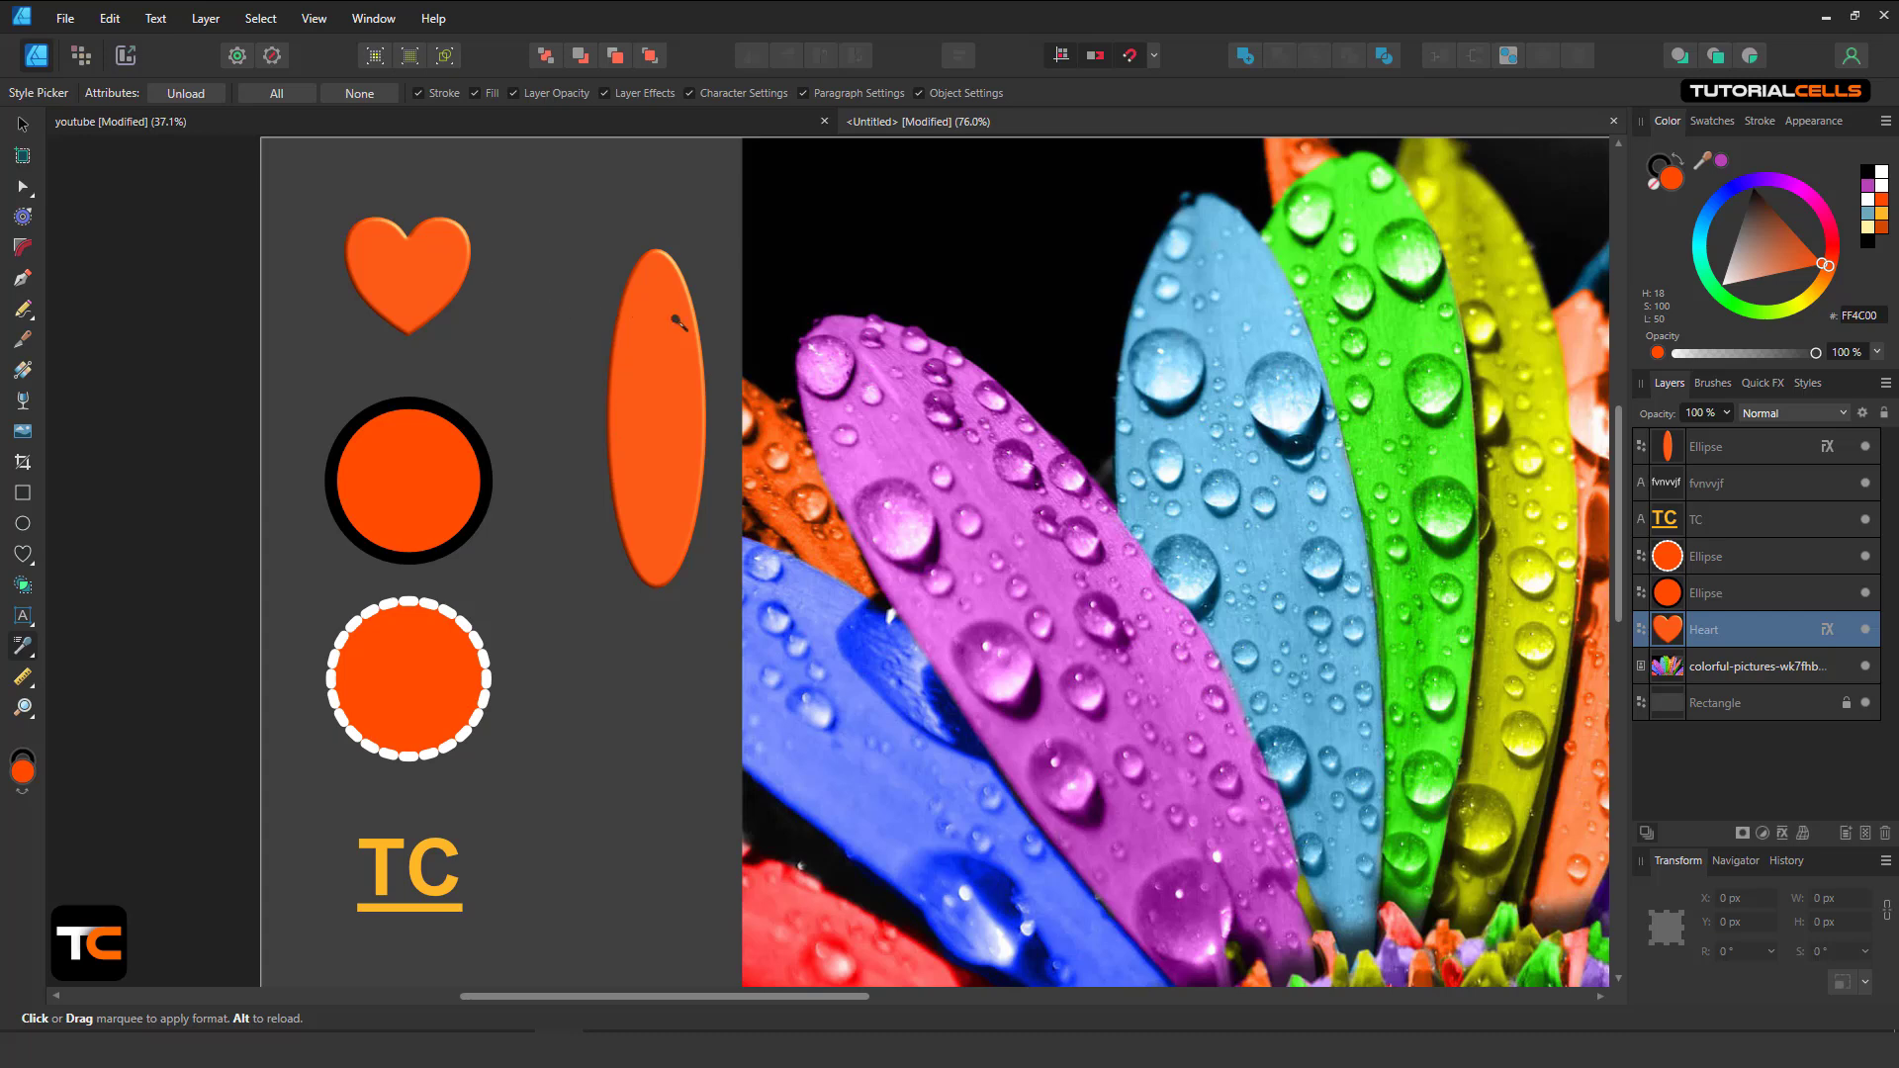
Unload the heart's style, try to load the black-outlined circle's style while the heart is still selected, and undo the change to the heart.
click(205, 98)
click(393, 445)
scroll(395, 435, down, 2)
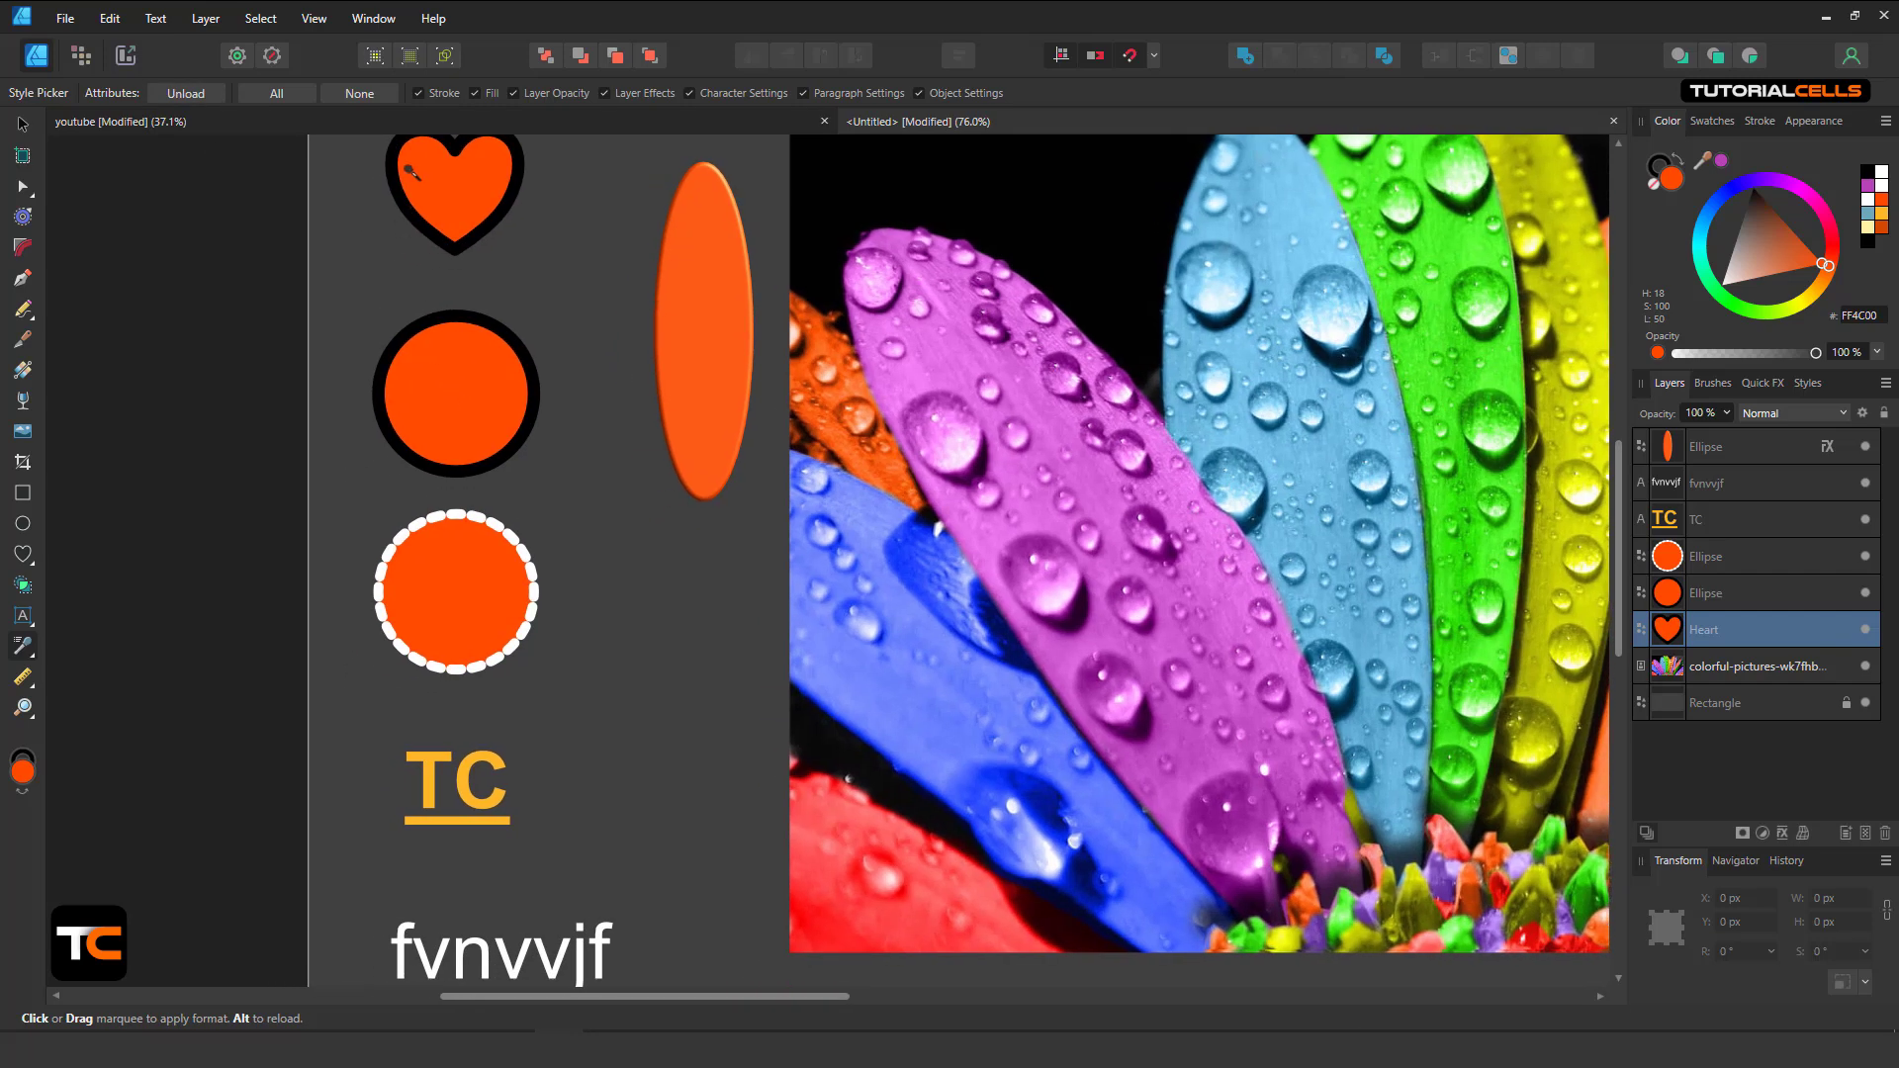
scroll(435, 257, up, 2)
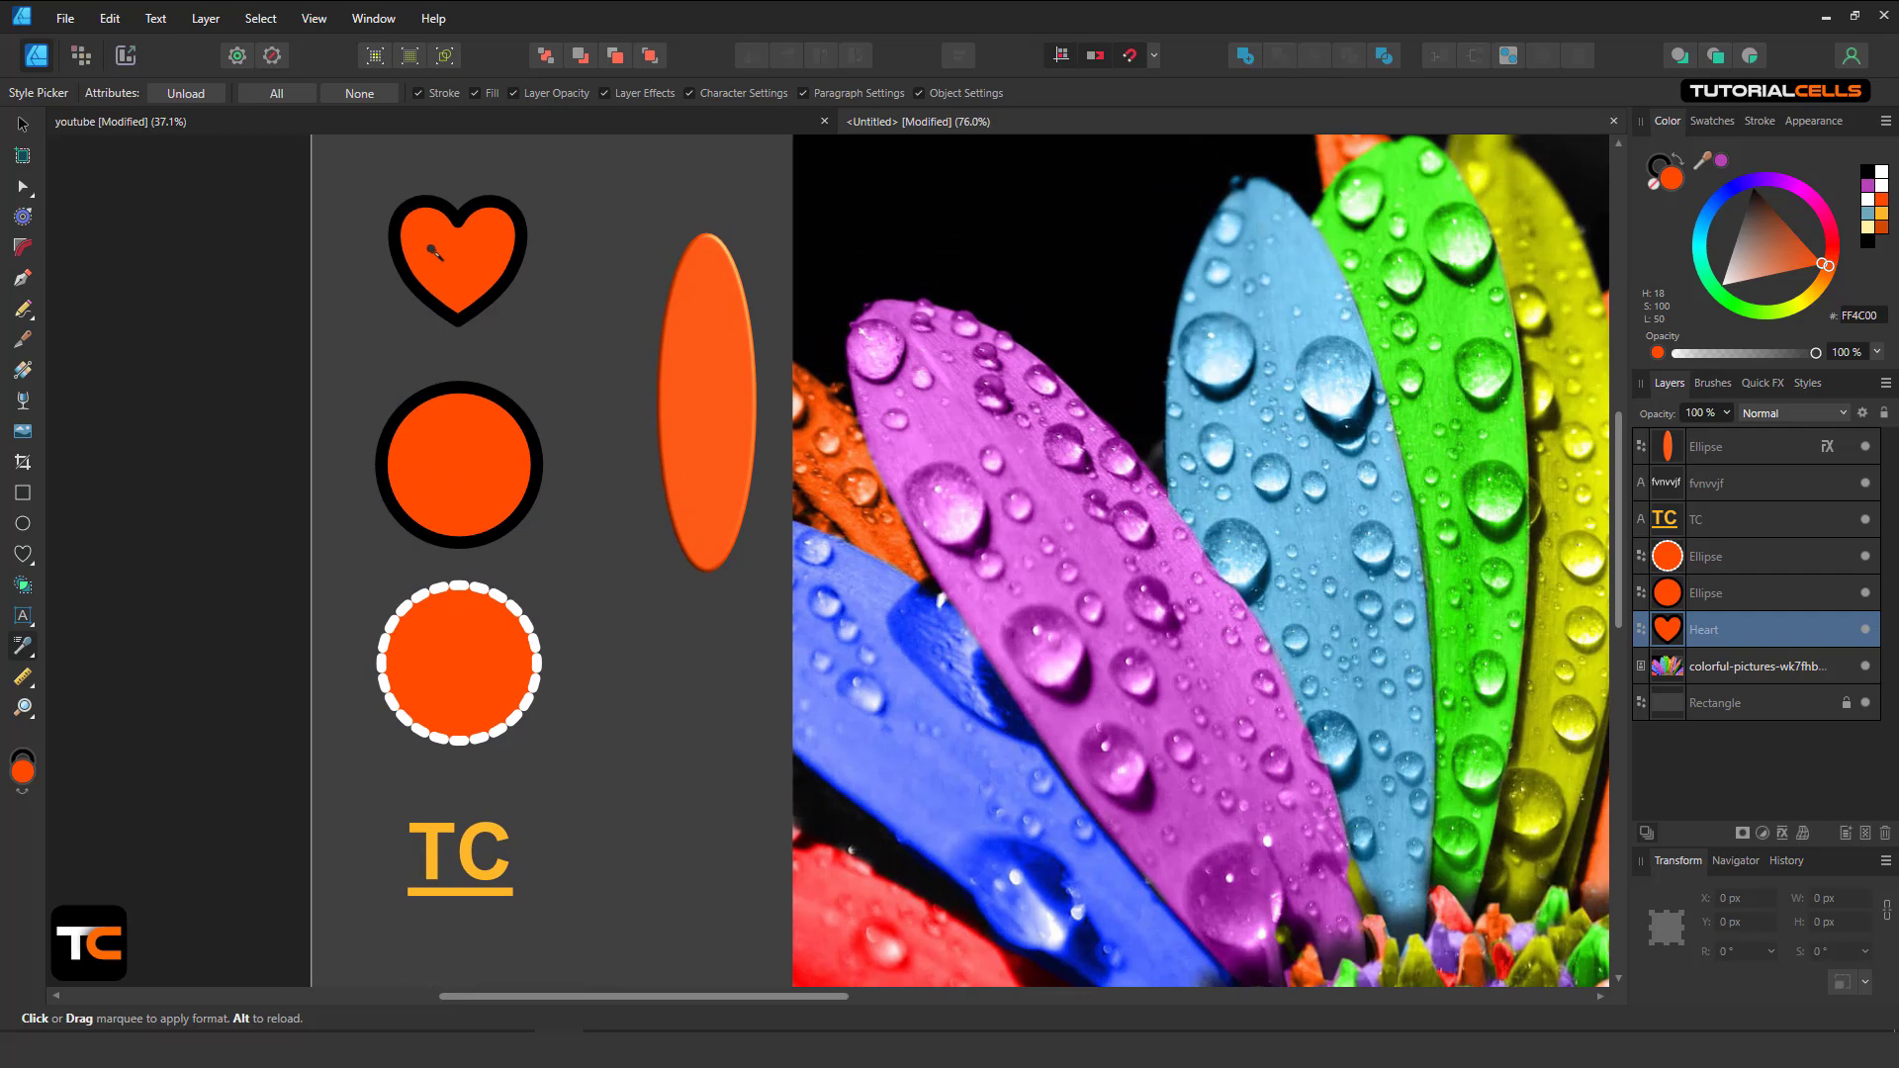
click(431, 250)
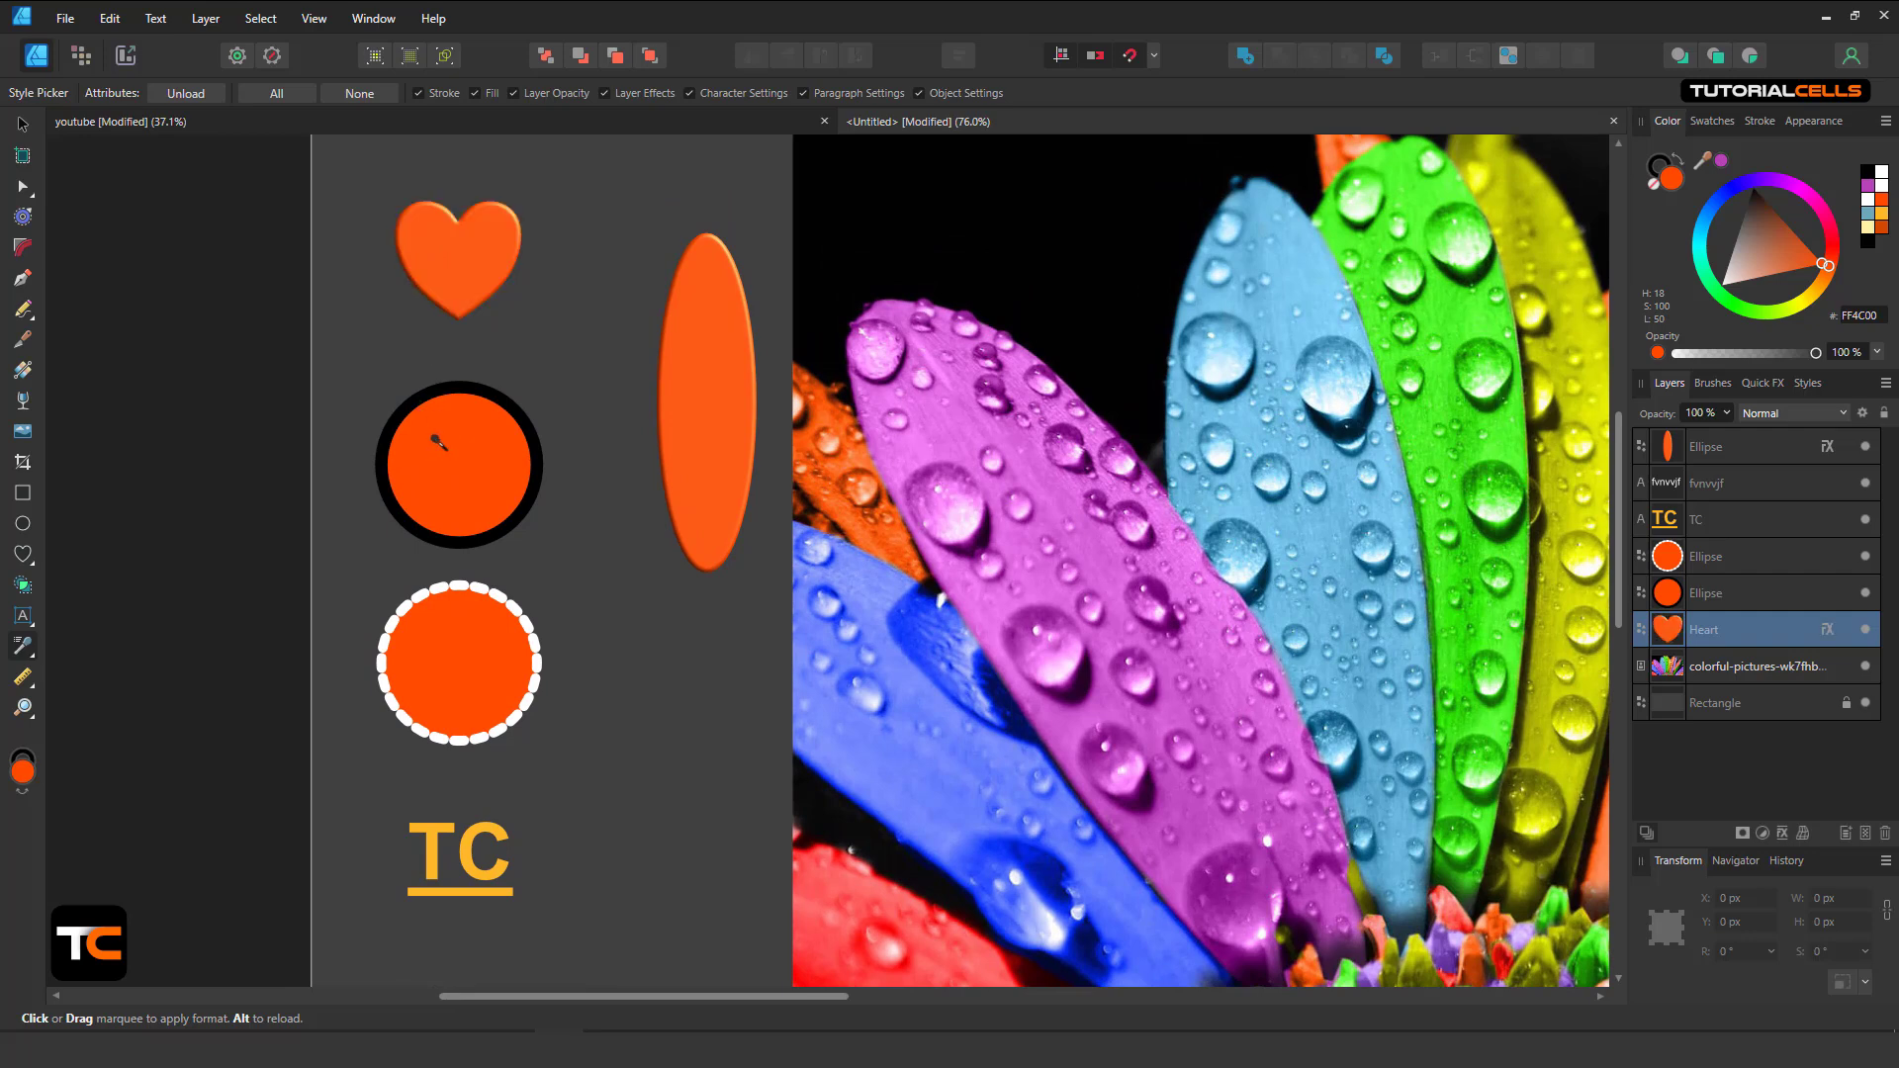
click(186, 93)
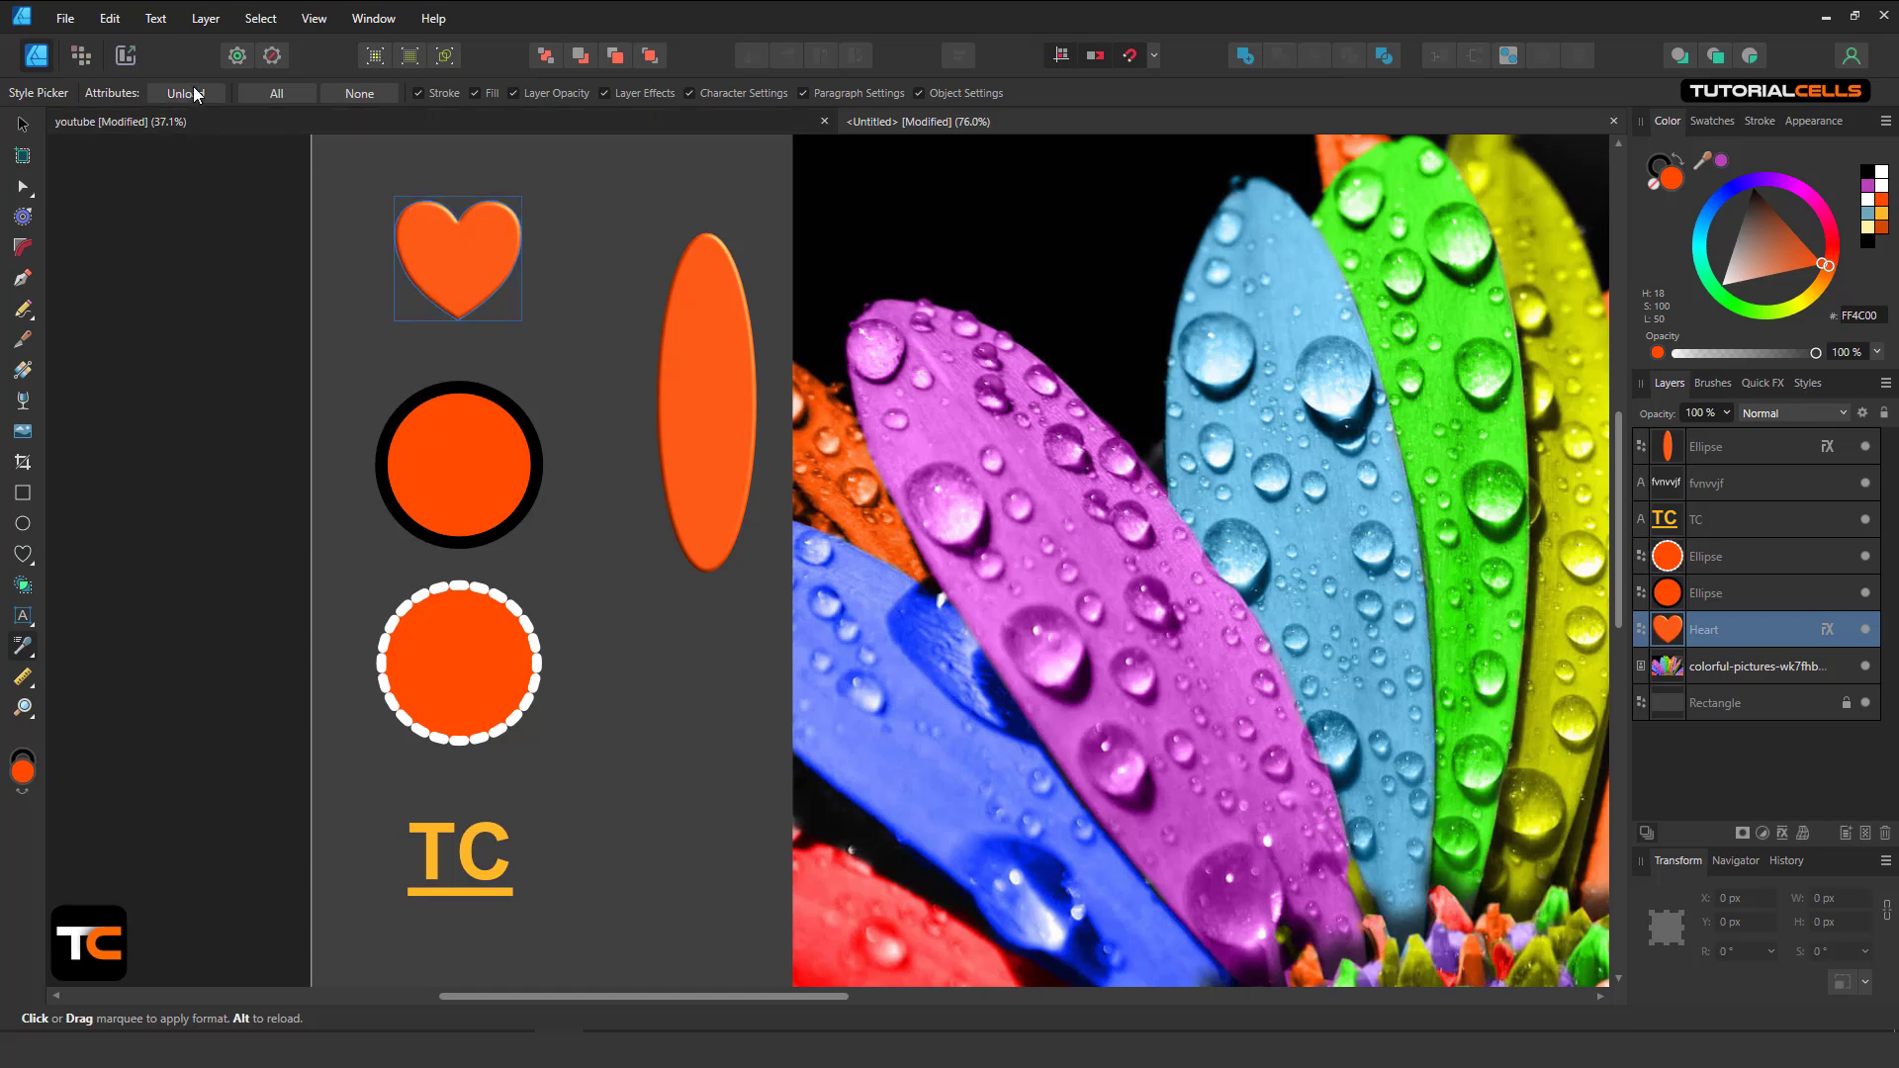
click(429, 427)
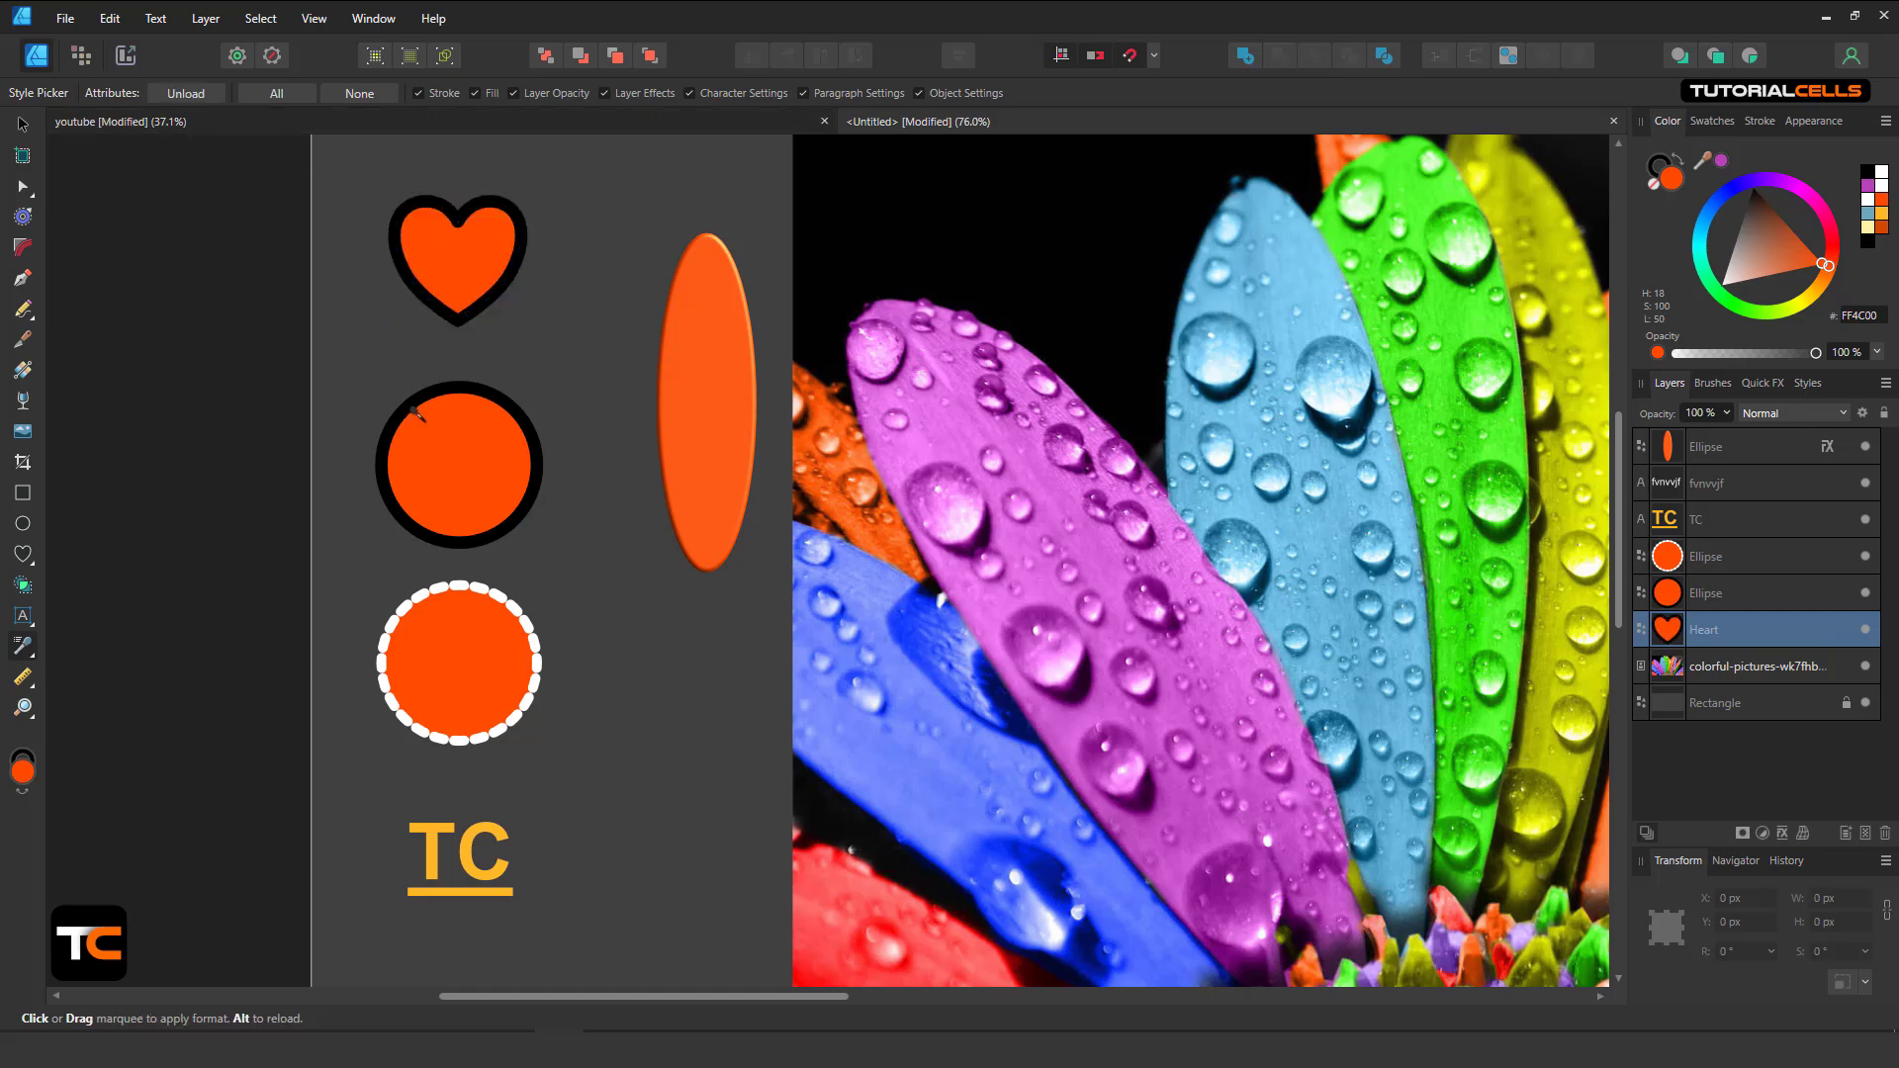
key(ctrl+z)
Deselect the heart, select the black-outlined circle, and load that circle's style with the Style Picker in place of the previous one.
click(22, 124)
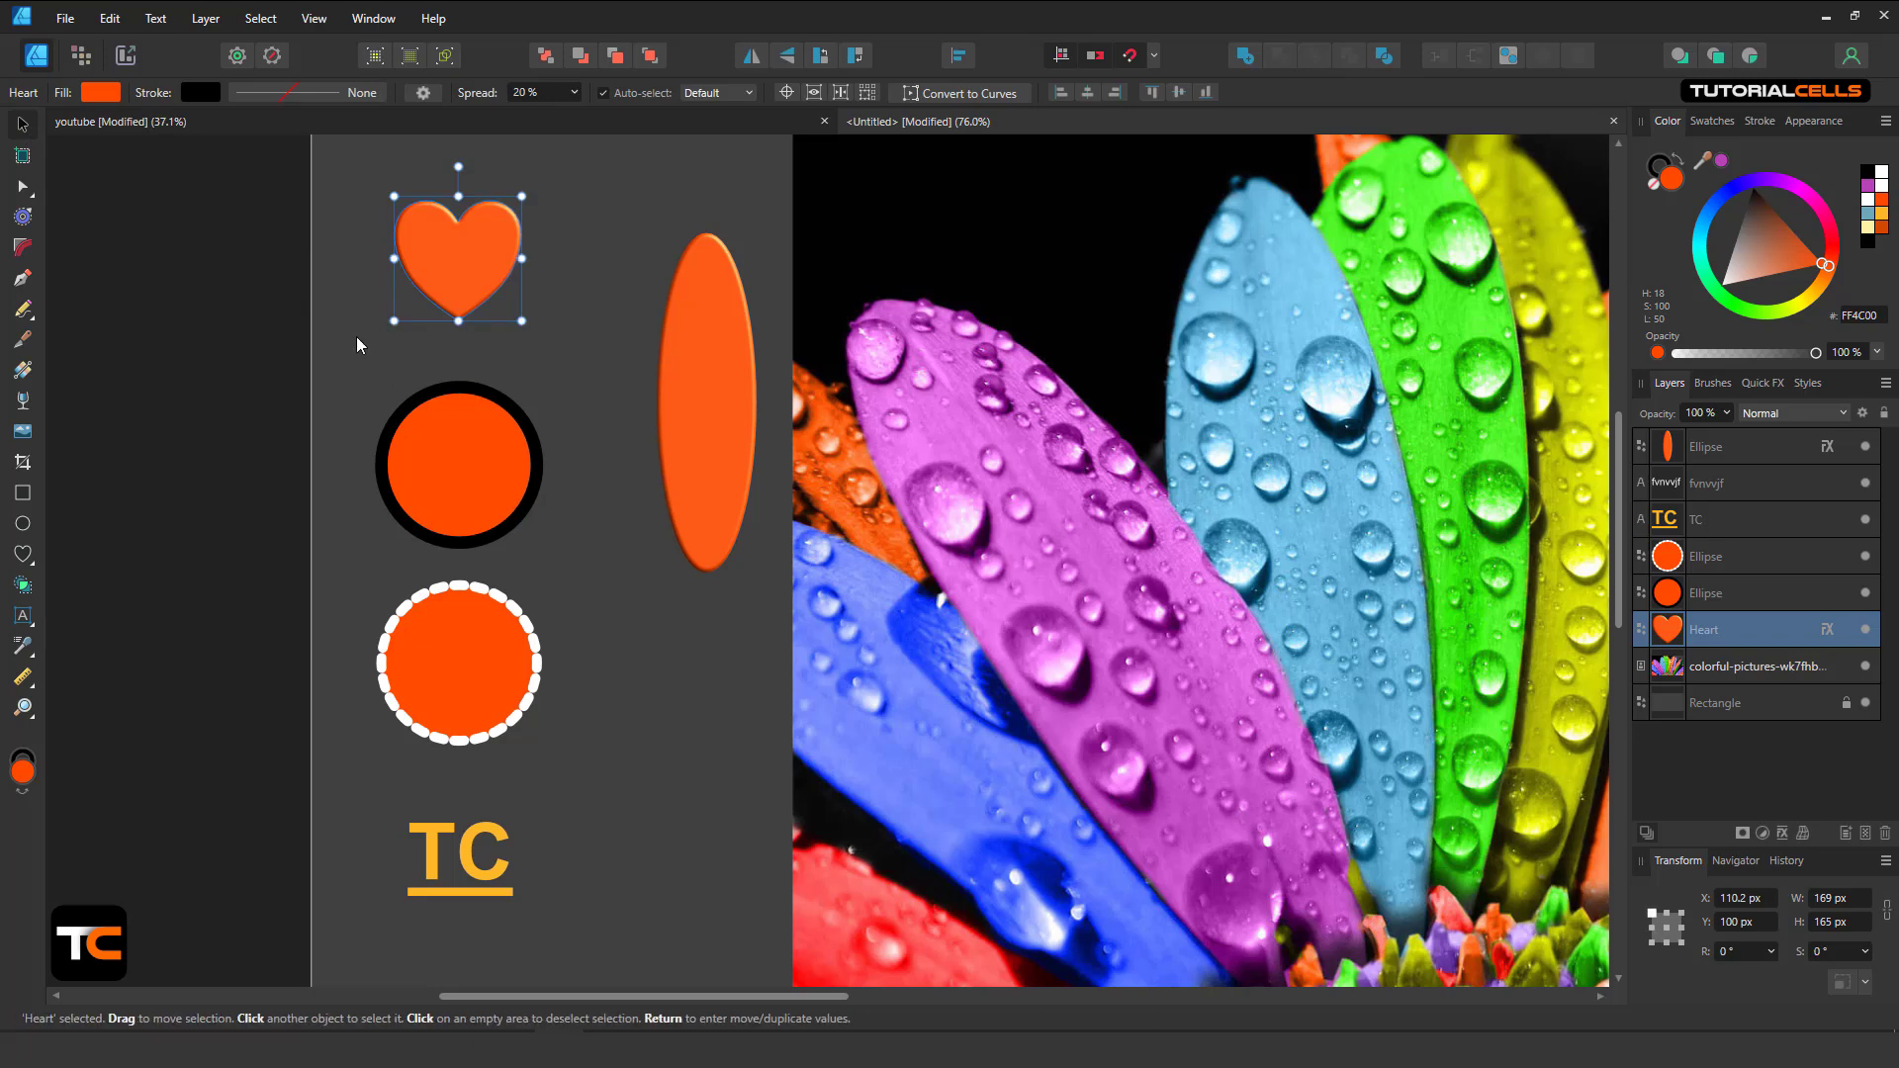
click(357, 344)
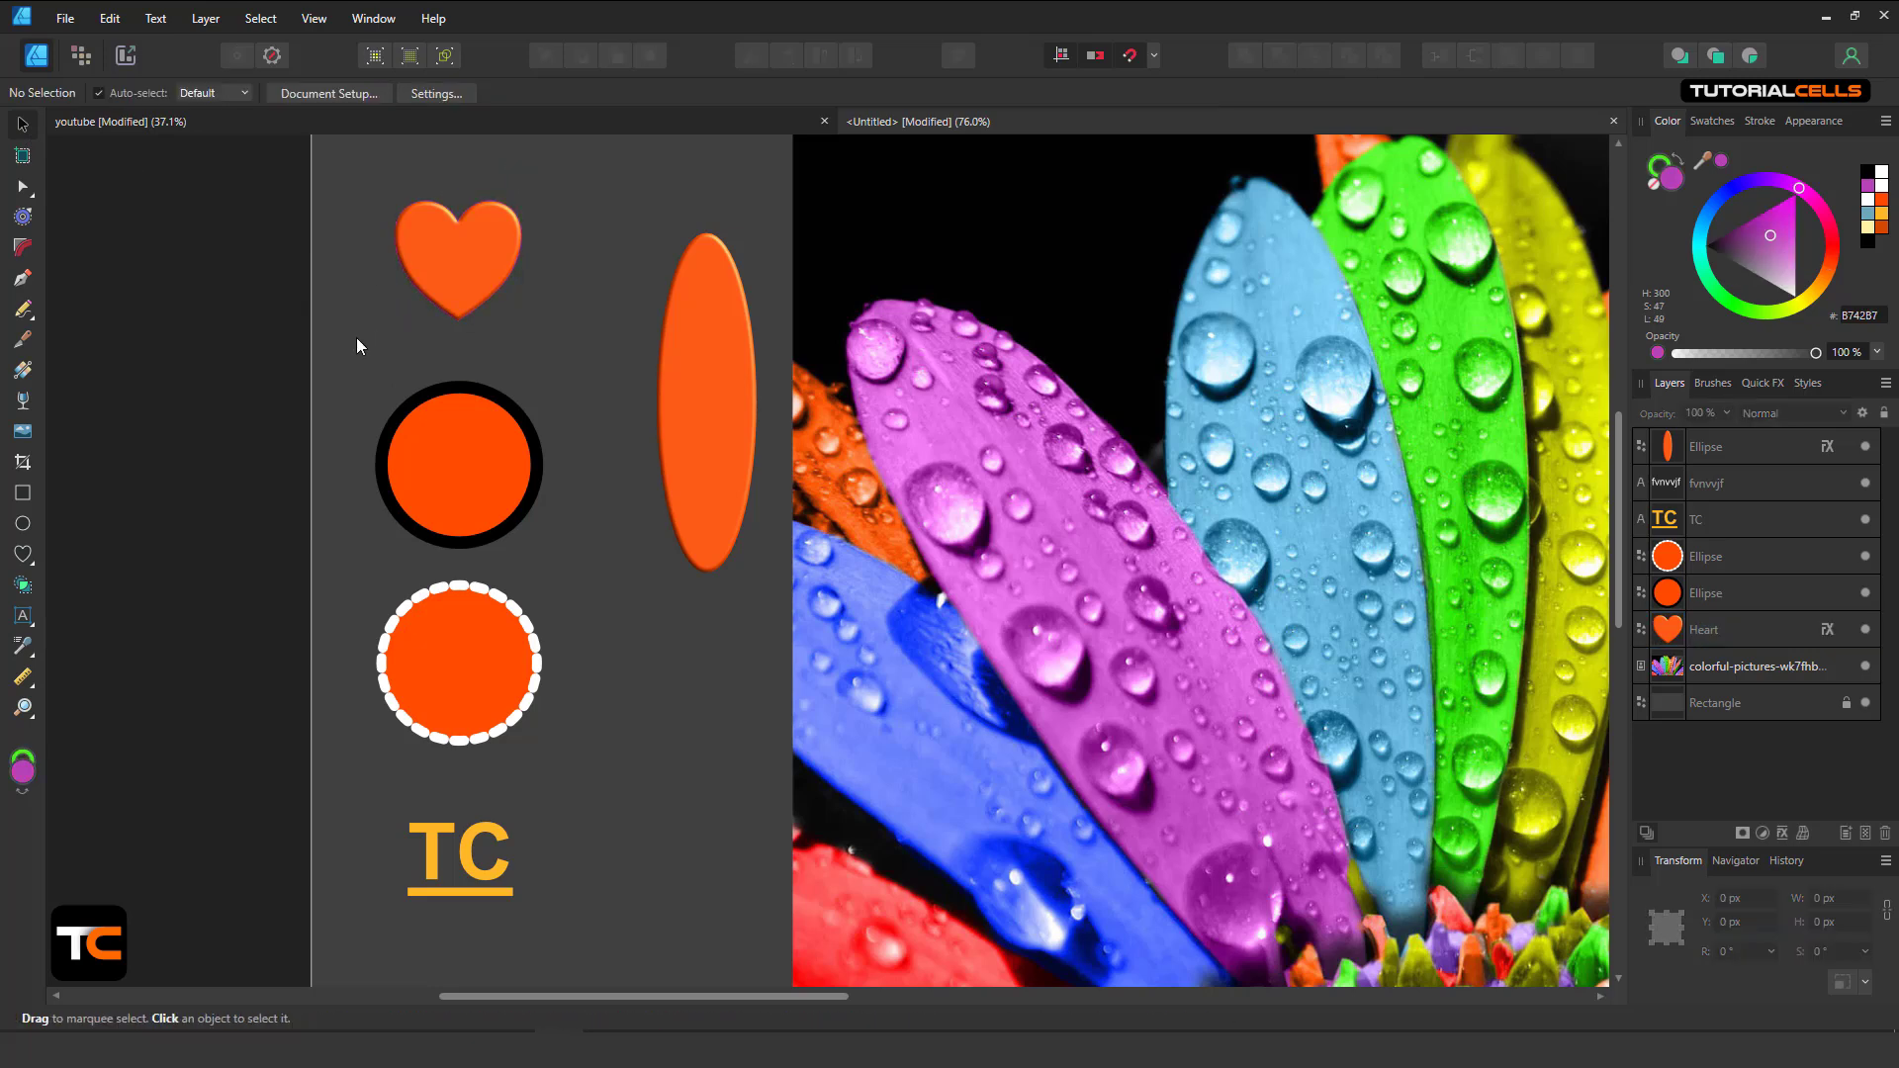
click(22, 646)
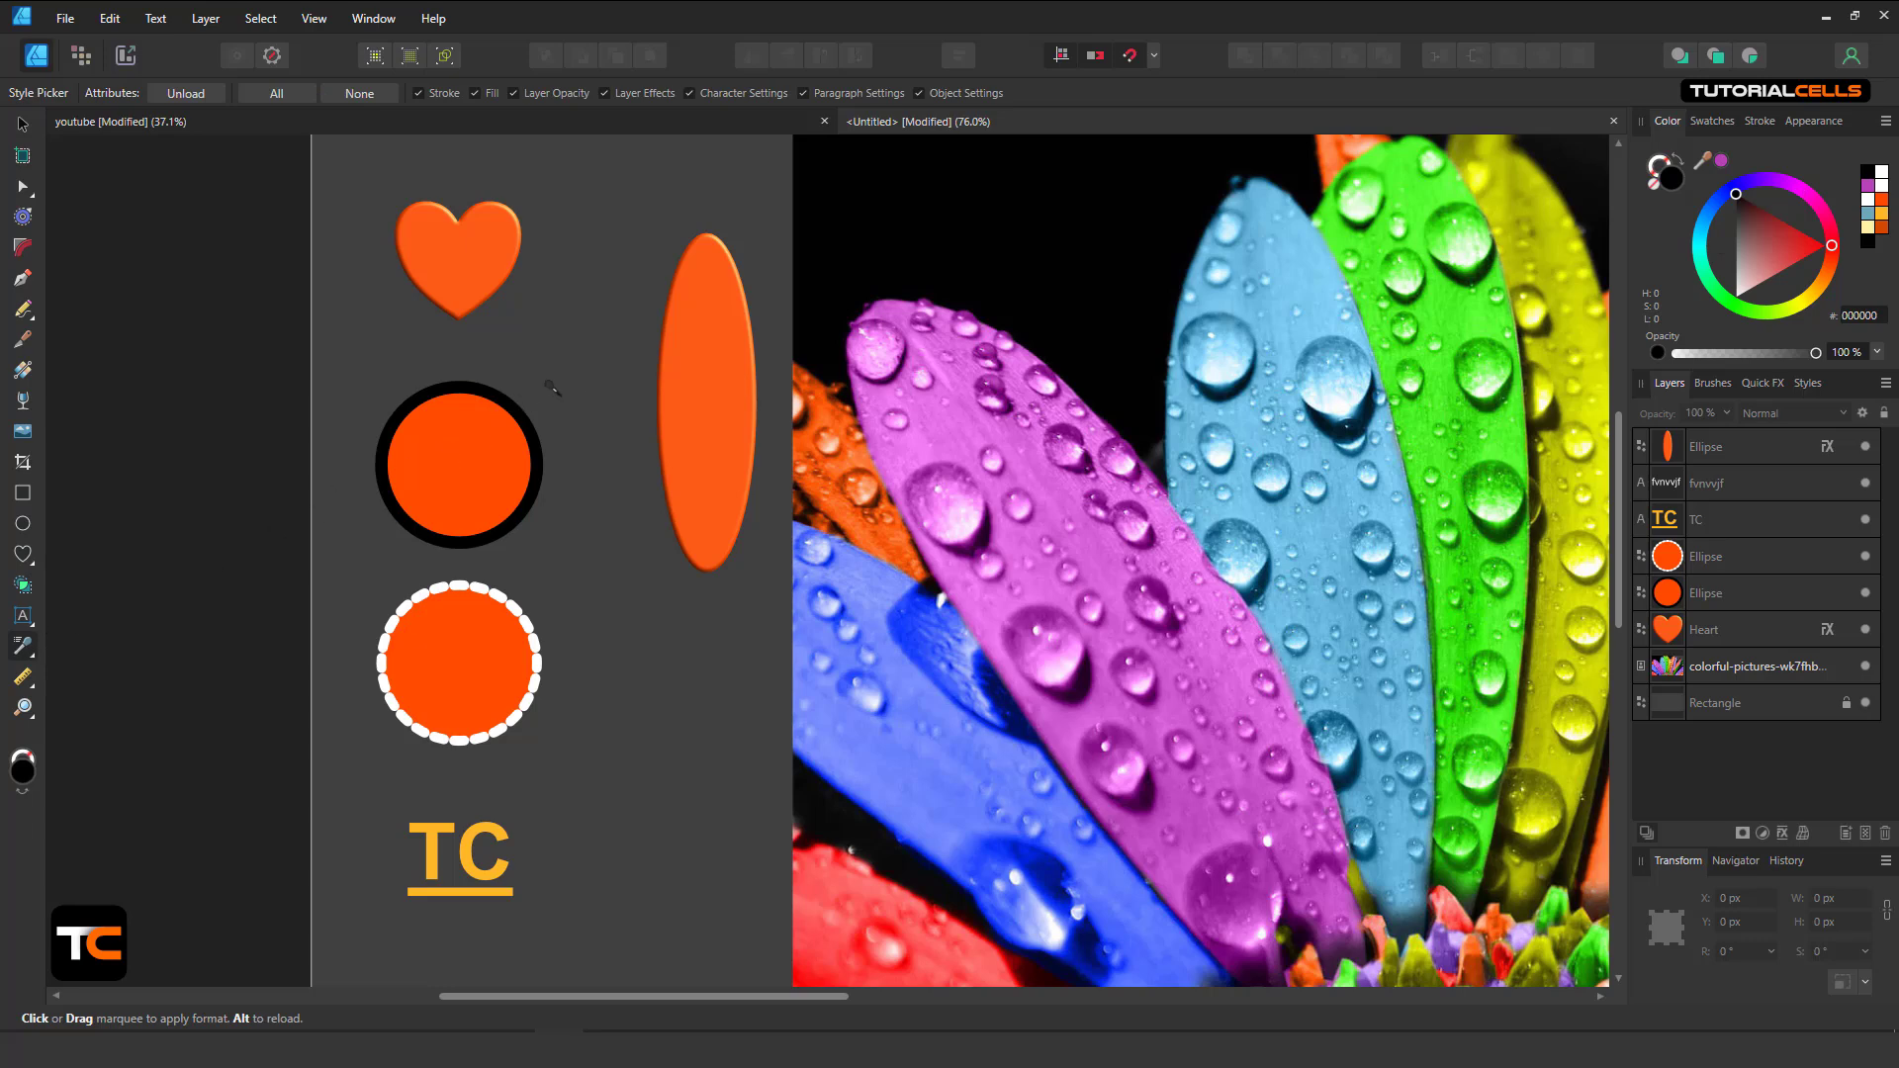
click(21, 124)
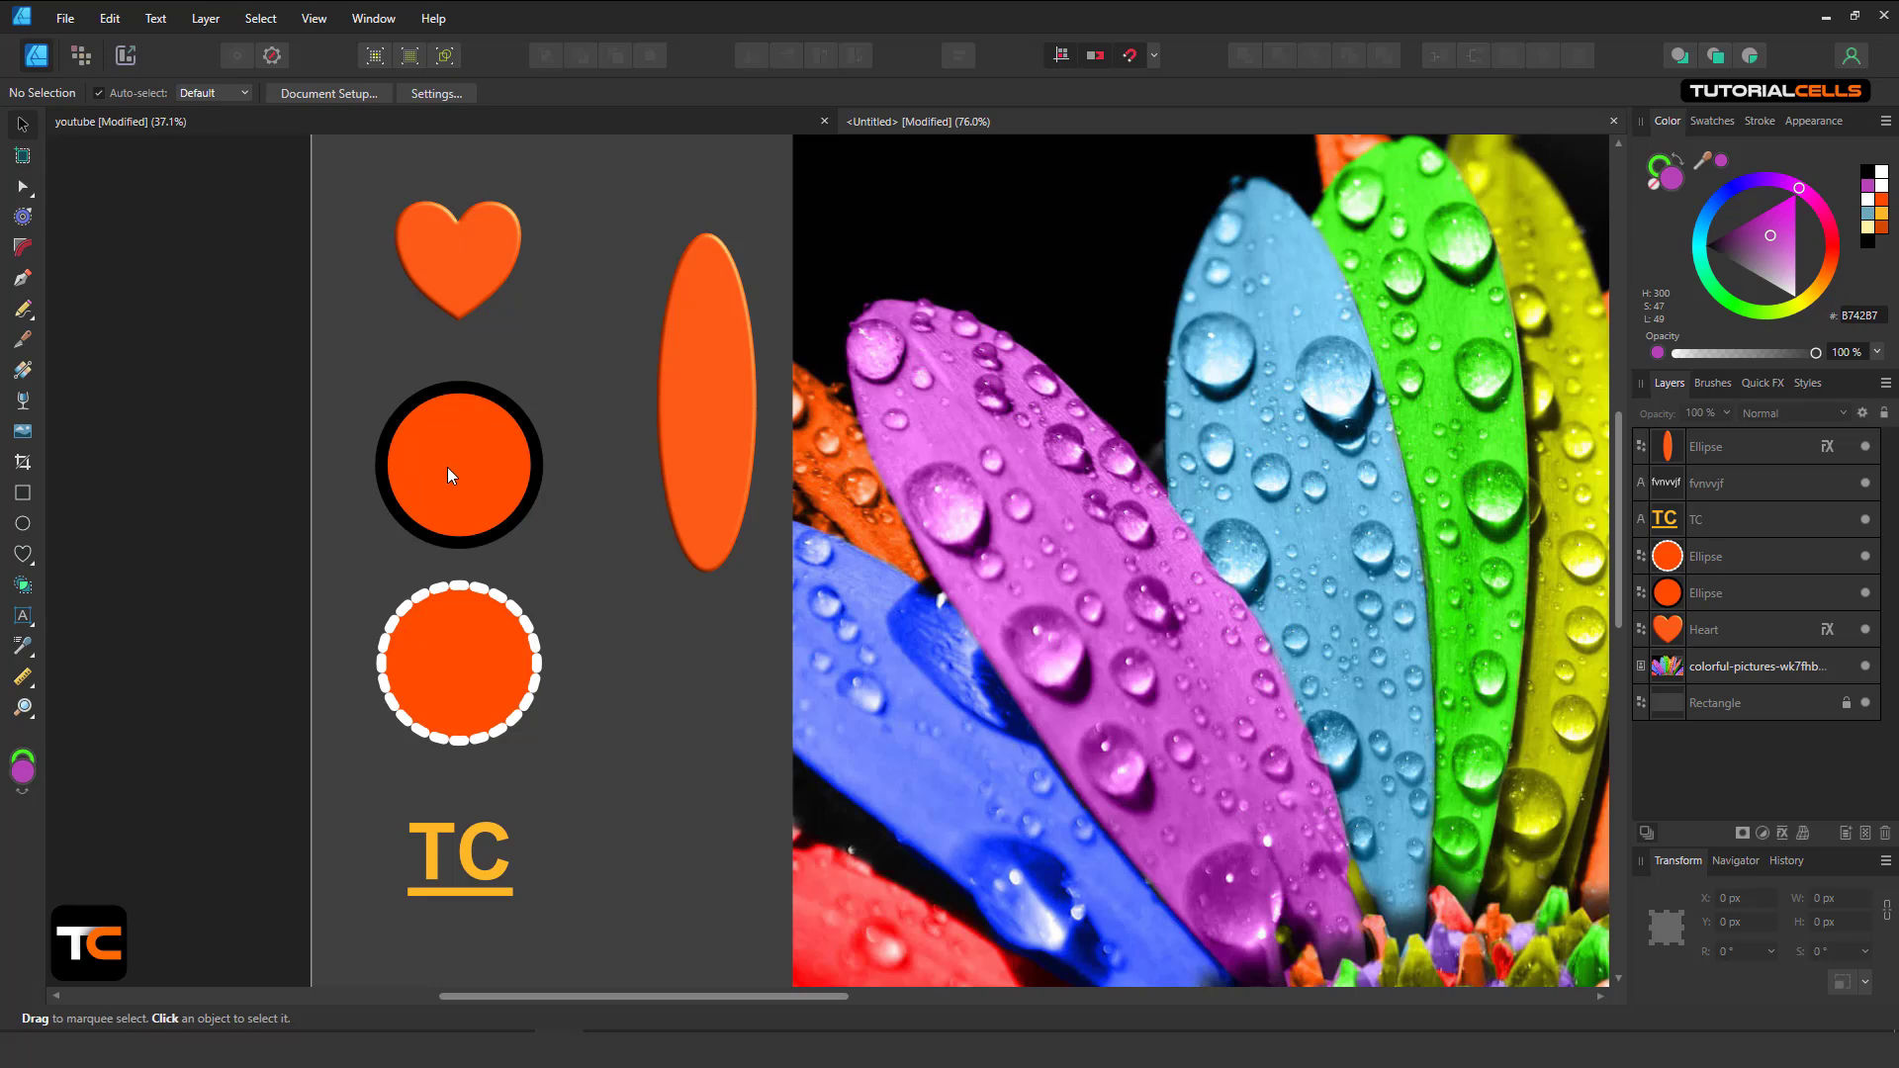
click(447, 471)
click(22, 646)
click(99, 669)
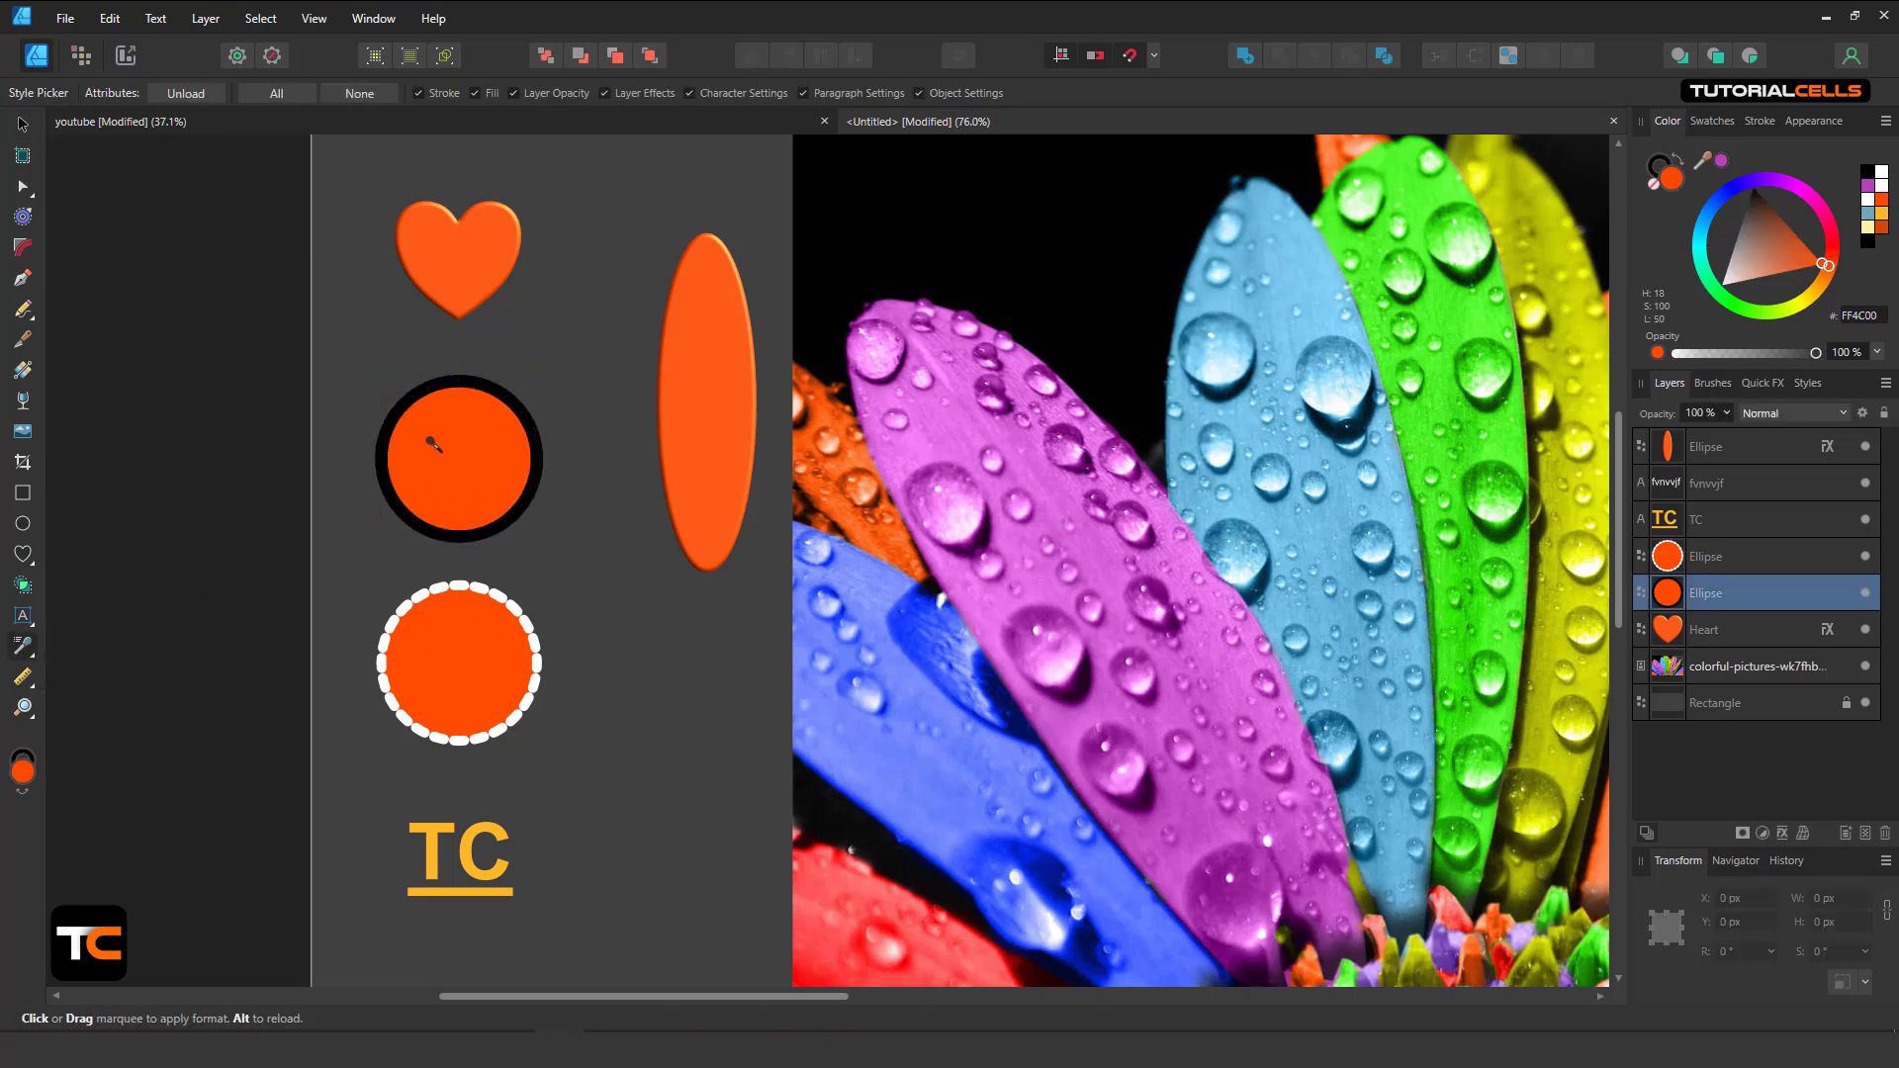
click(415, 410)
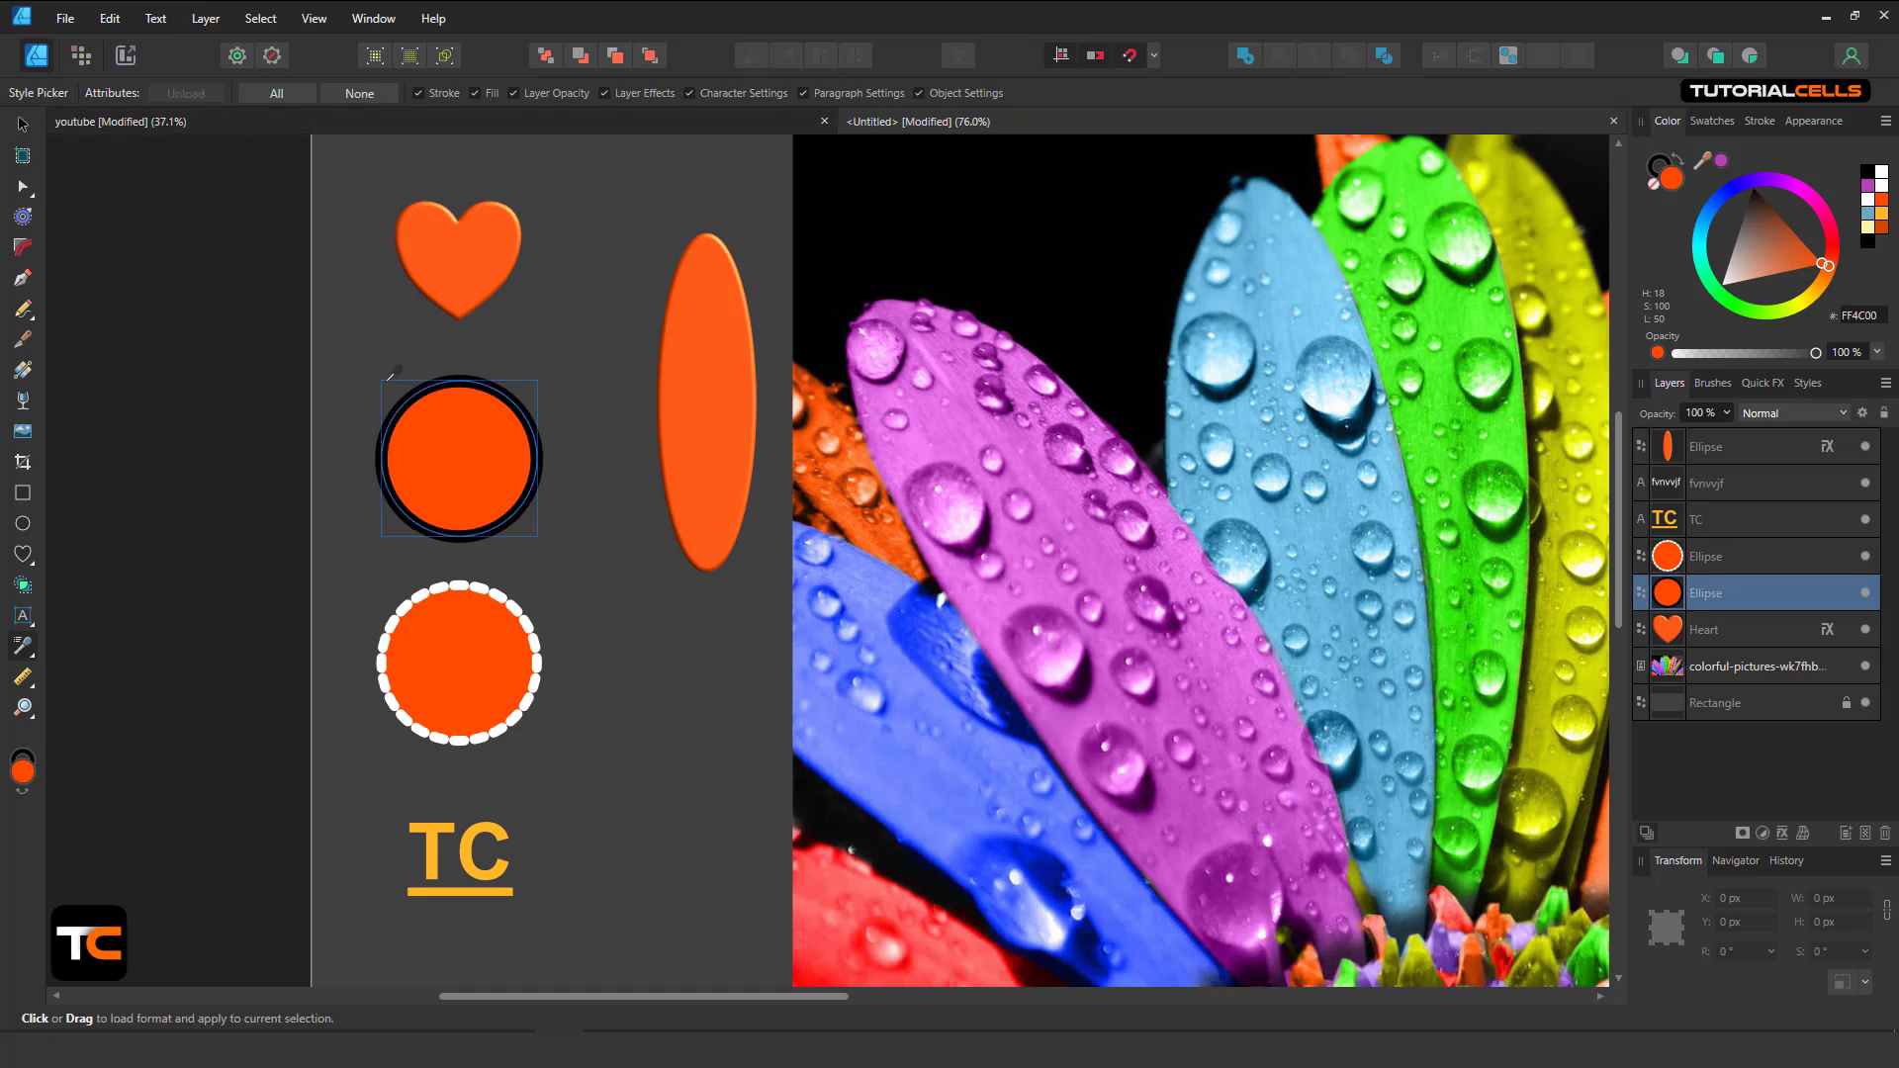
click(428, 433)
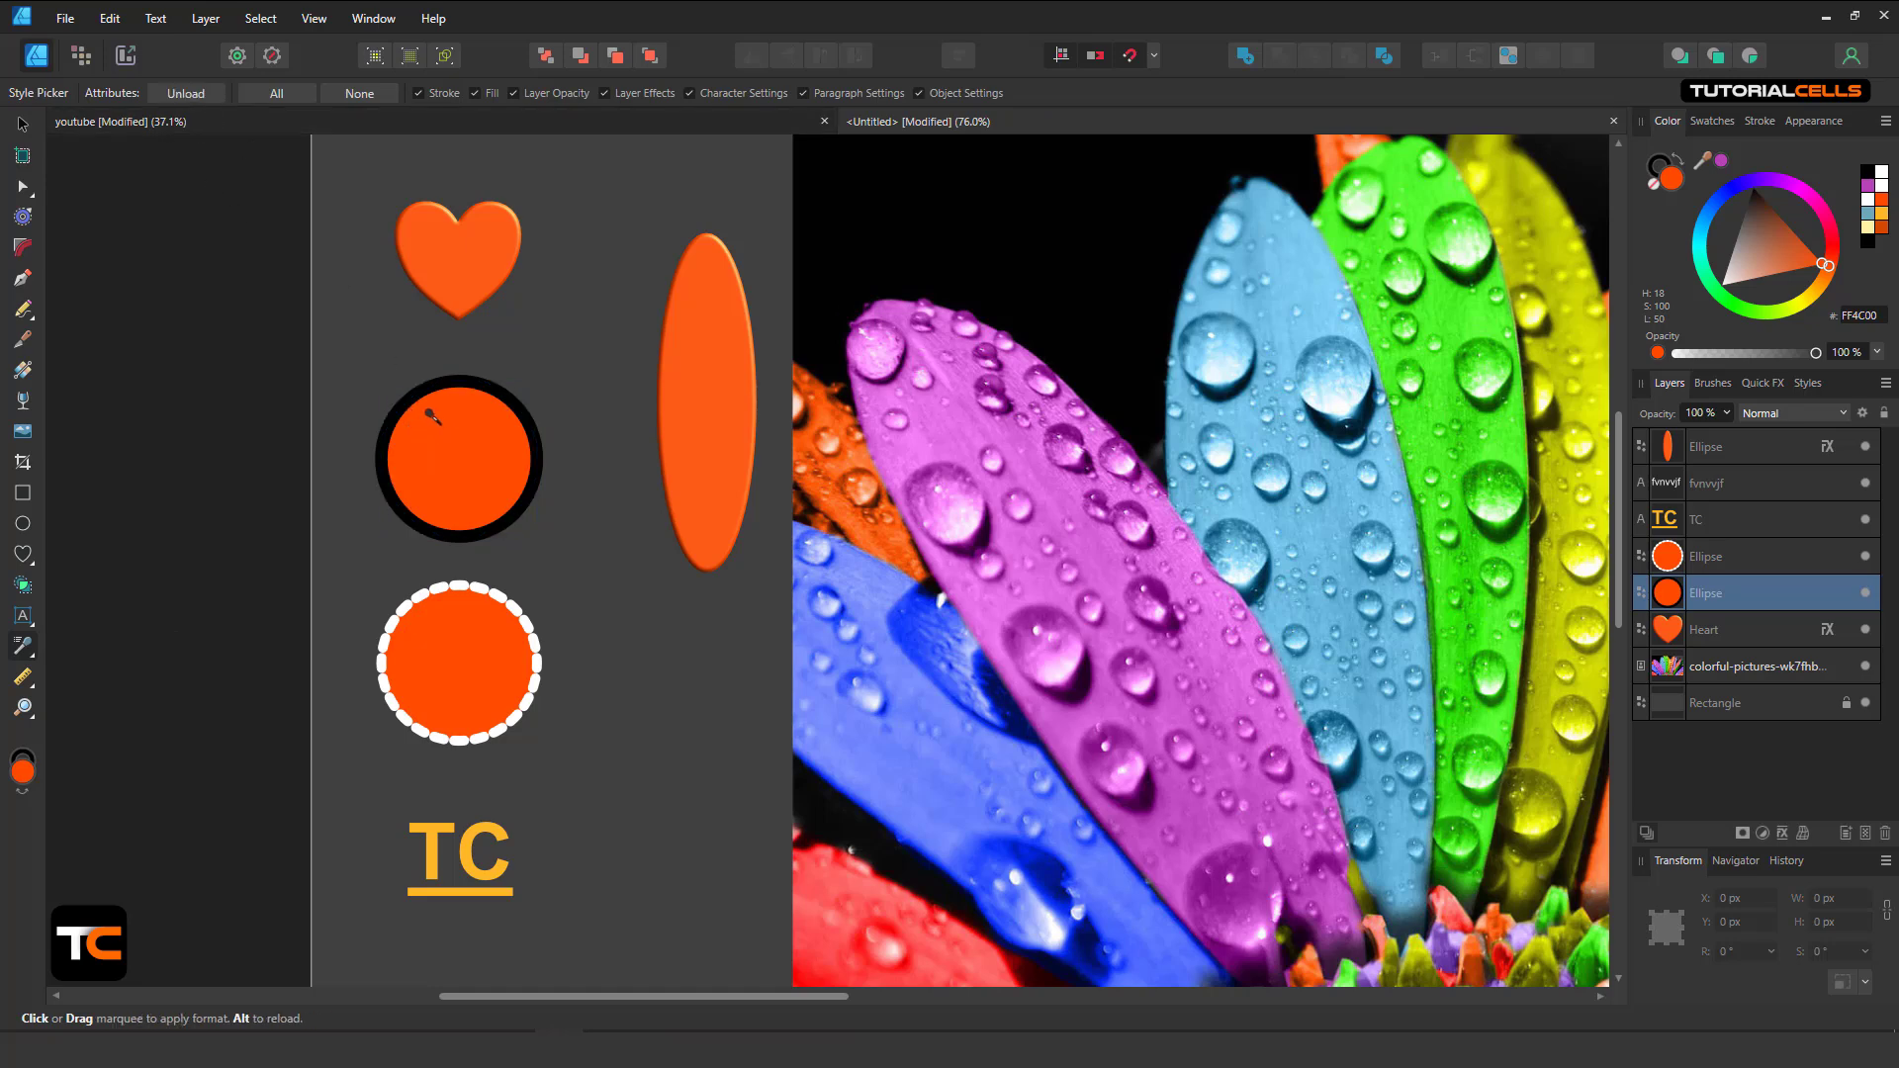
Try the loaded black-outlined circle style on the tall ellipse, unload the style, and undo its application.
click(665, 371)
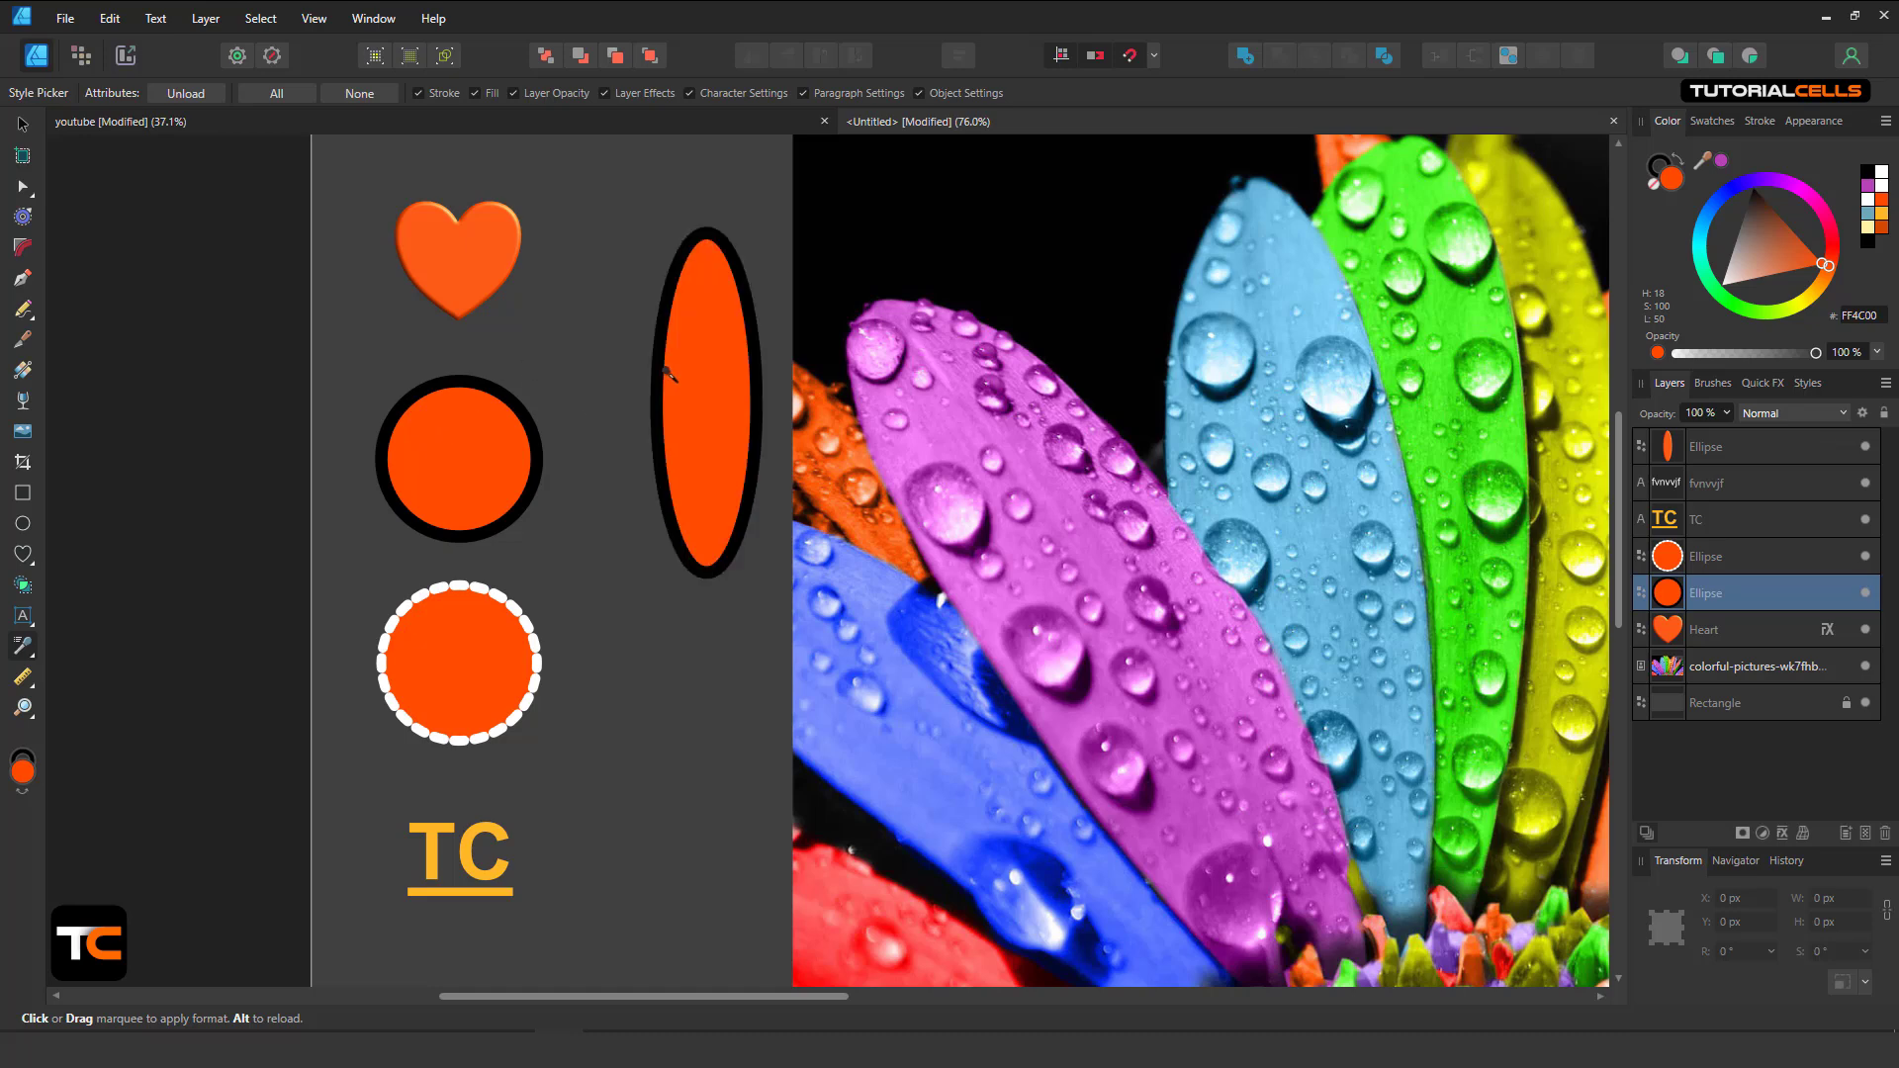
click(30, 655)
key(Escape)
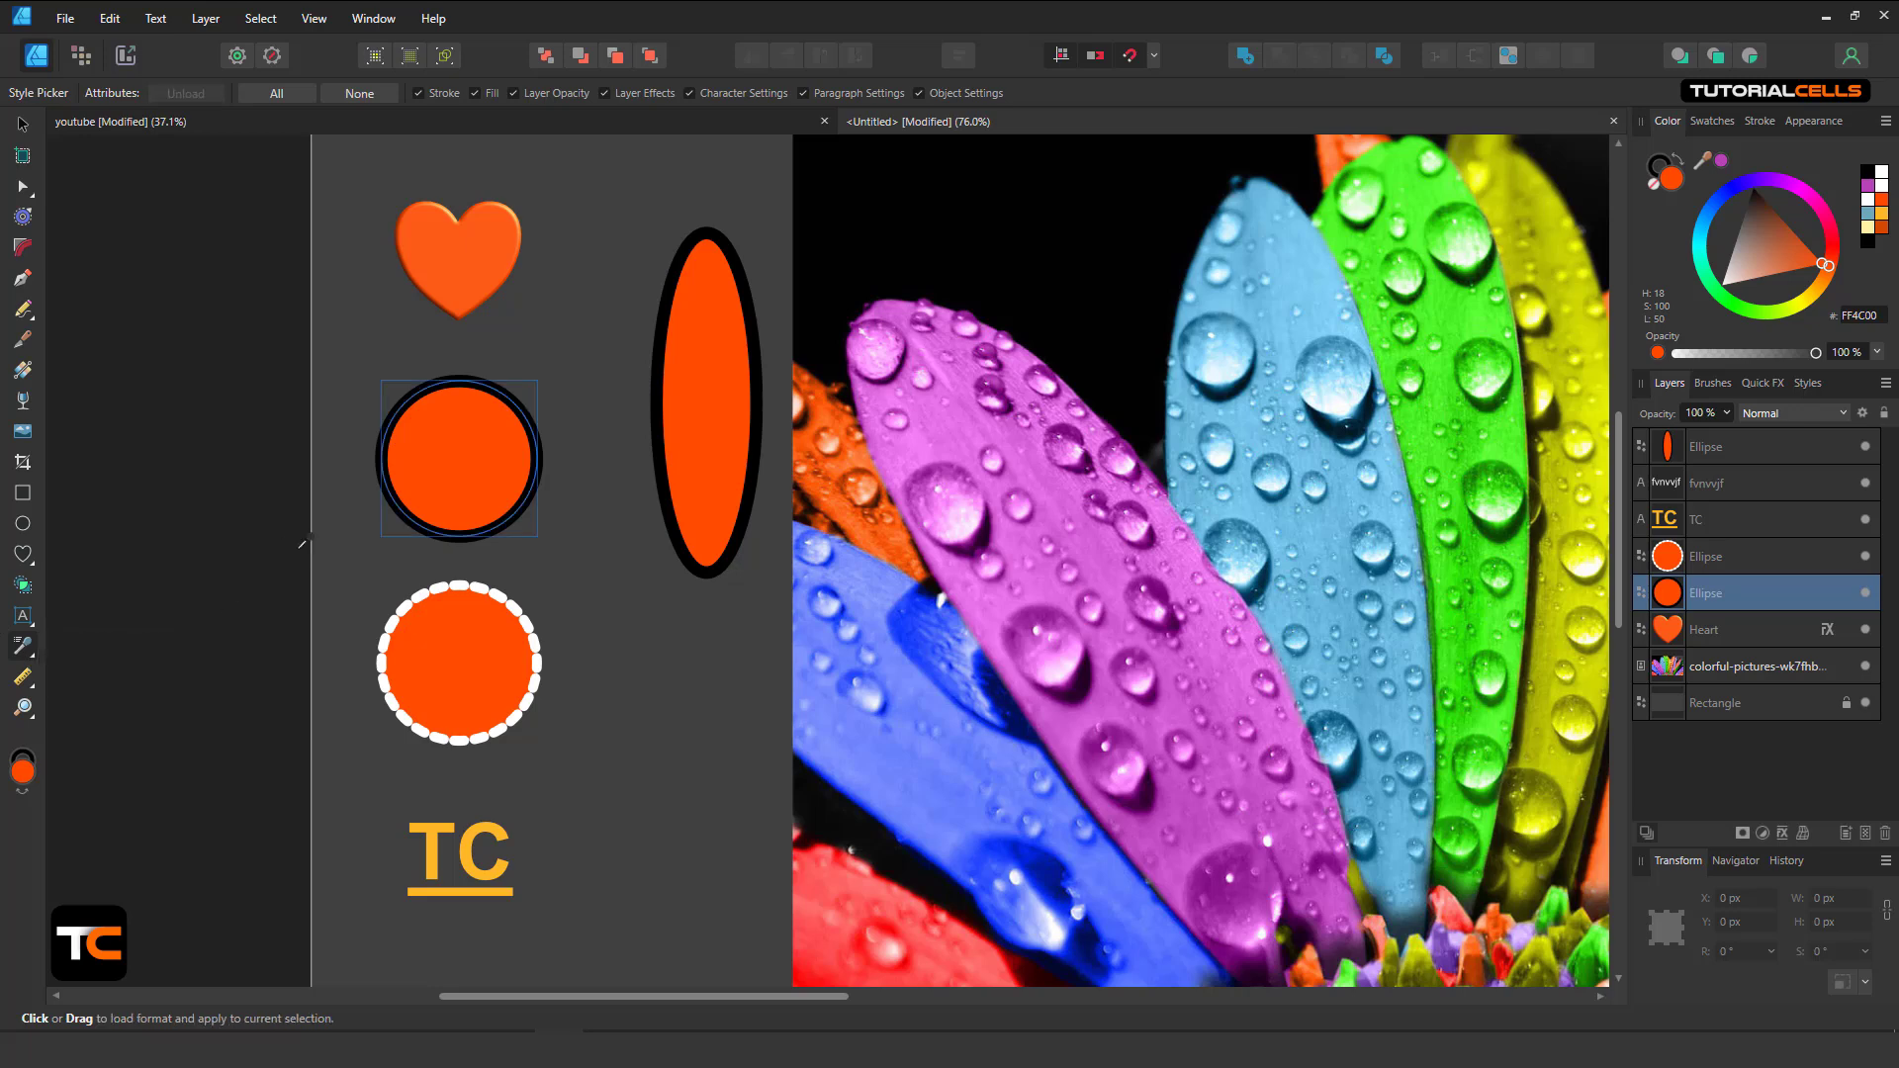
key(ctrl+z)
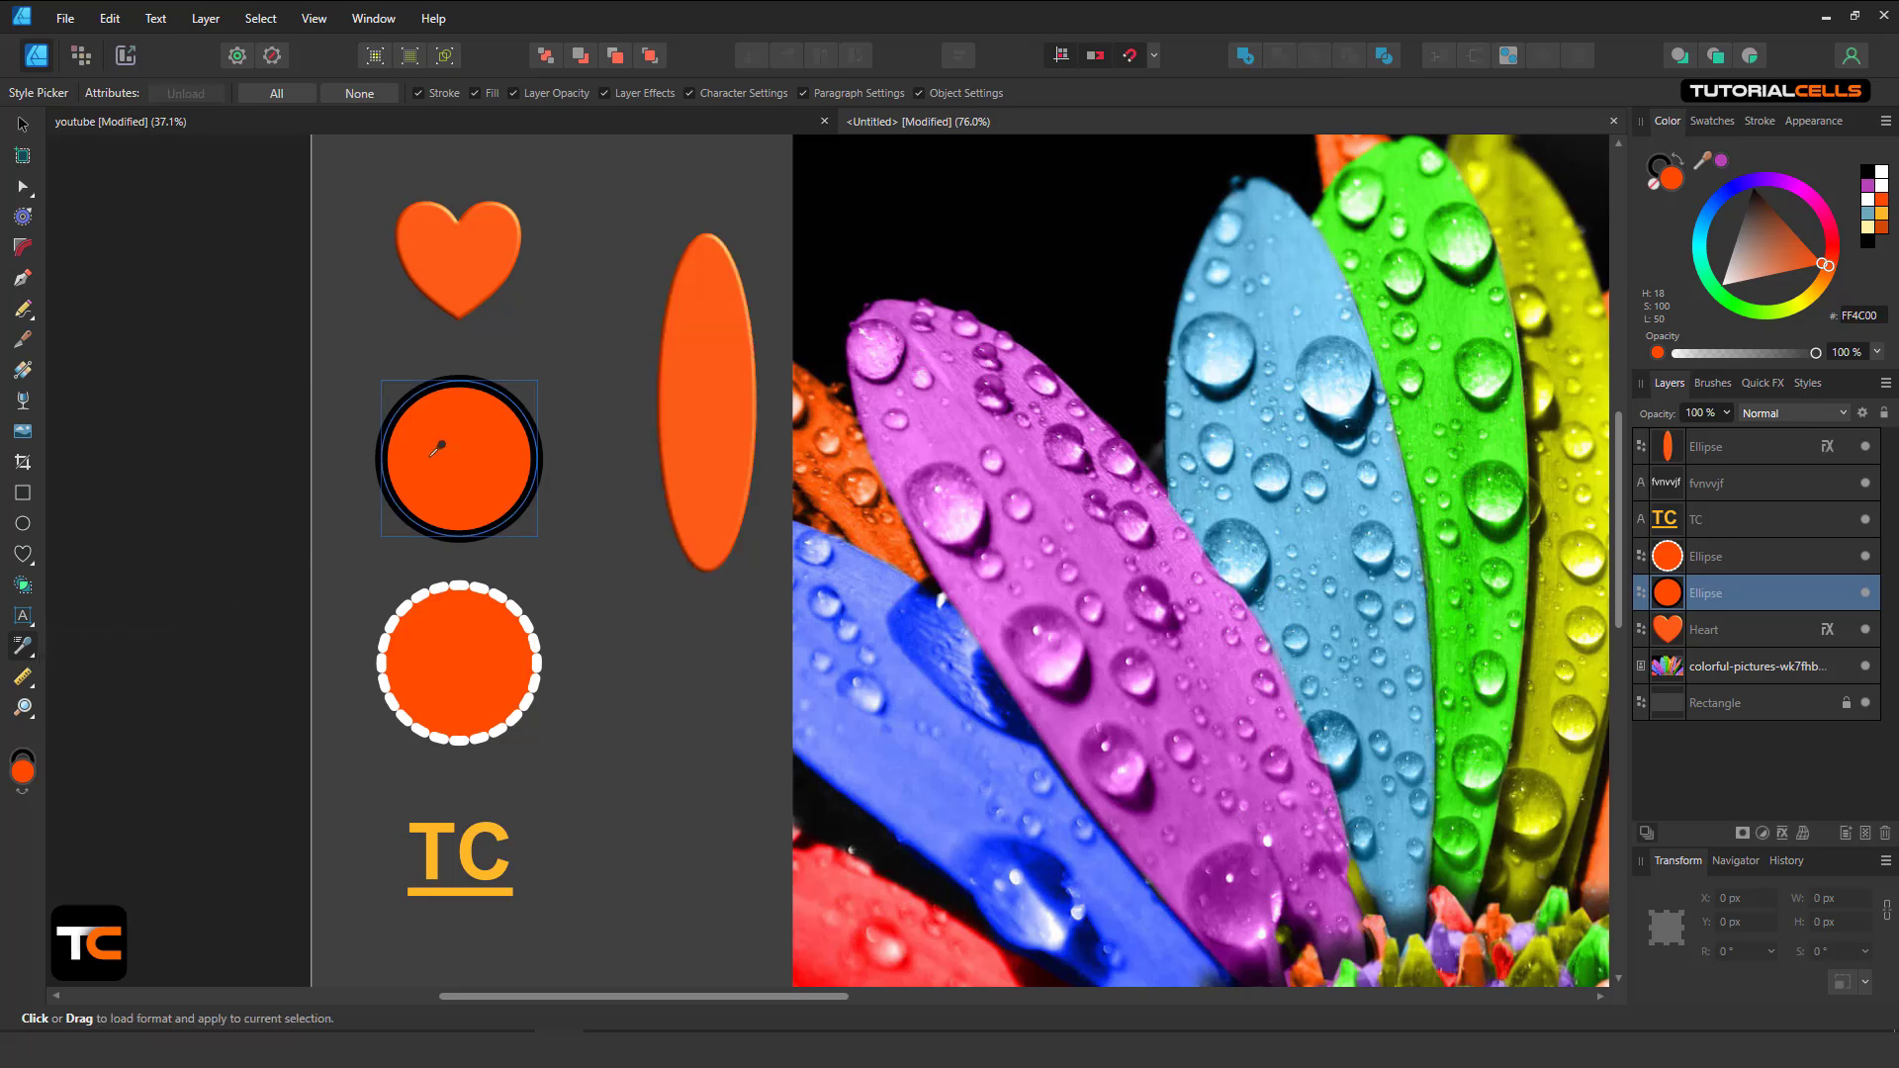
Select the black-outlined circle with the Move tool, copy it, and shift it slightly around its place in the column of shapes.
click(23, 124)
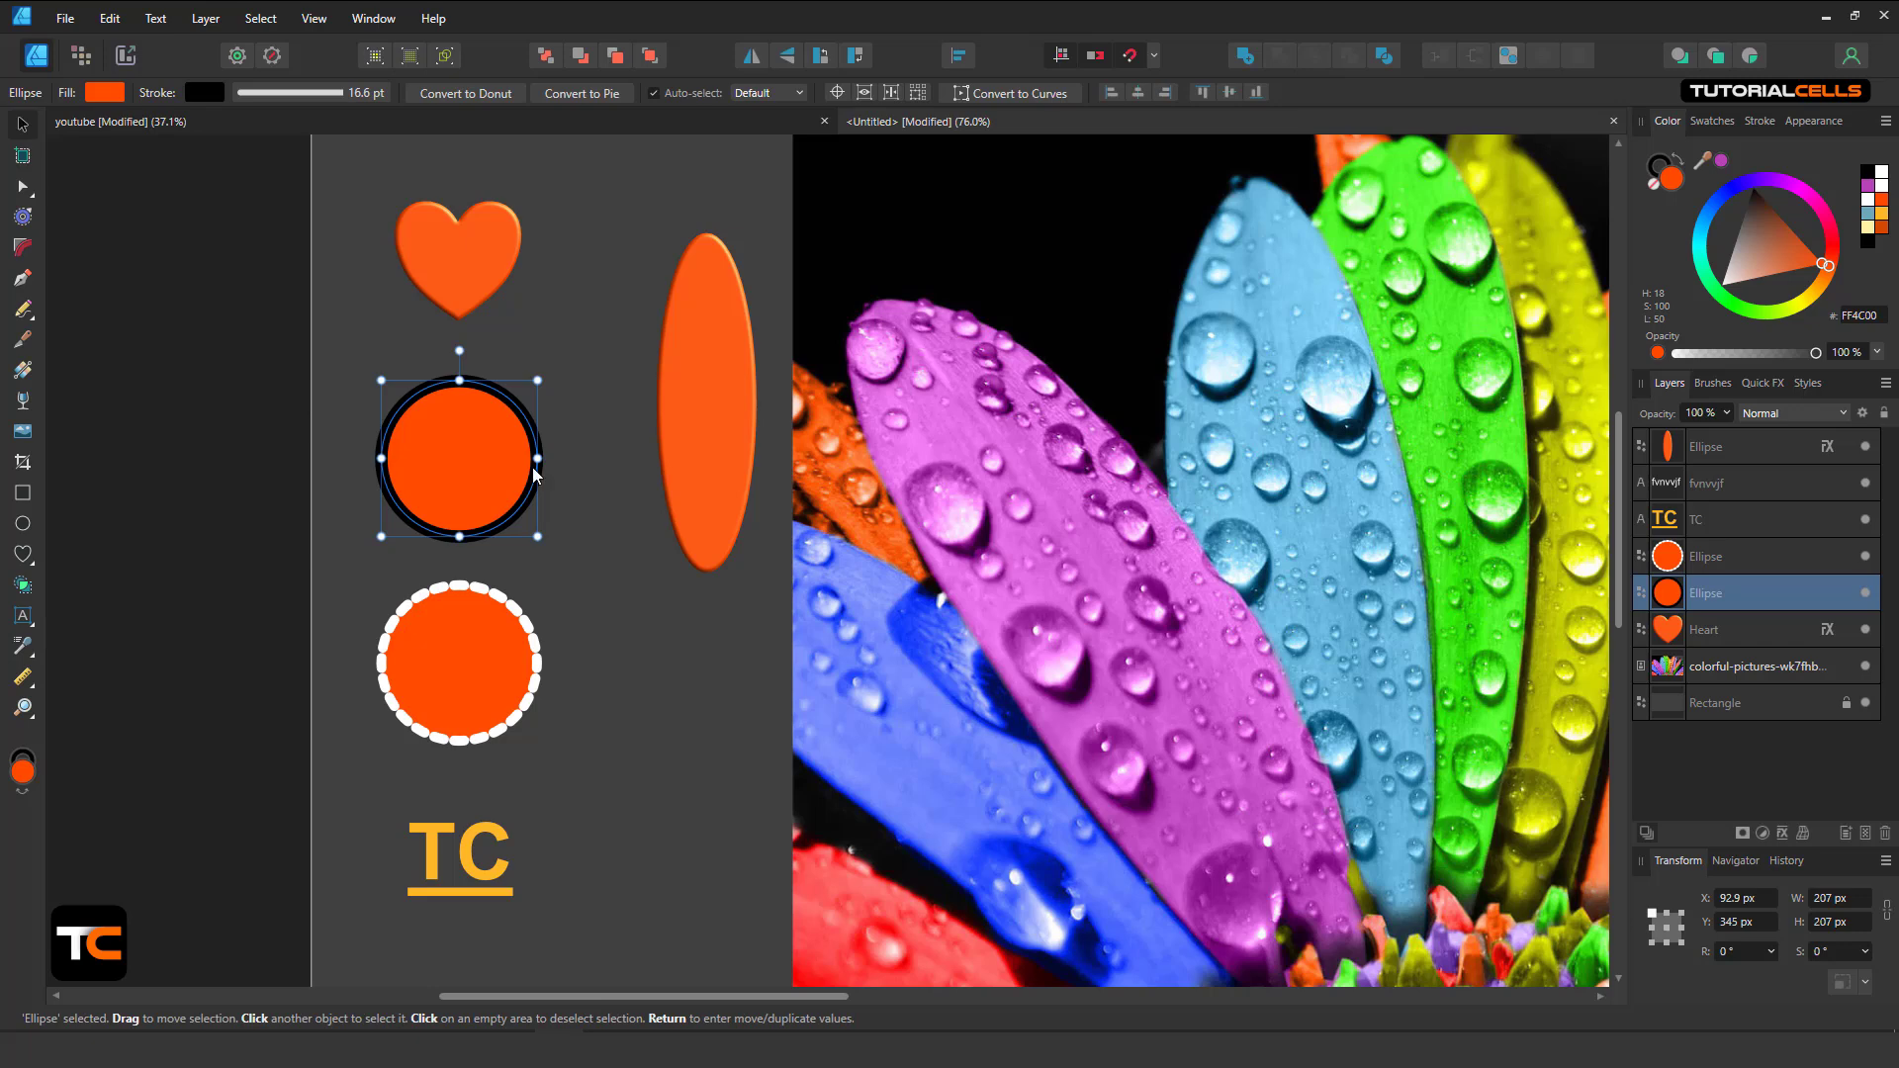
drag(478, 457, 491, 449)
click(110, 18)
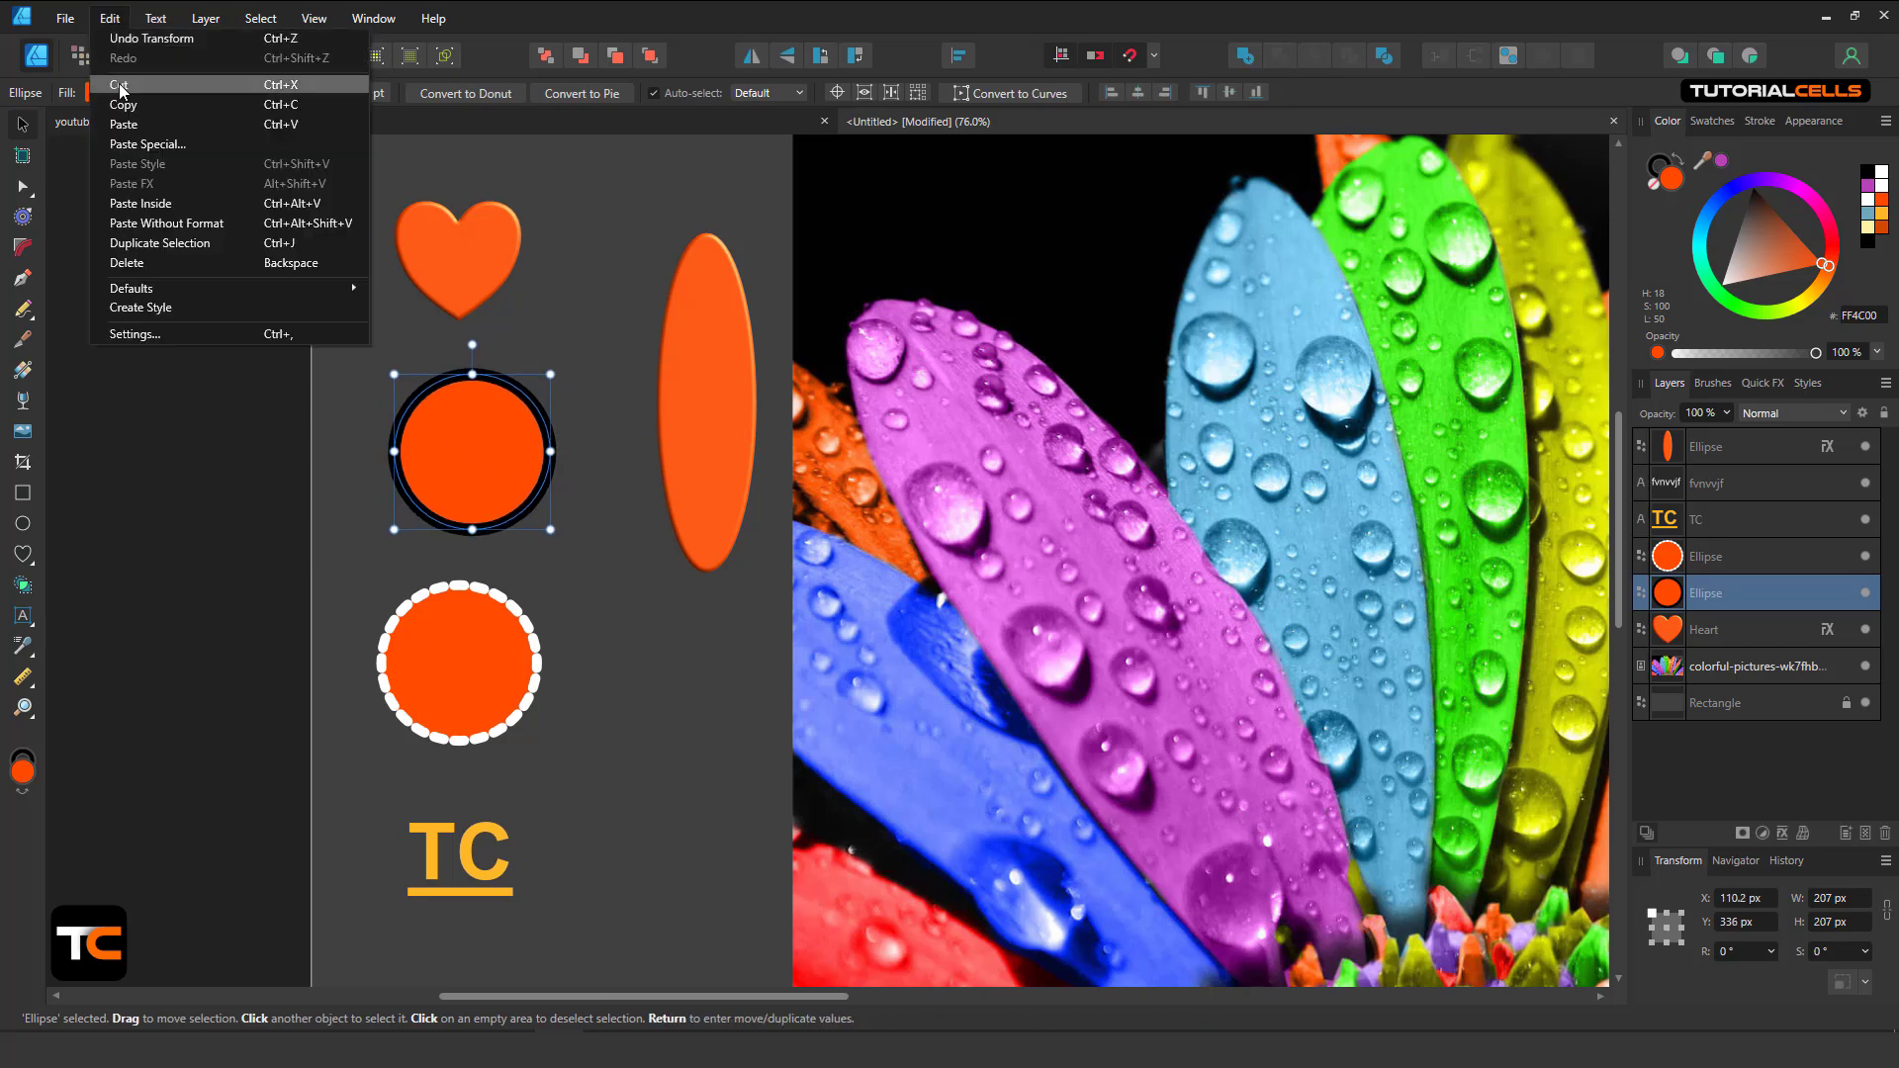
click(144, 120)
drag(431, 435, 418, 444)
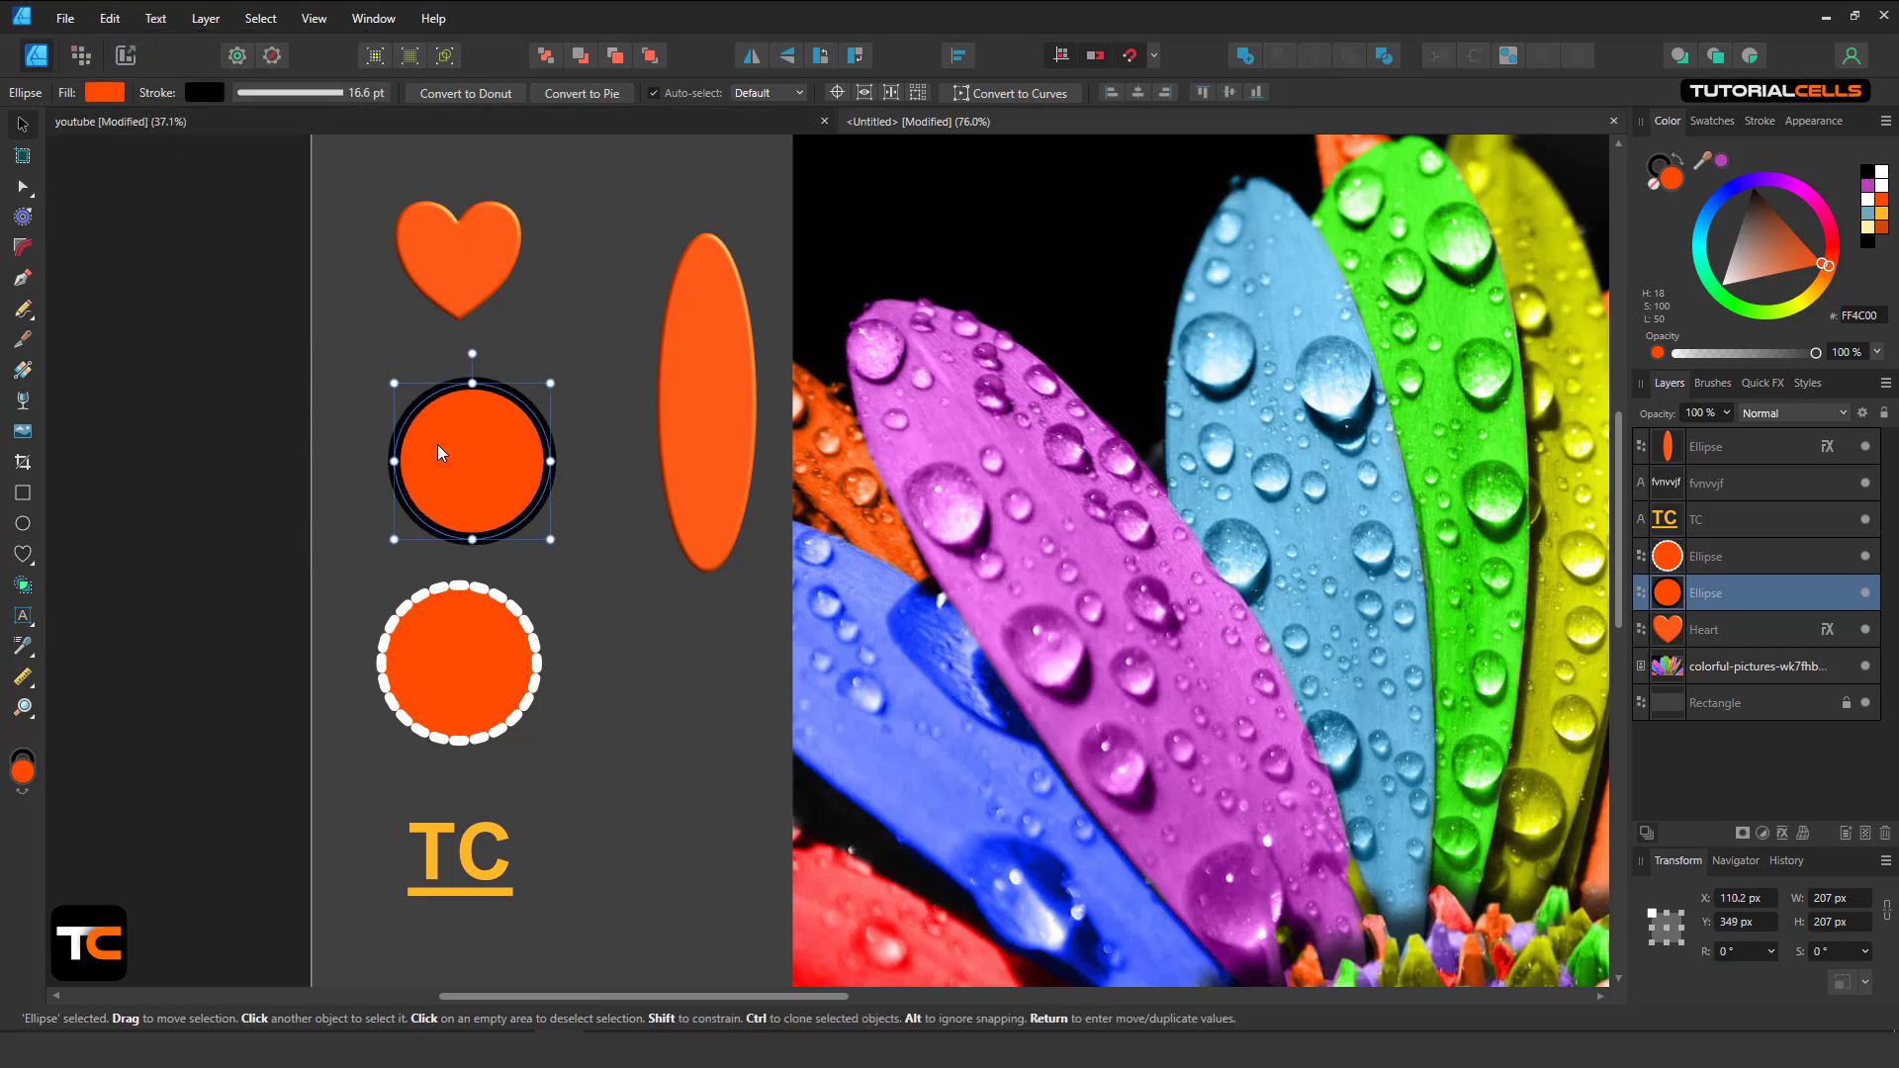
Paste only the copied circle's style onto the tall ellipse.
click(694, 377)
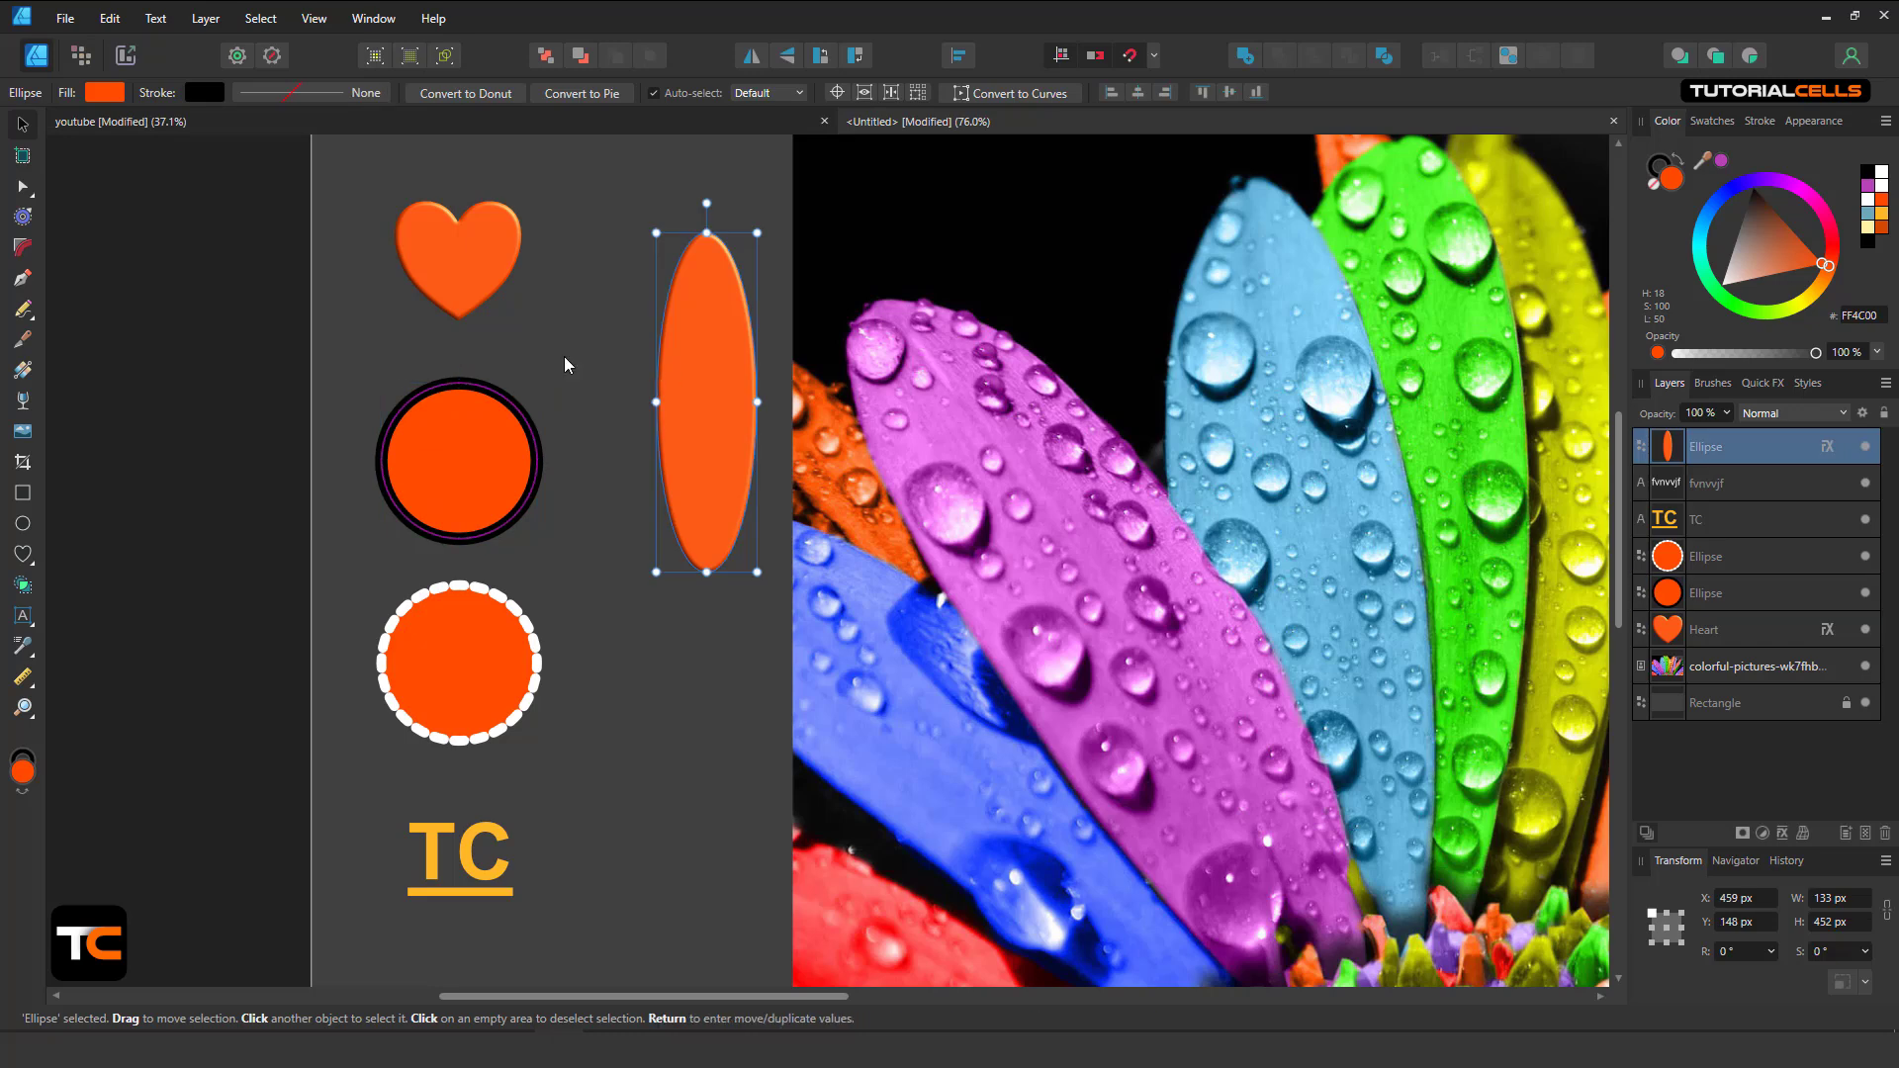
click(110, 17)
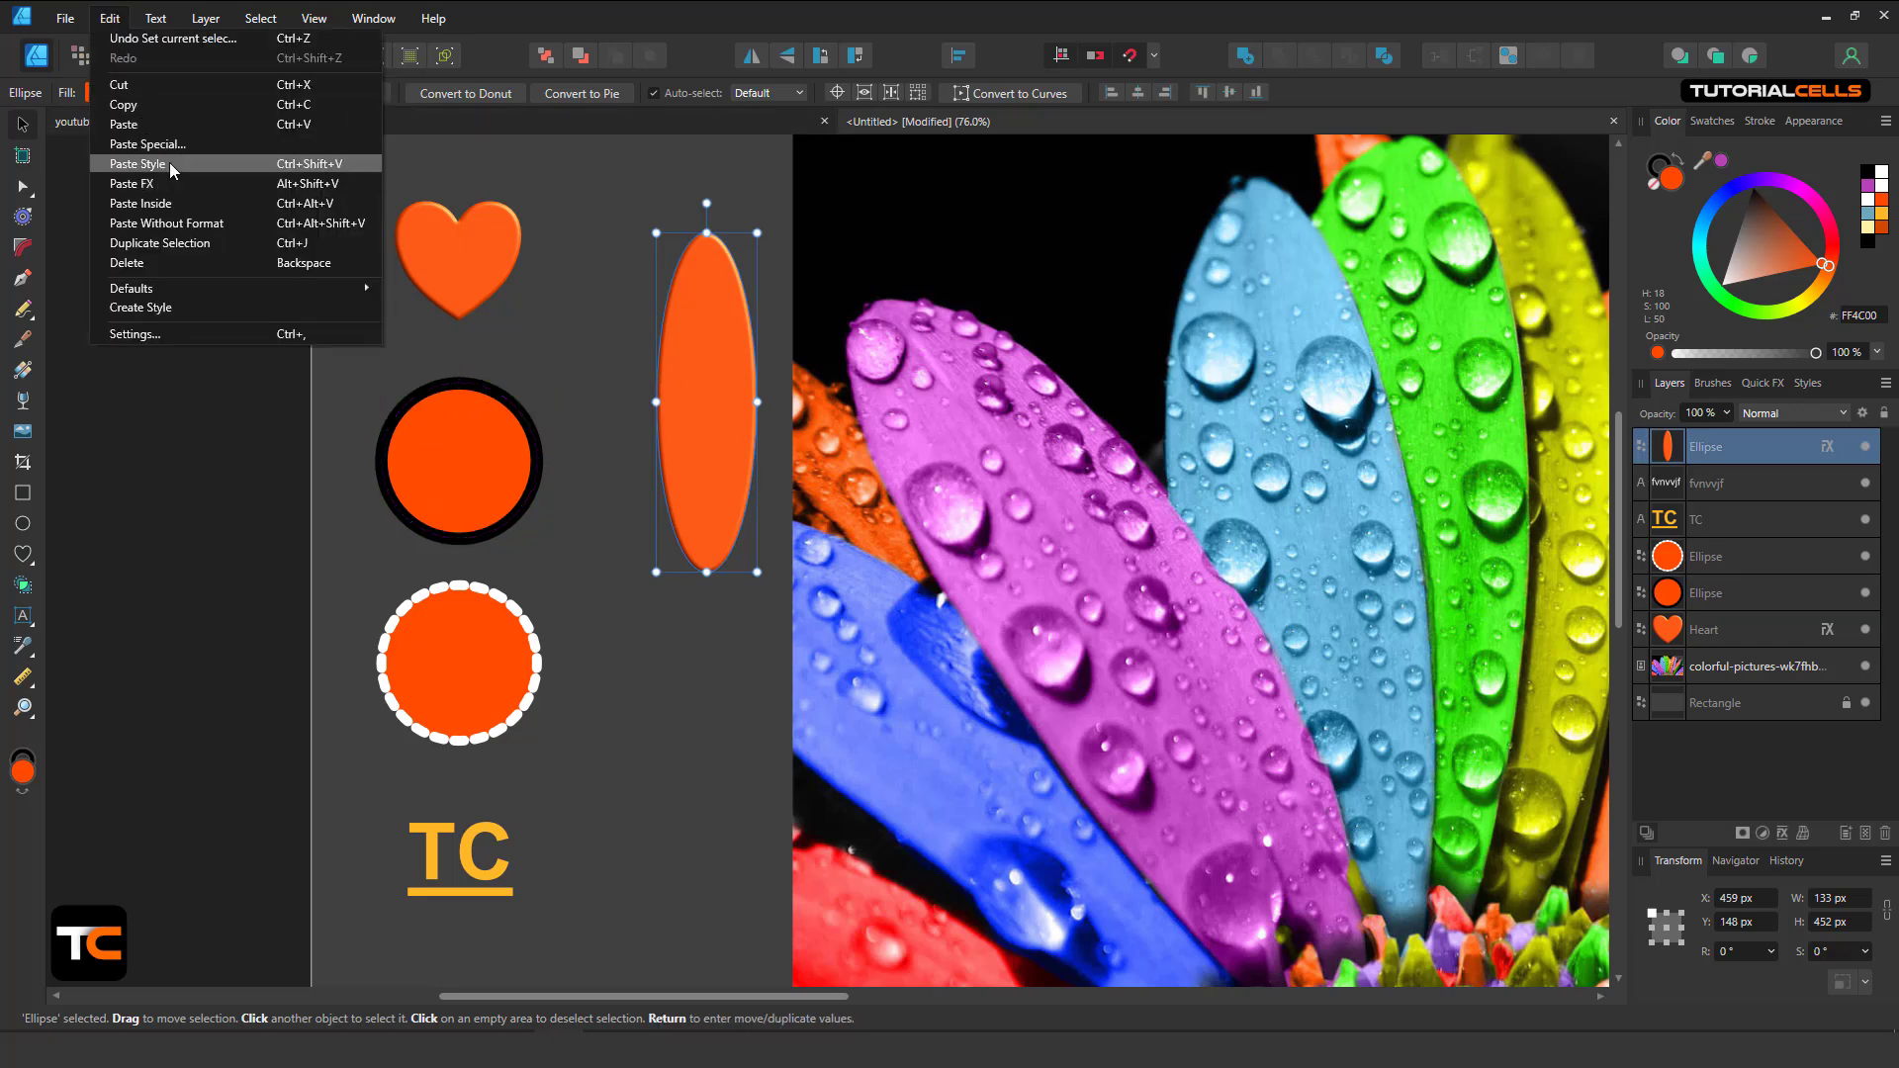
click(169, 162)
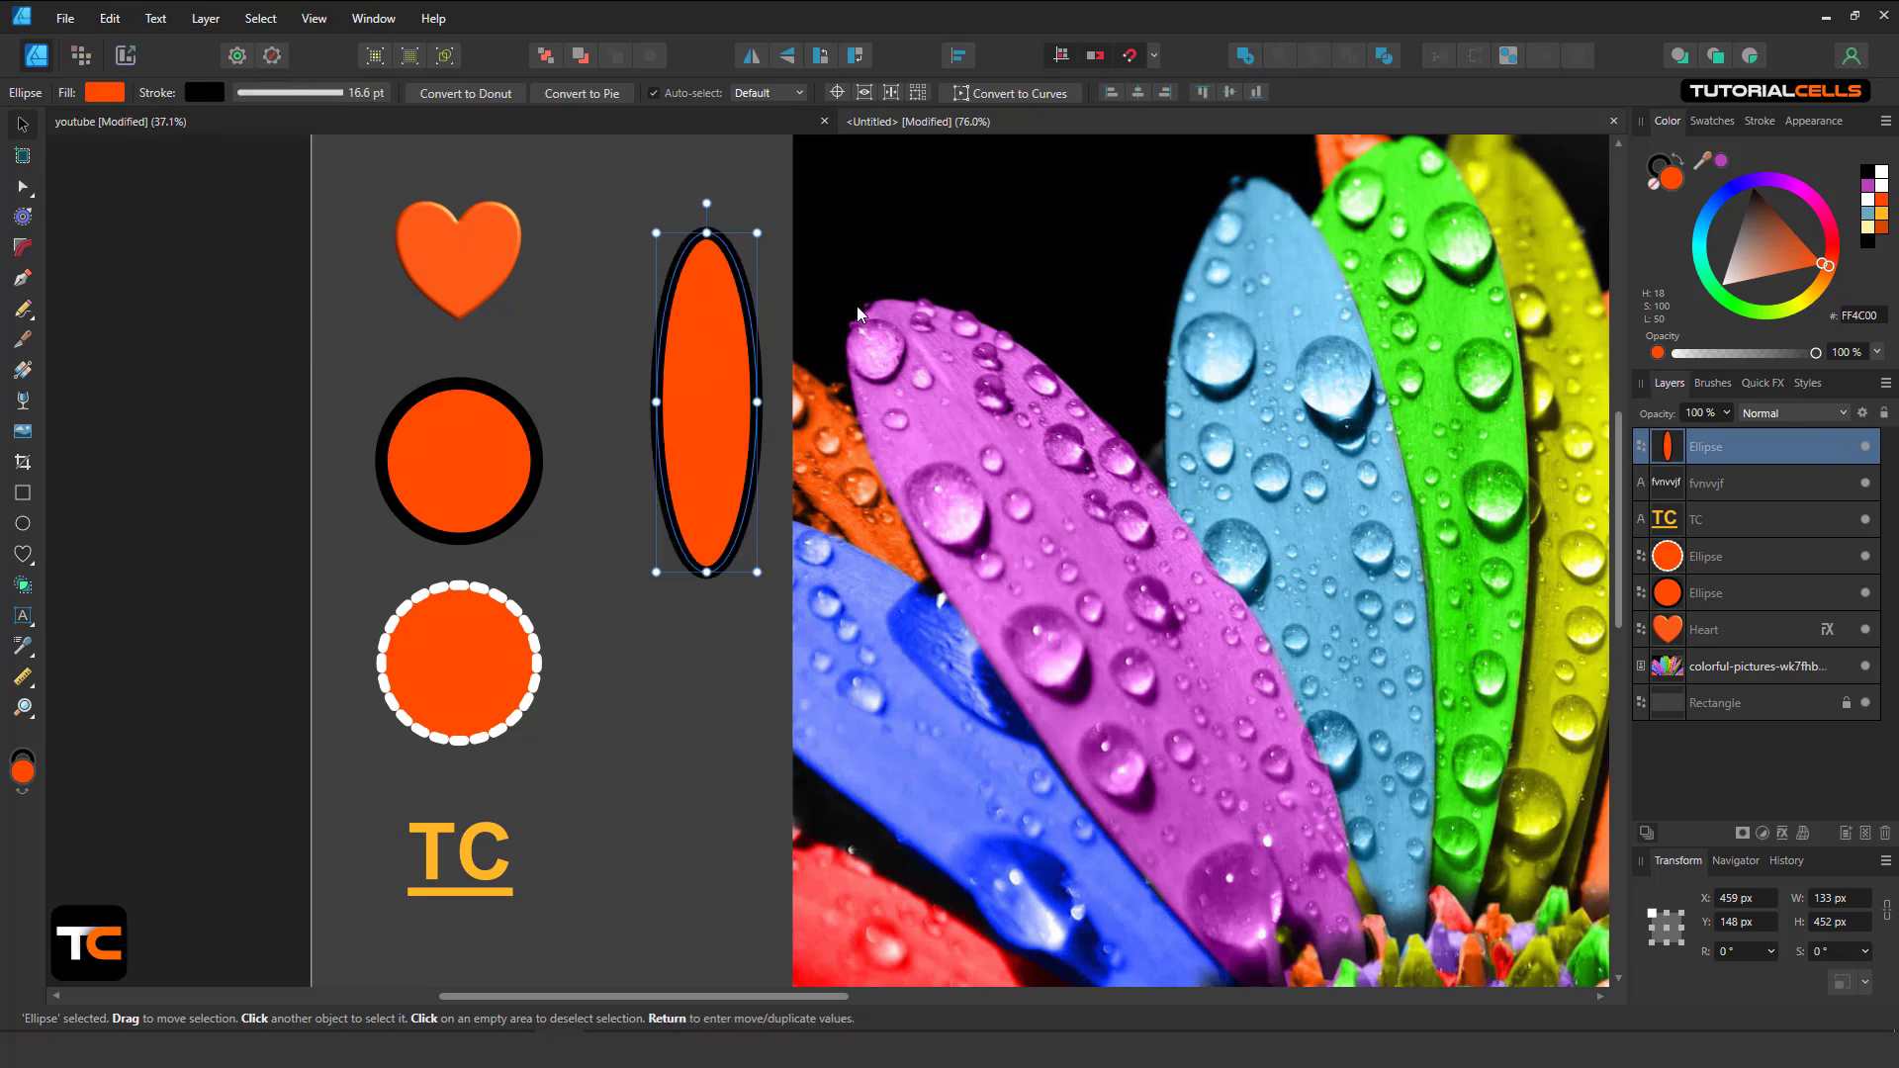
Examine the heart's layer effects settings from Bevel / Emboss through Outer Glow, and close them without changing anything.
click(1827, 629)
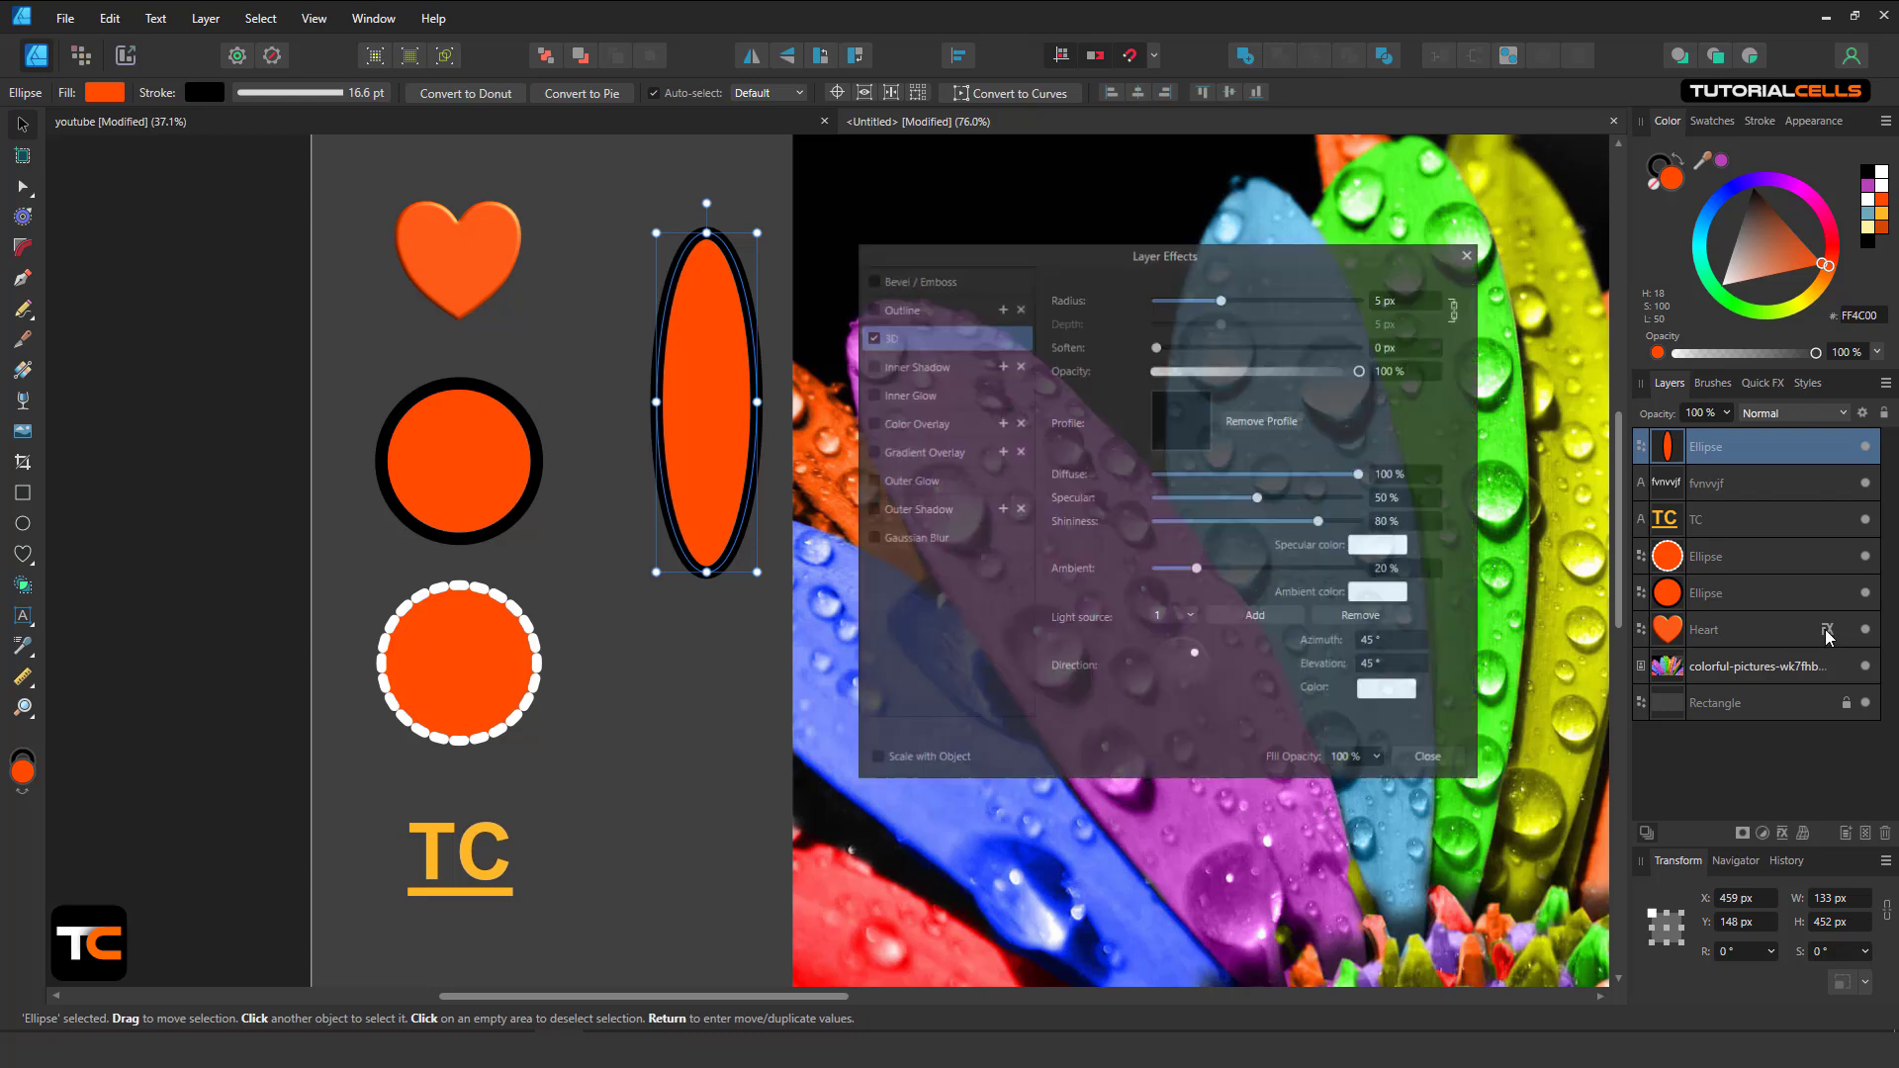
click(950, 282)
click(930, 313)
click(931, 342)
click(925, 370)
click(930, 394)
click(928, 422)
click(926, 451)
click(926, 481)
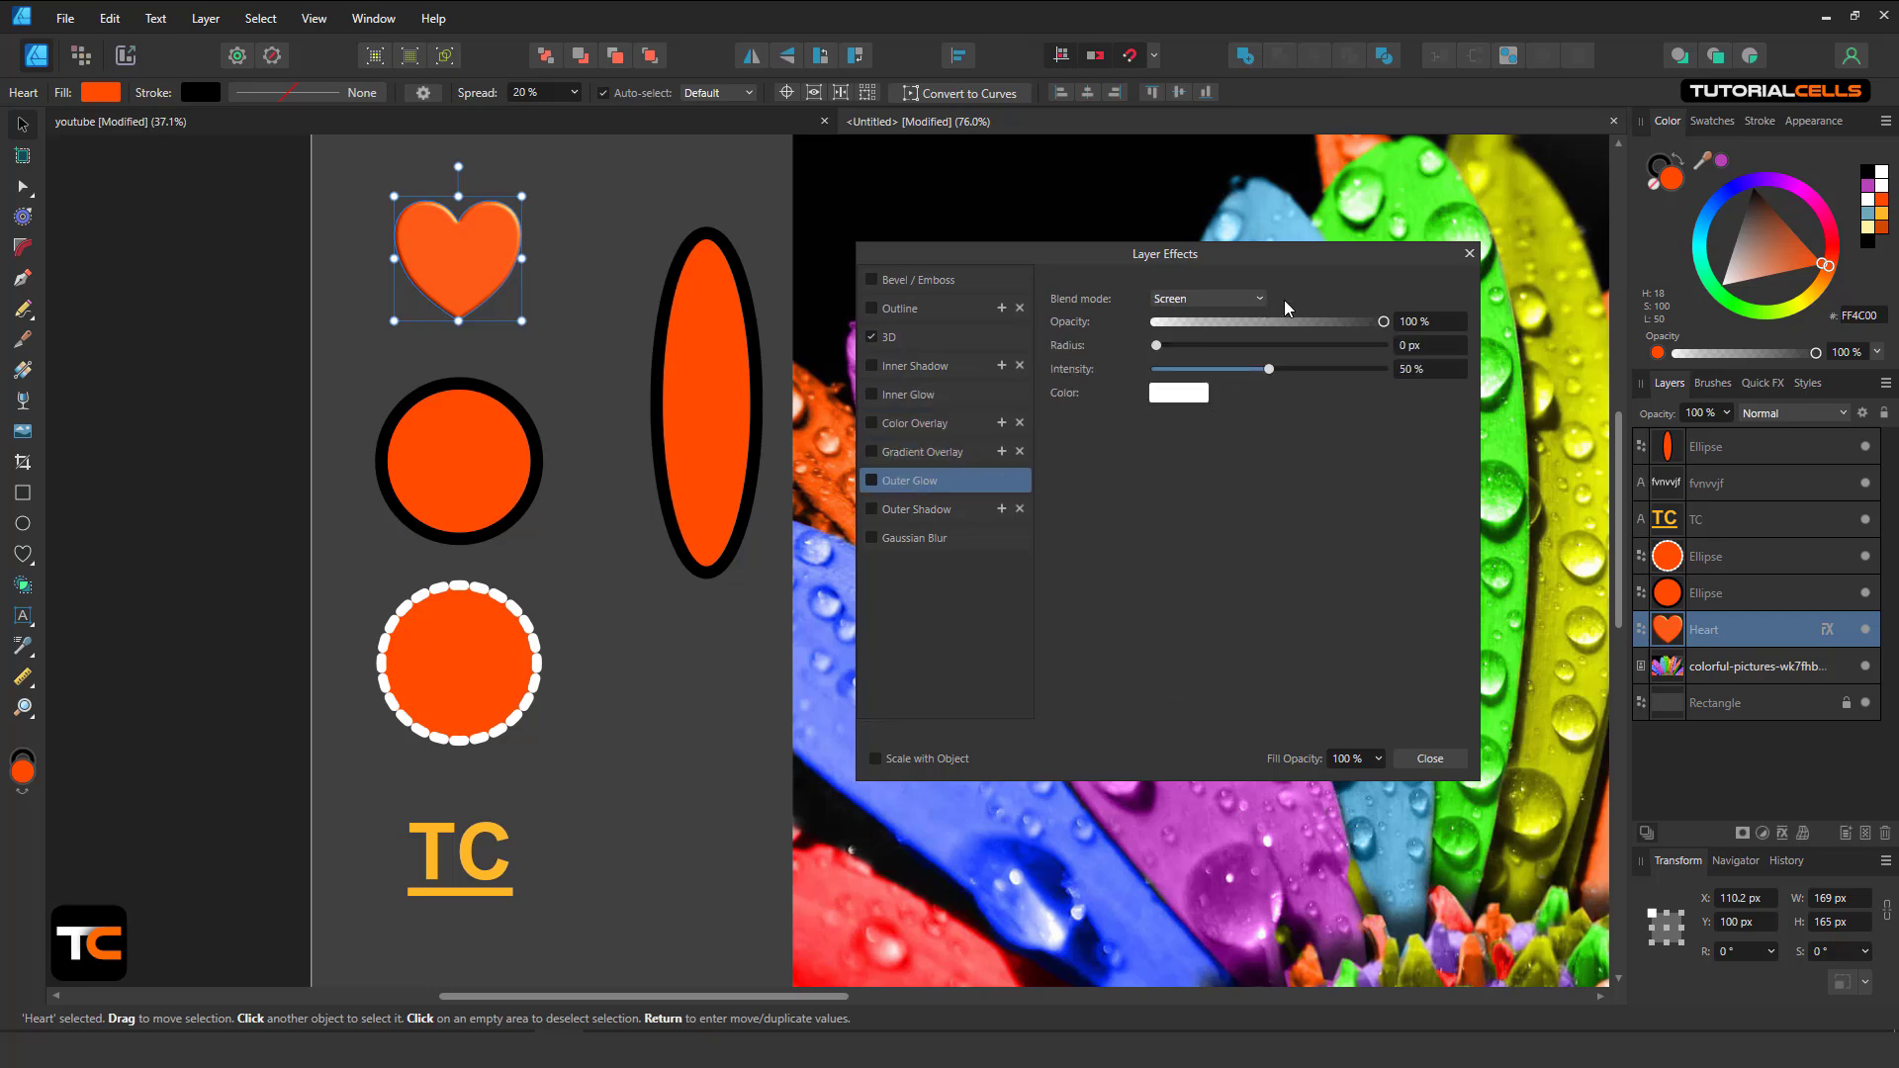
click(1470, 253)
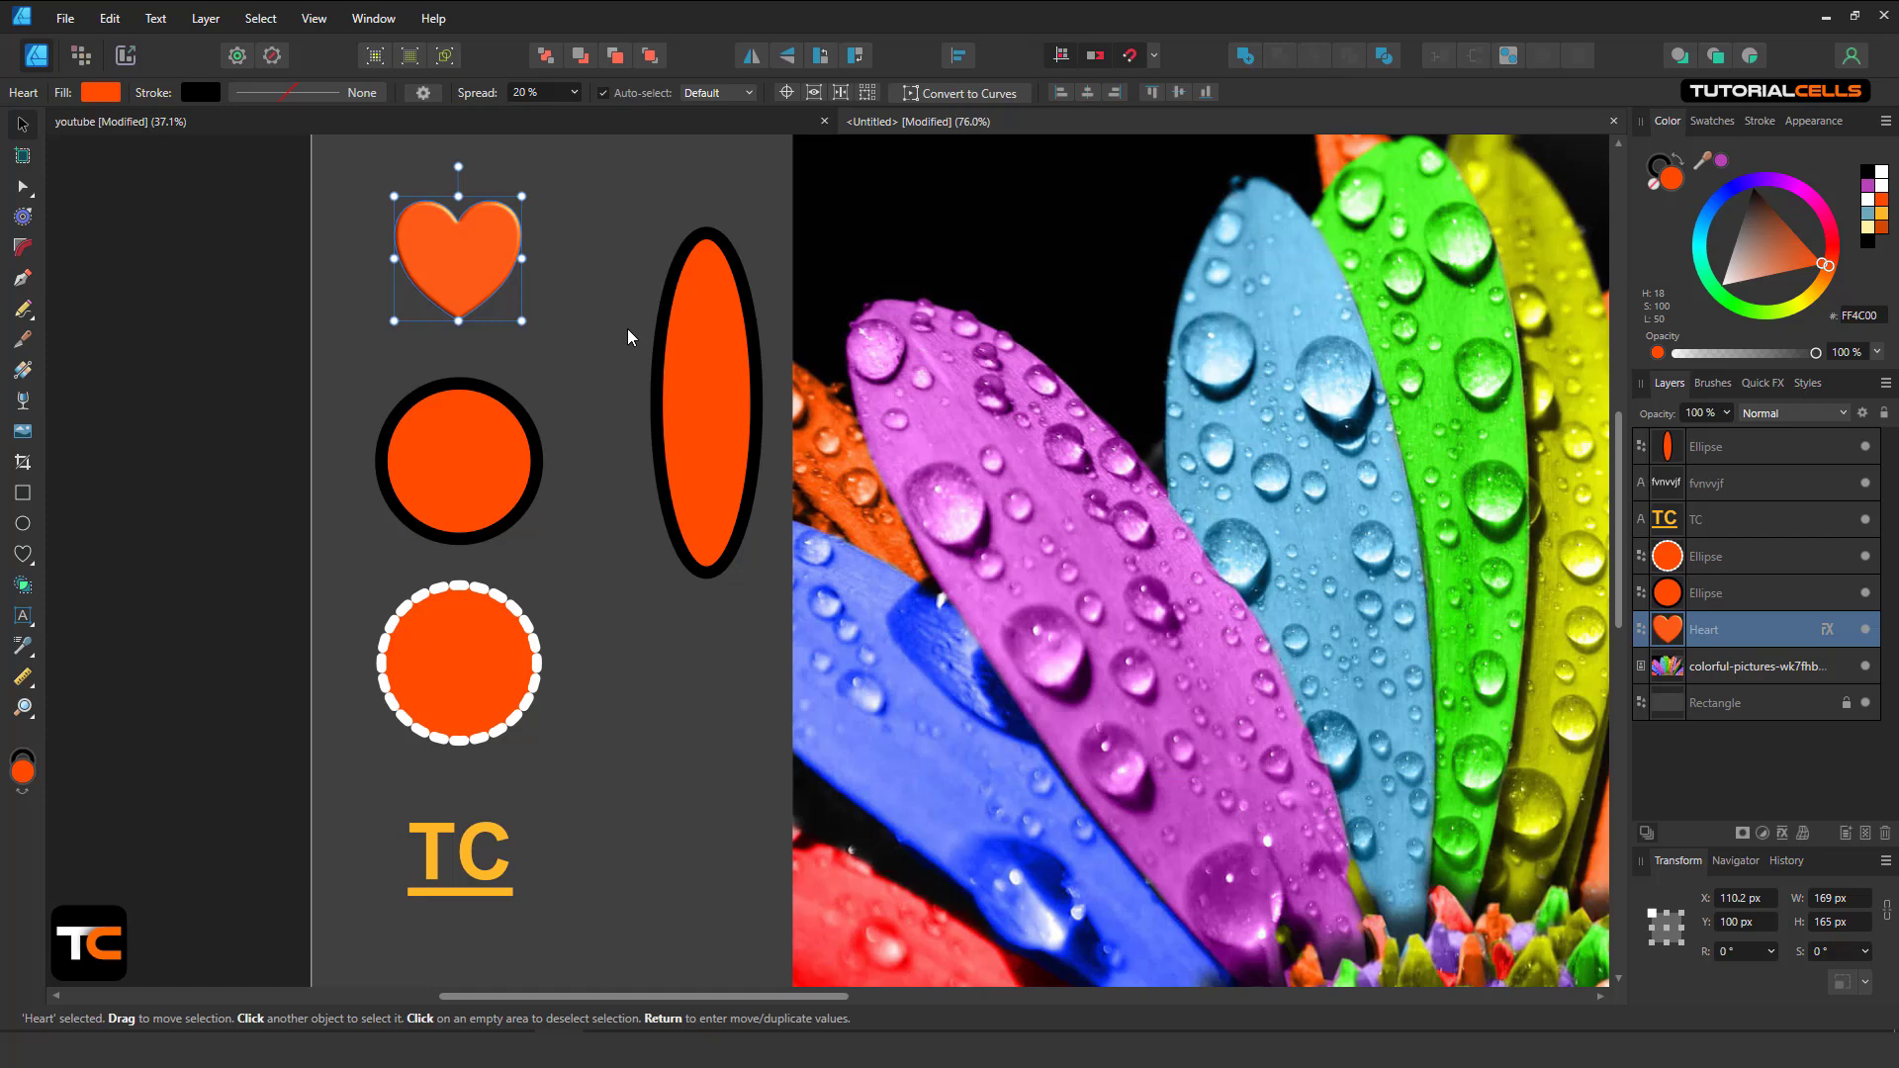
Select the underlined TC text and load its style with the Style Picker.
scroll(593, 390, down, 3)
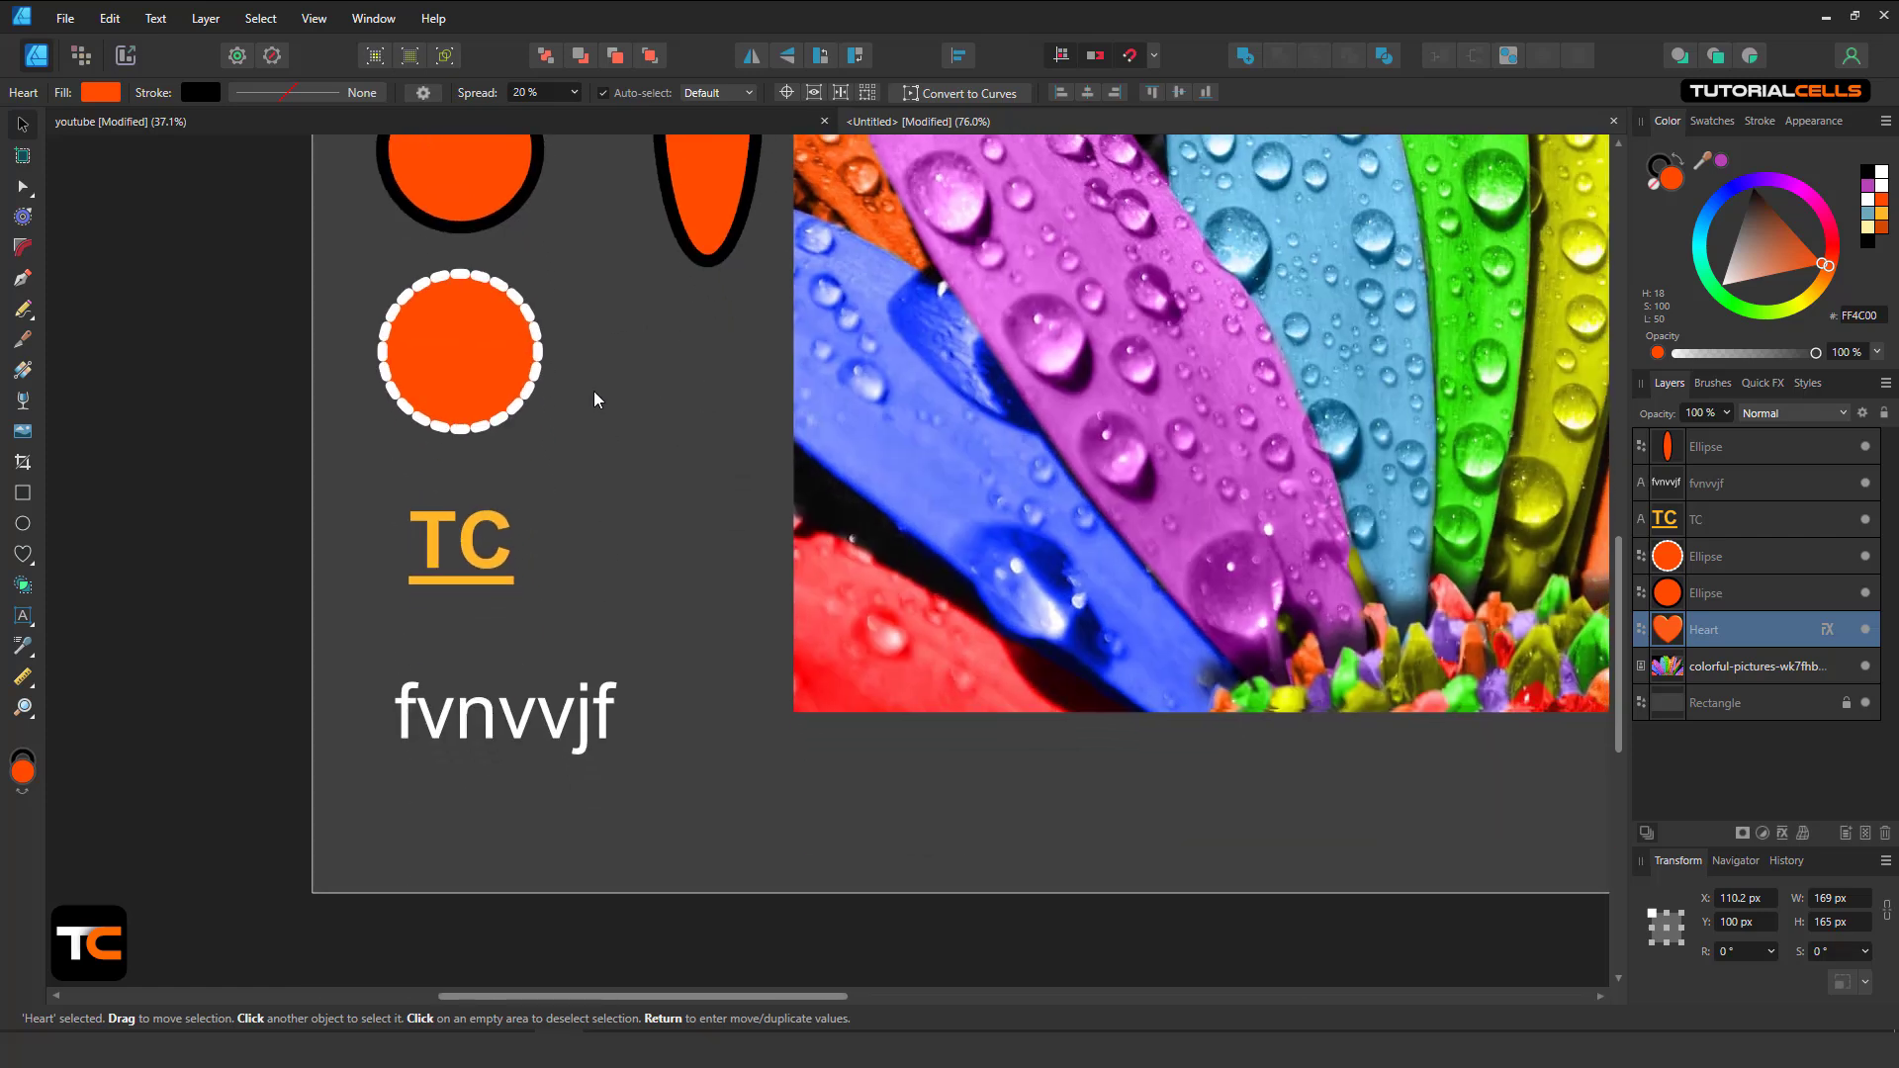
click(479, 560)
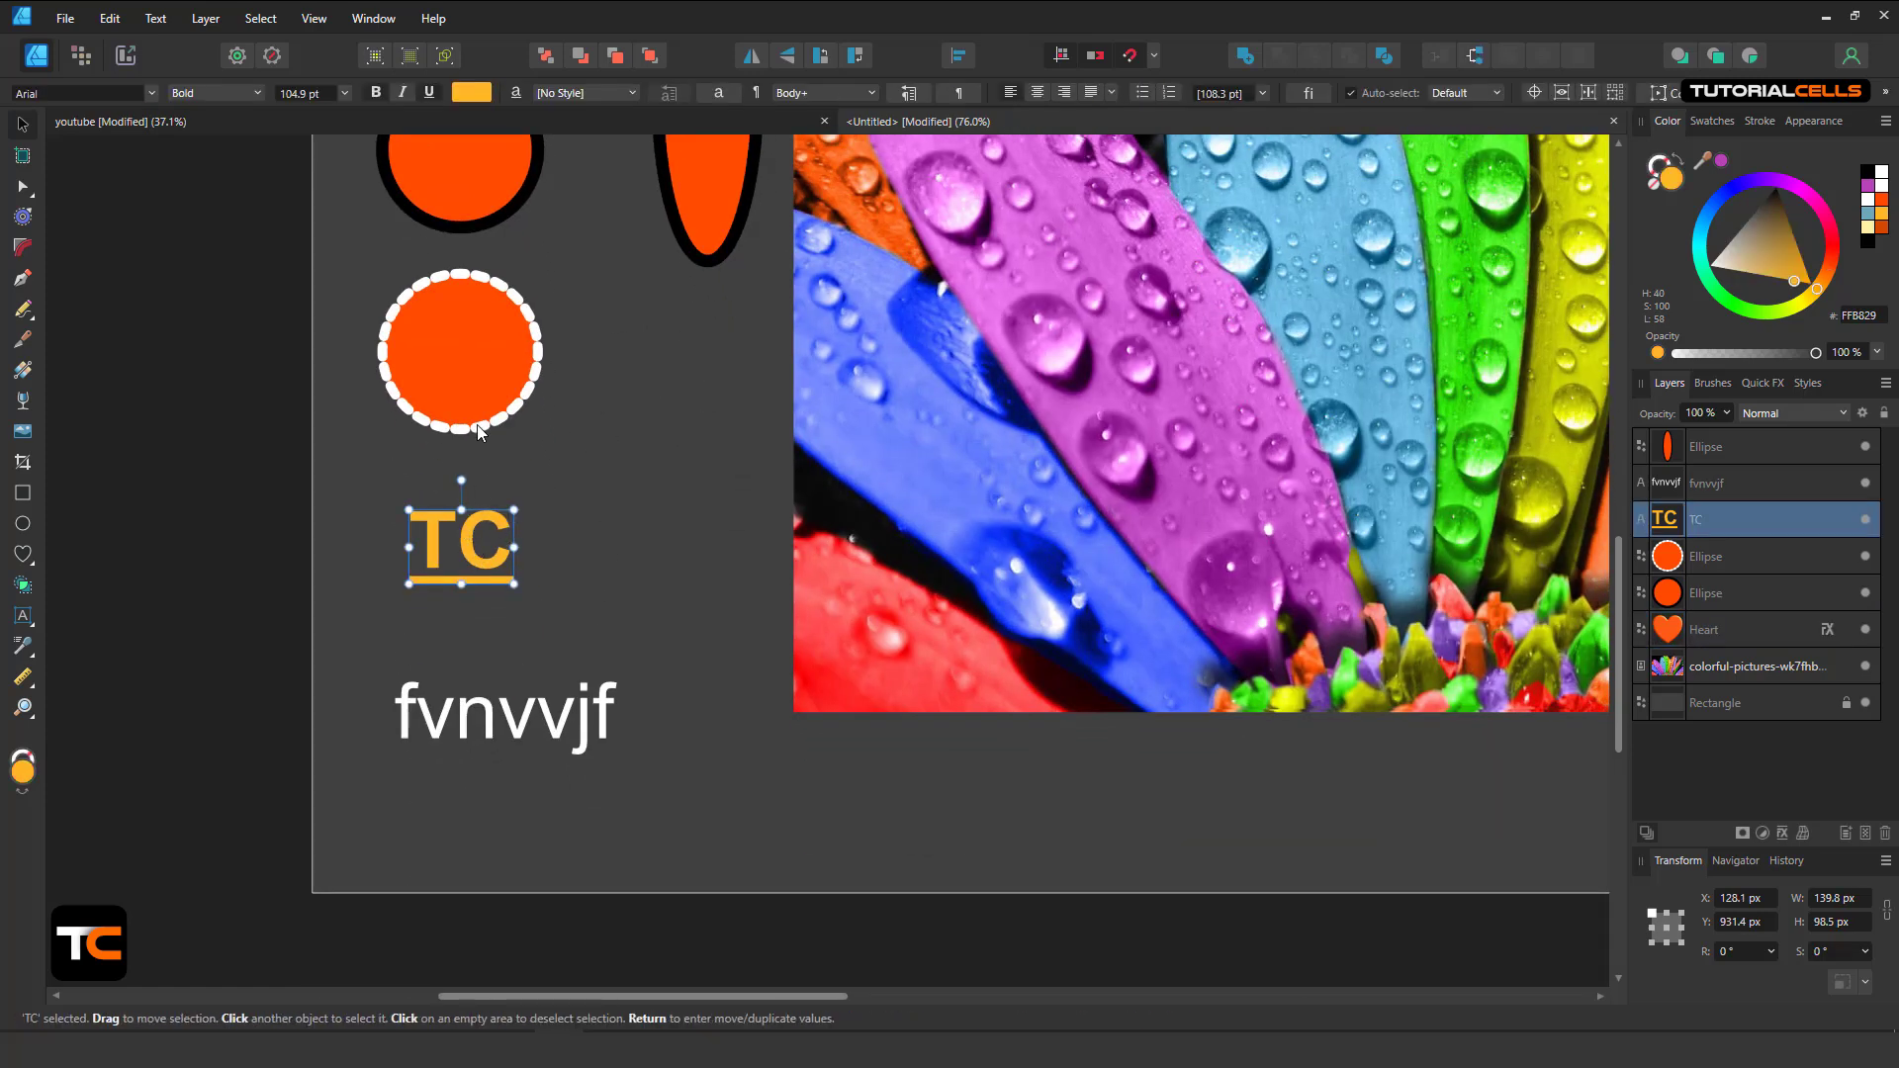
click(22, 646)
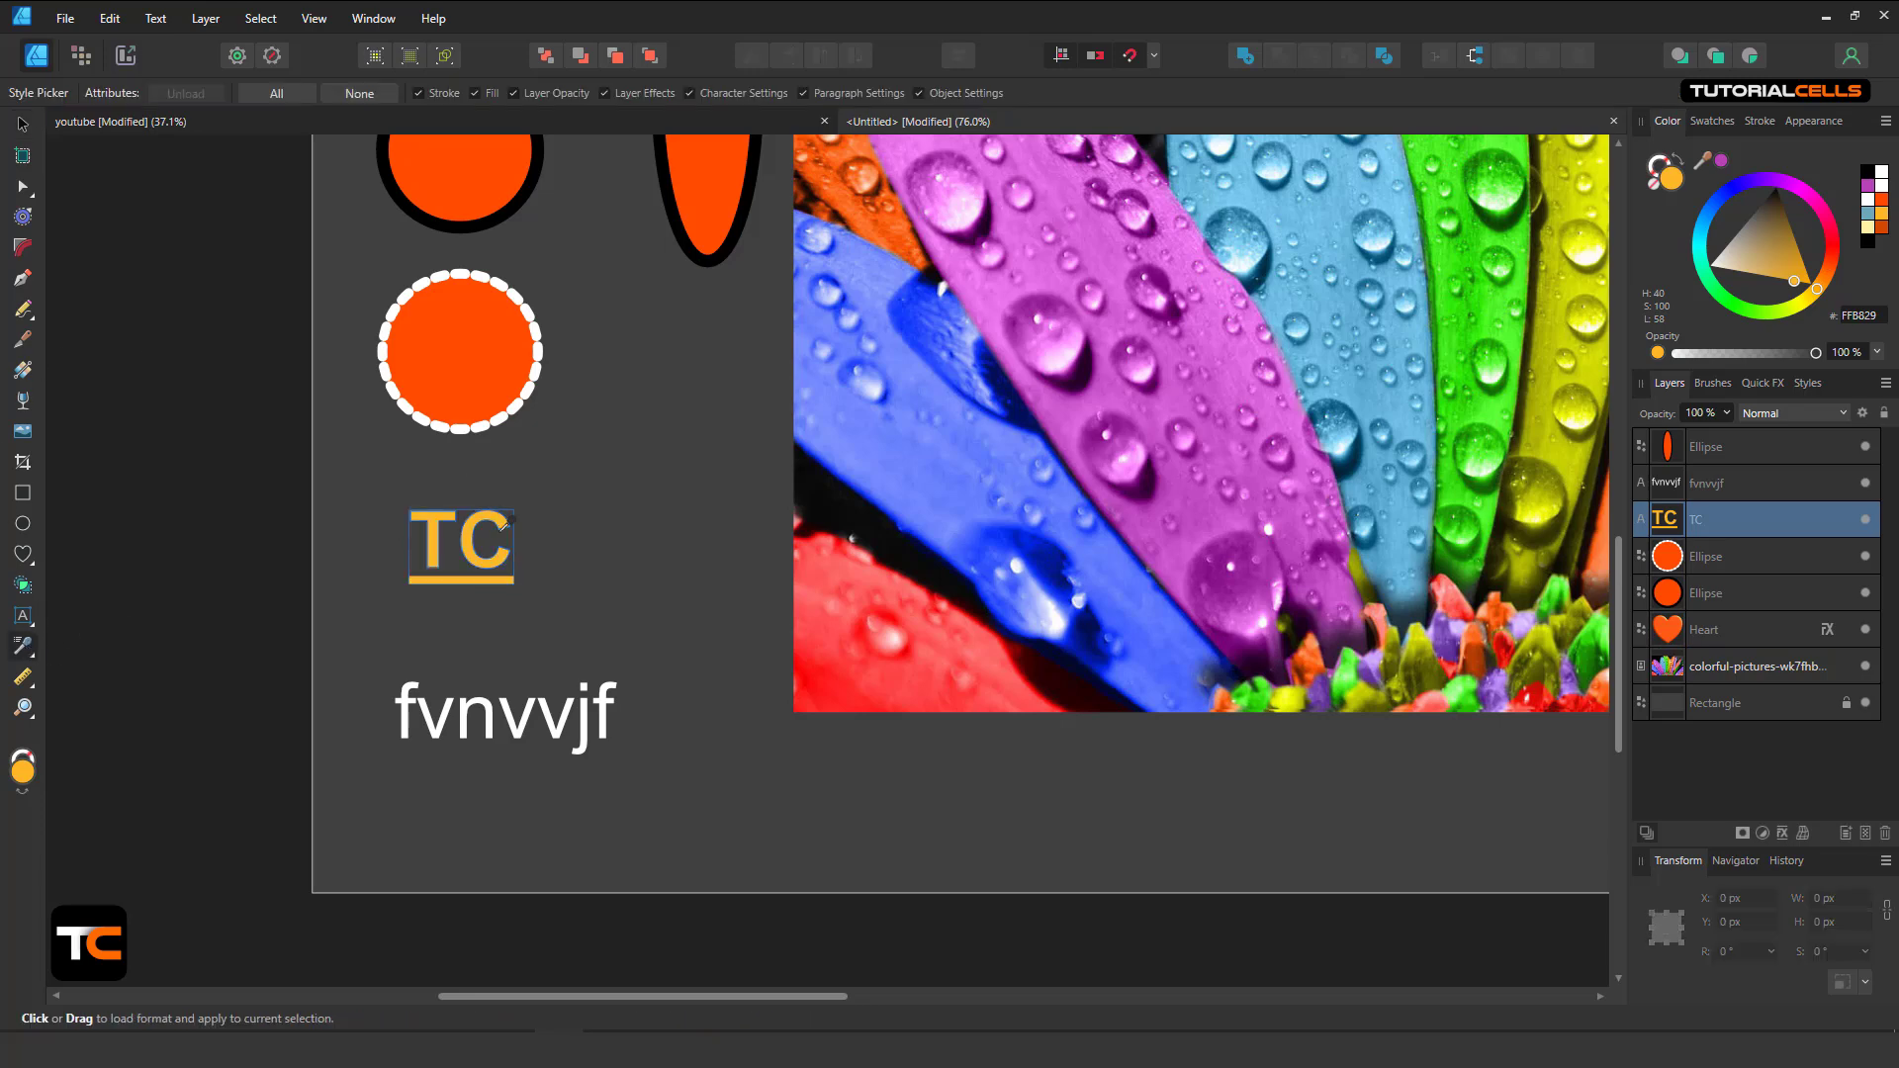
click(487, 515)
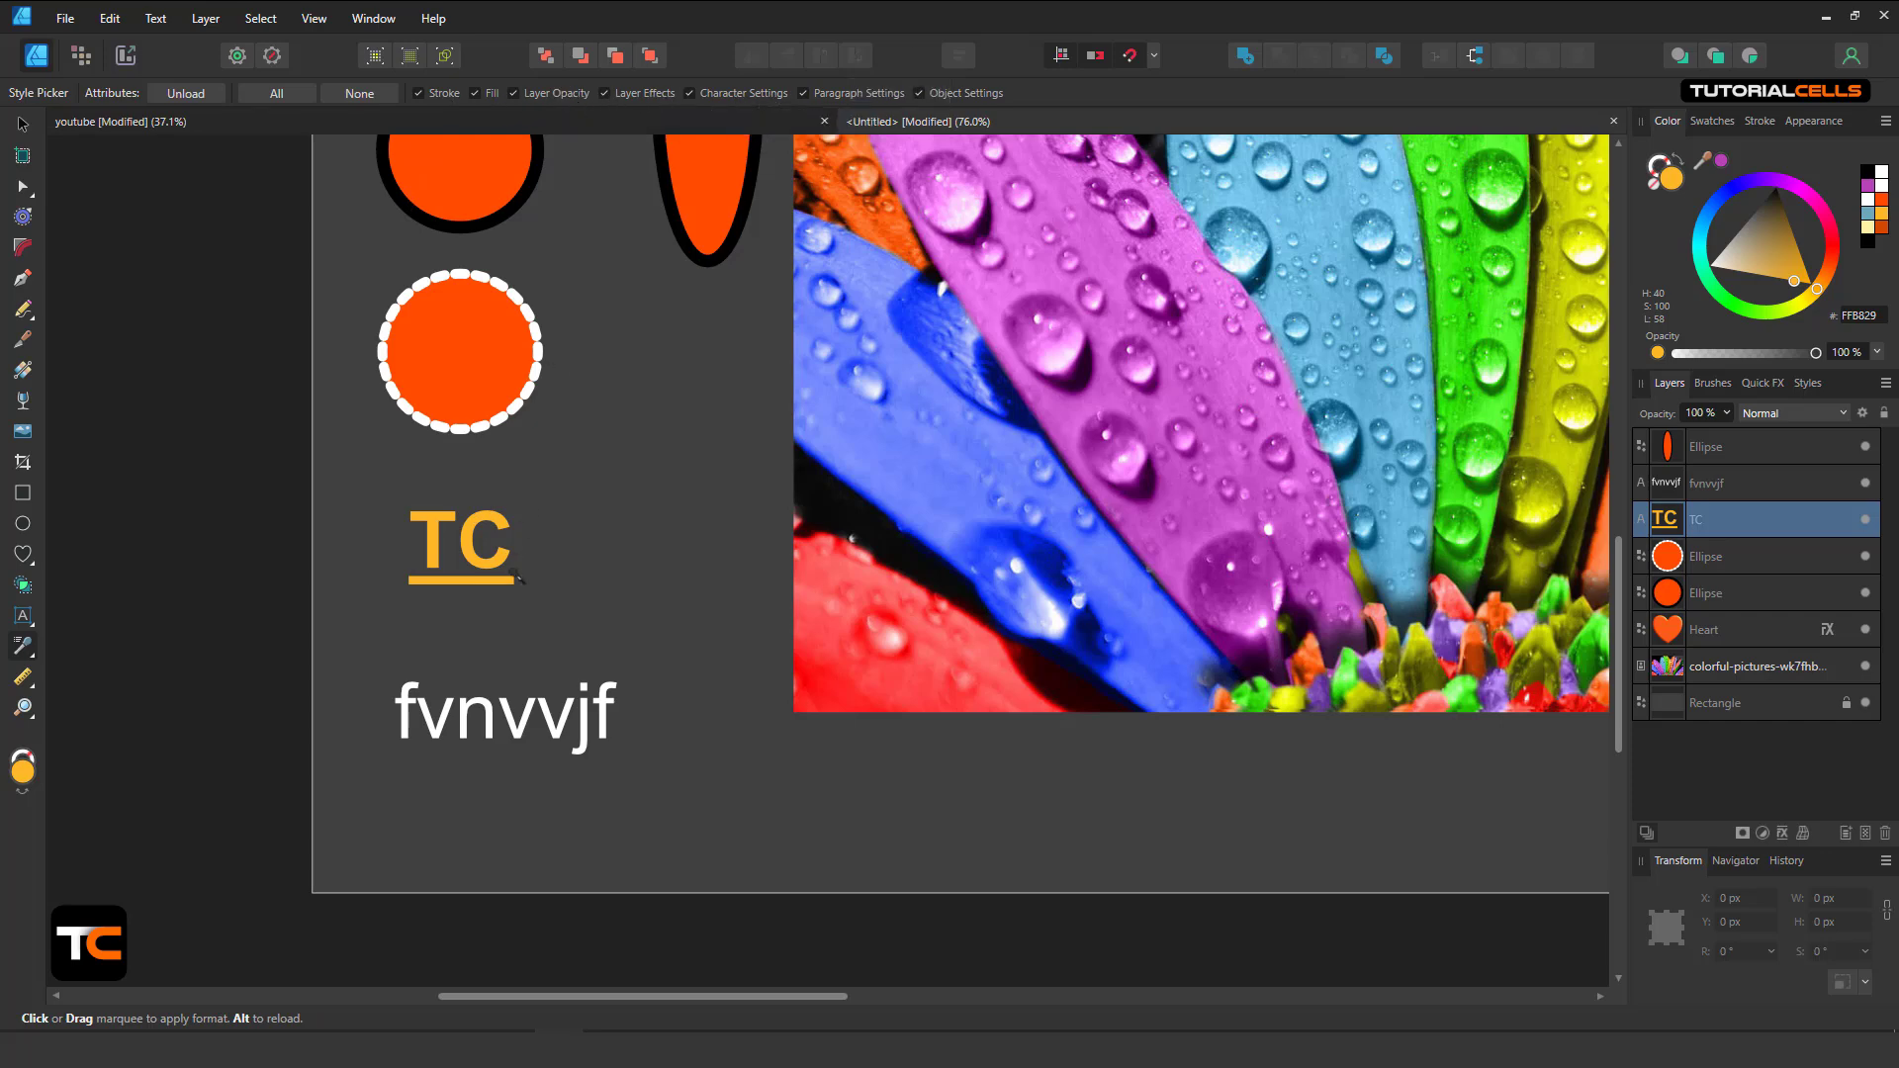
Try the loaded TC text style on the whole fvnvvjf text and with a marquee over its first letters, undoing both applications.
click(504, 716)
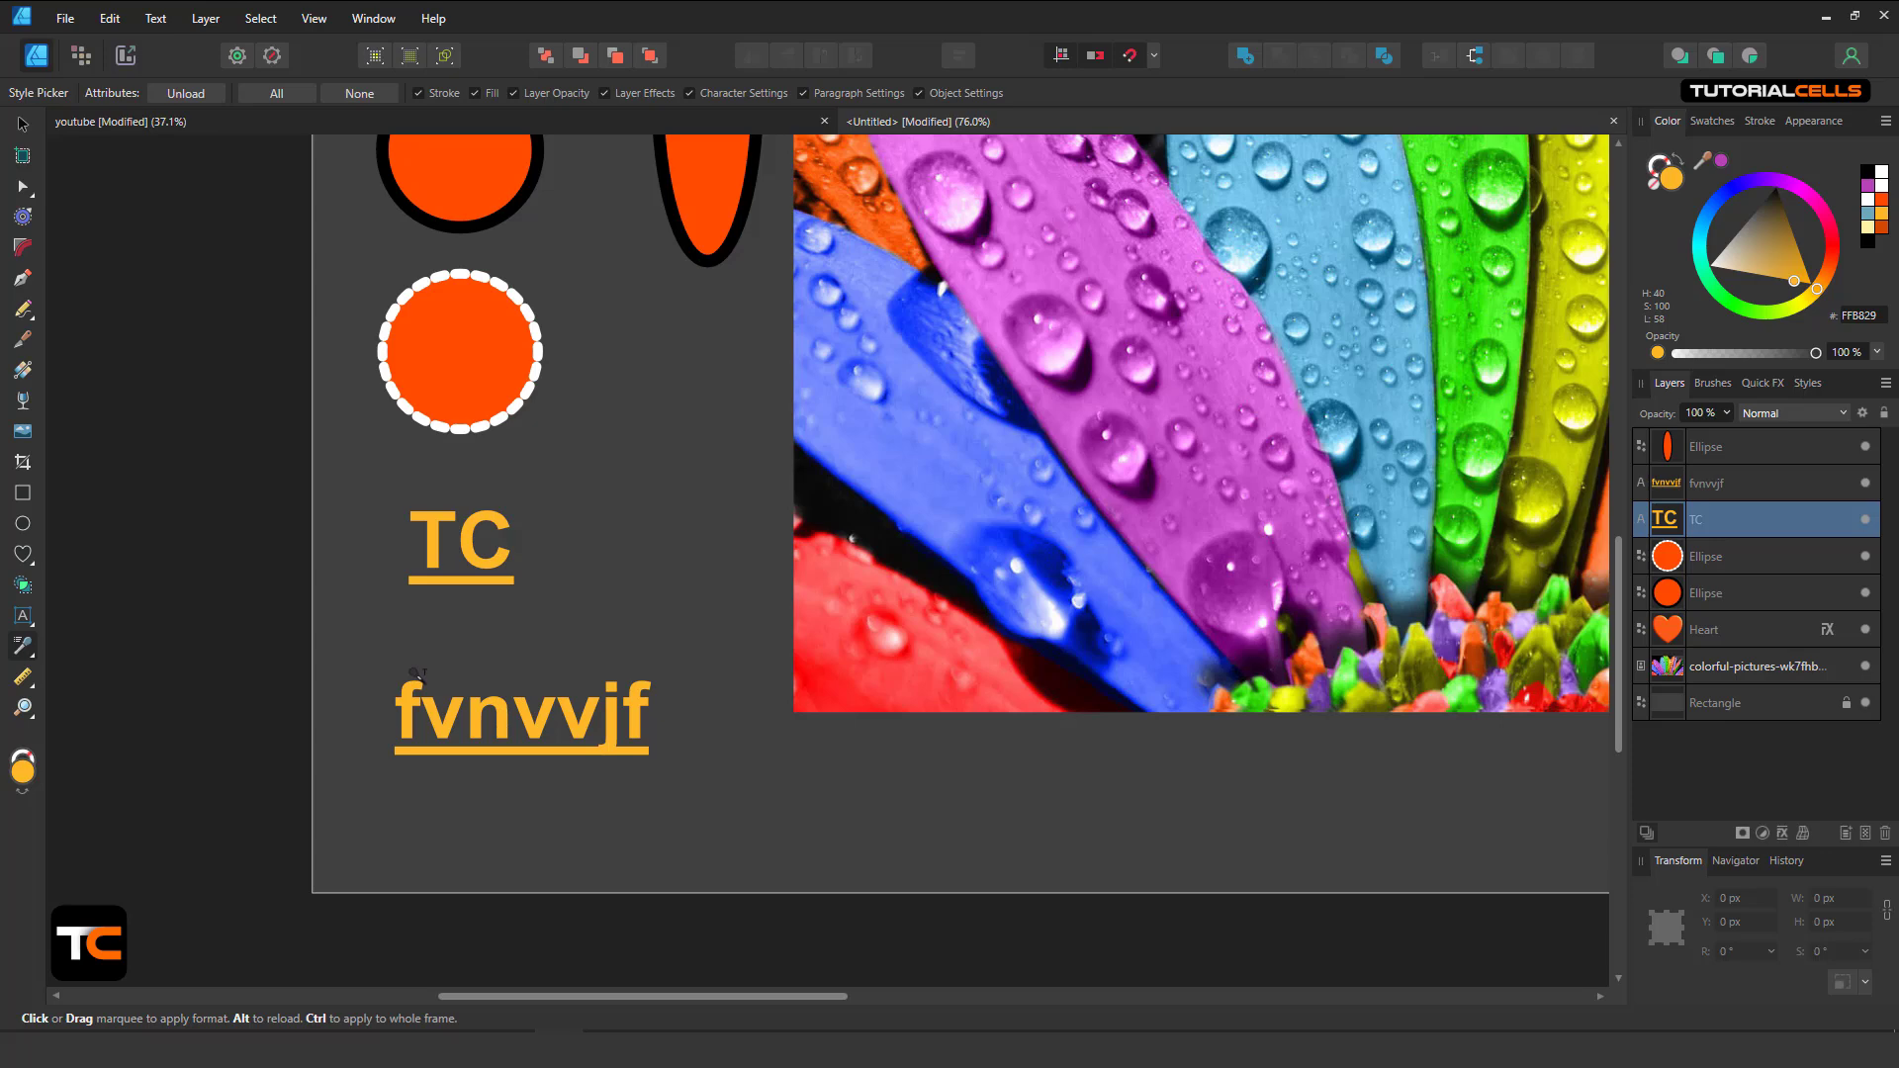
key(ctrl+z)
drag(399, 643, 534, 742)
key(ctrl+z)
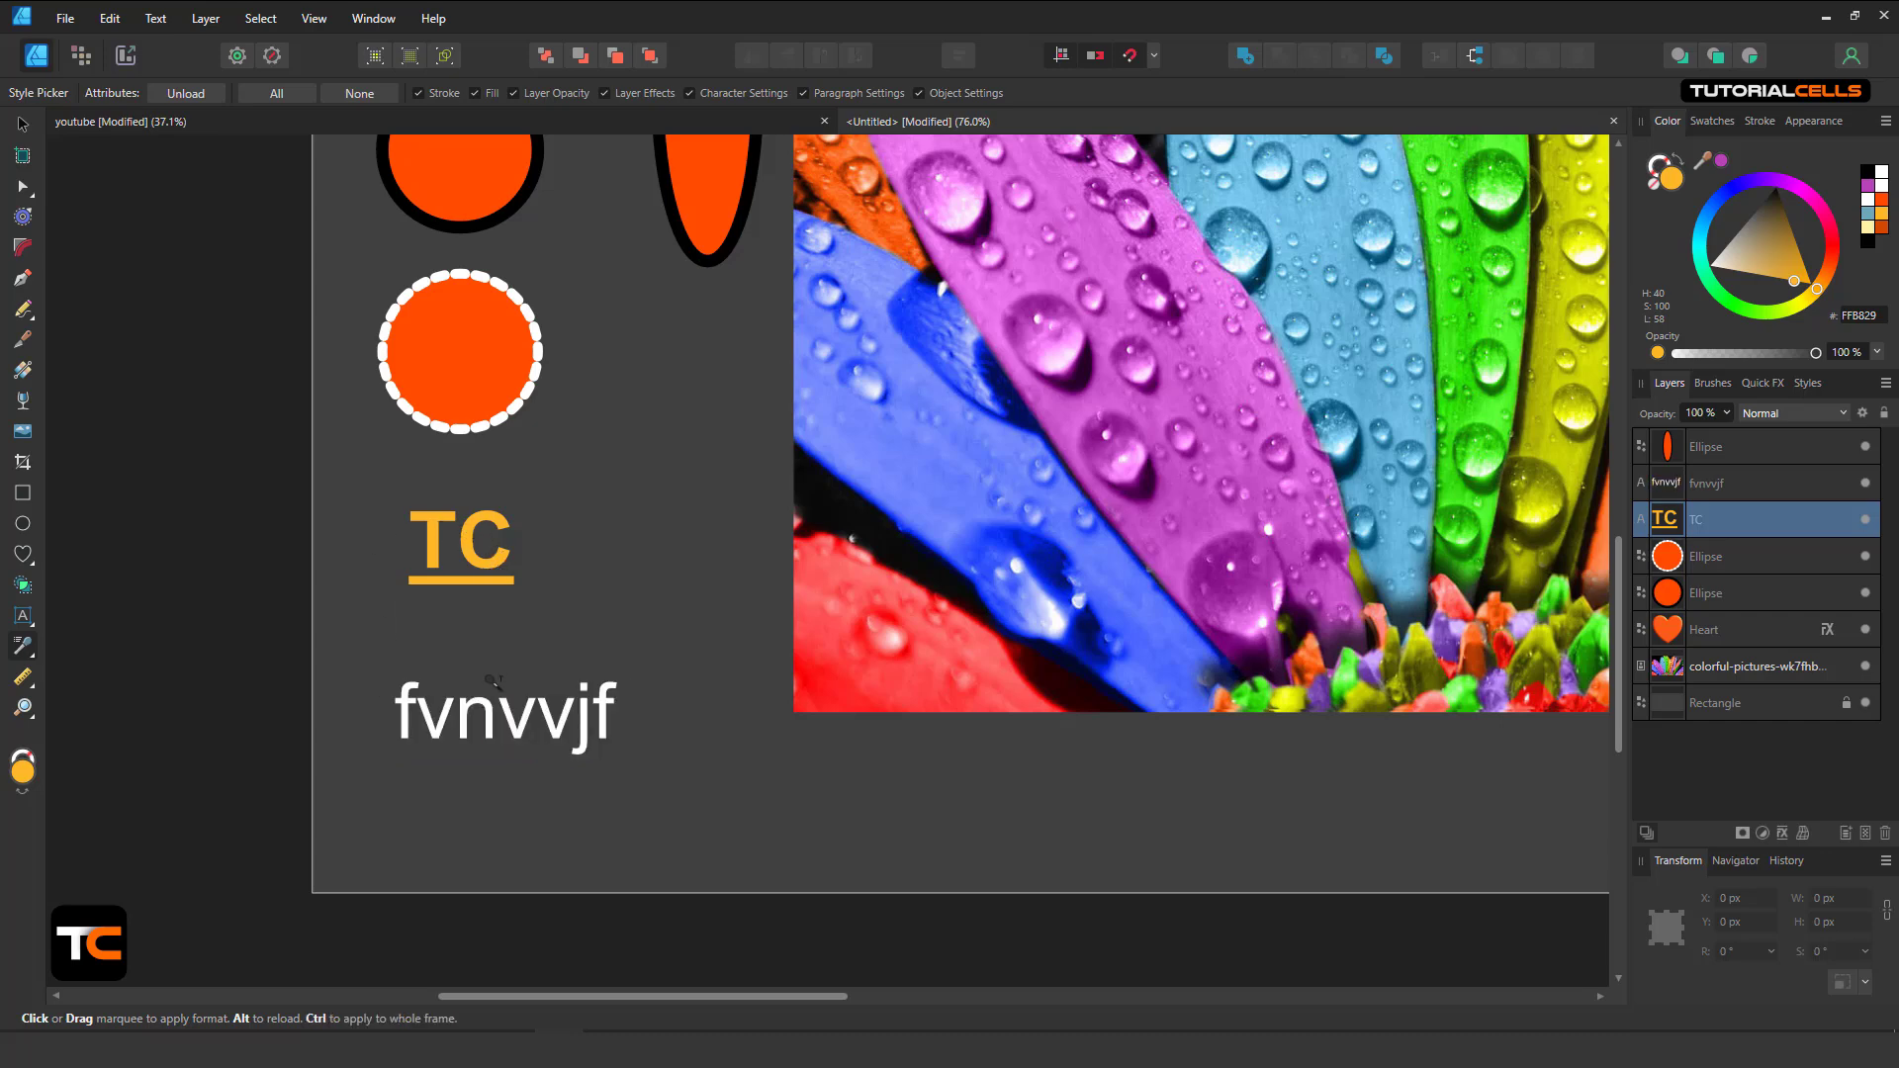
ctrl+scroll(987, 635, down, 3)
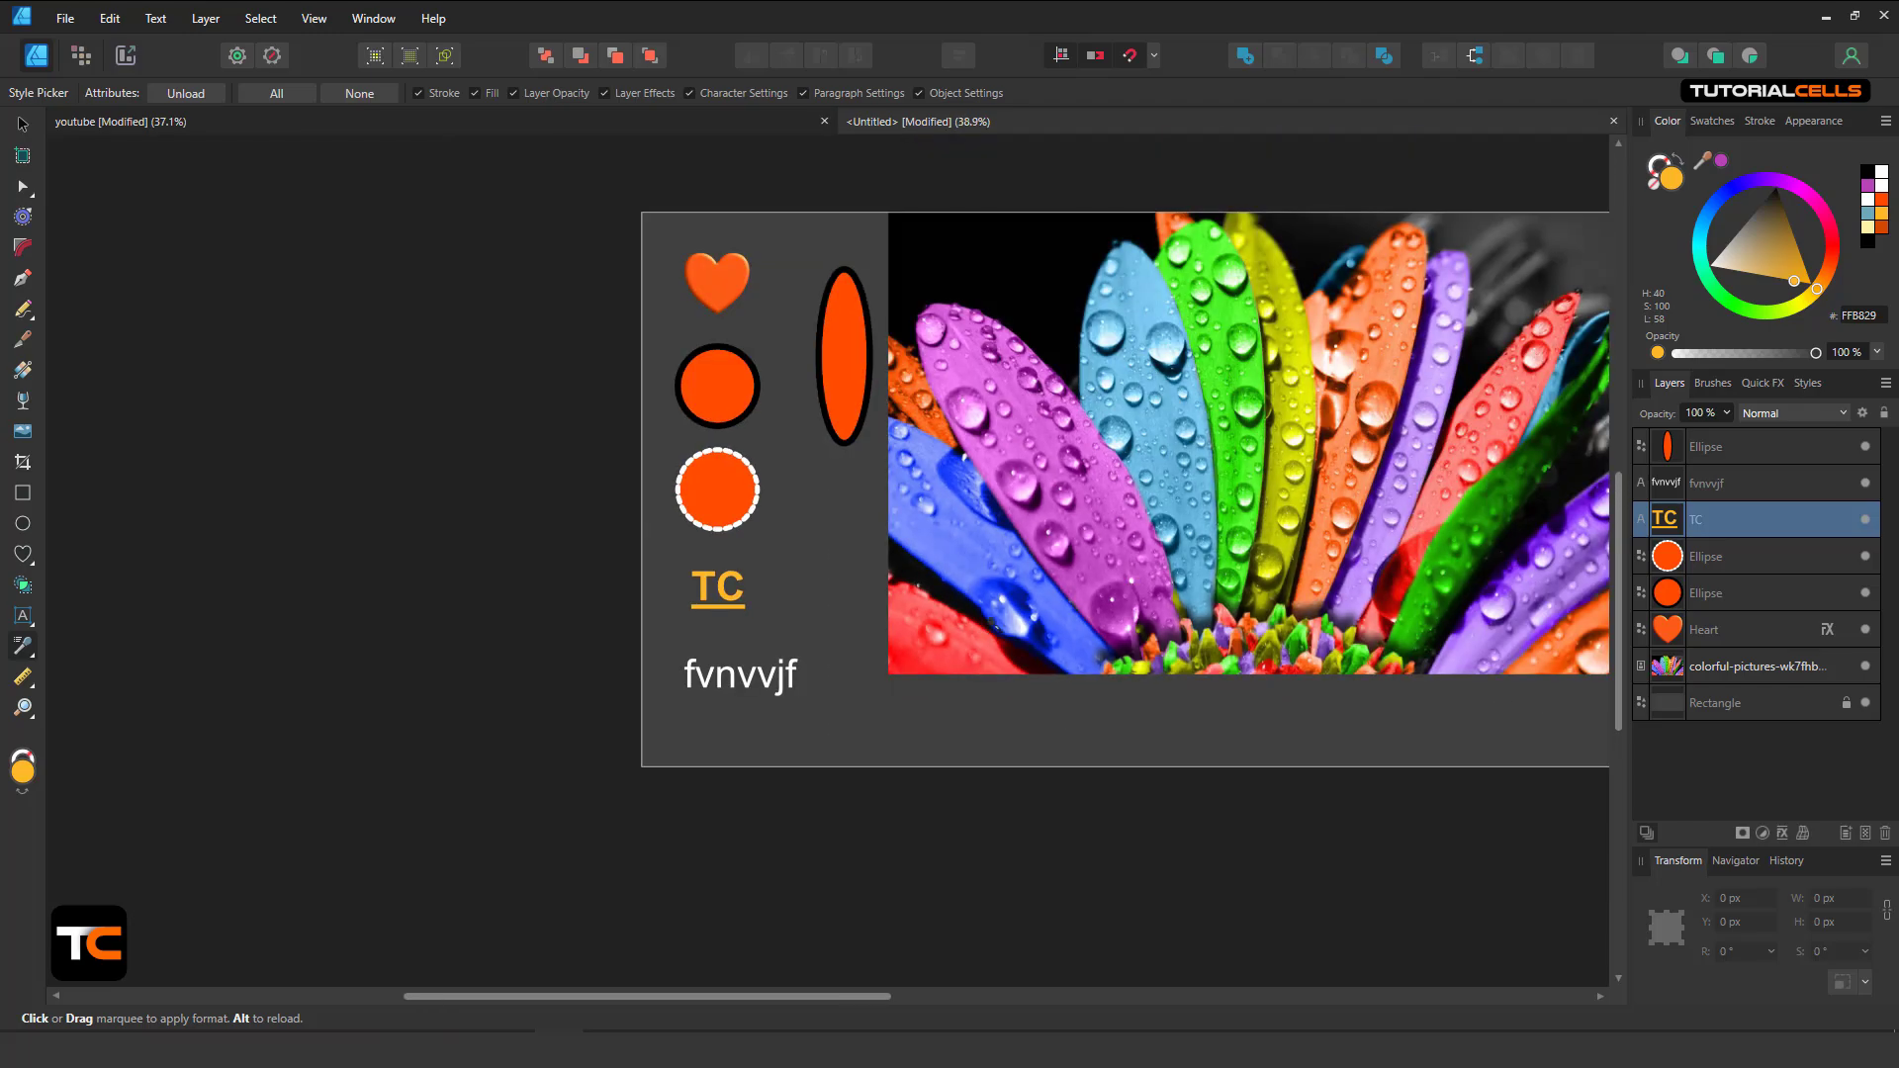